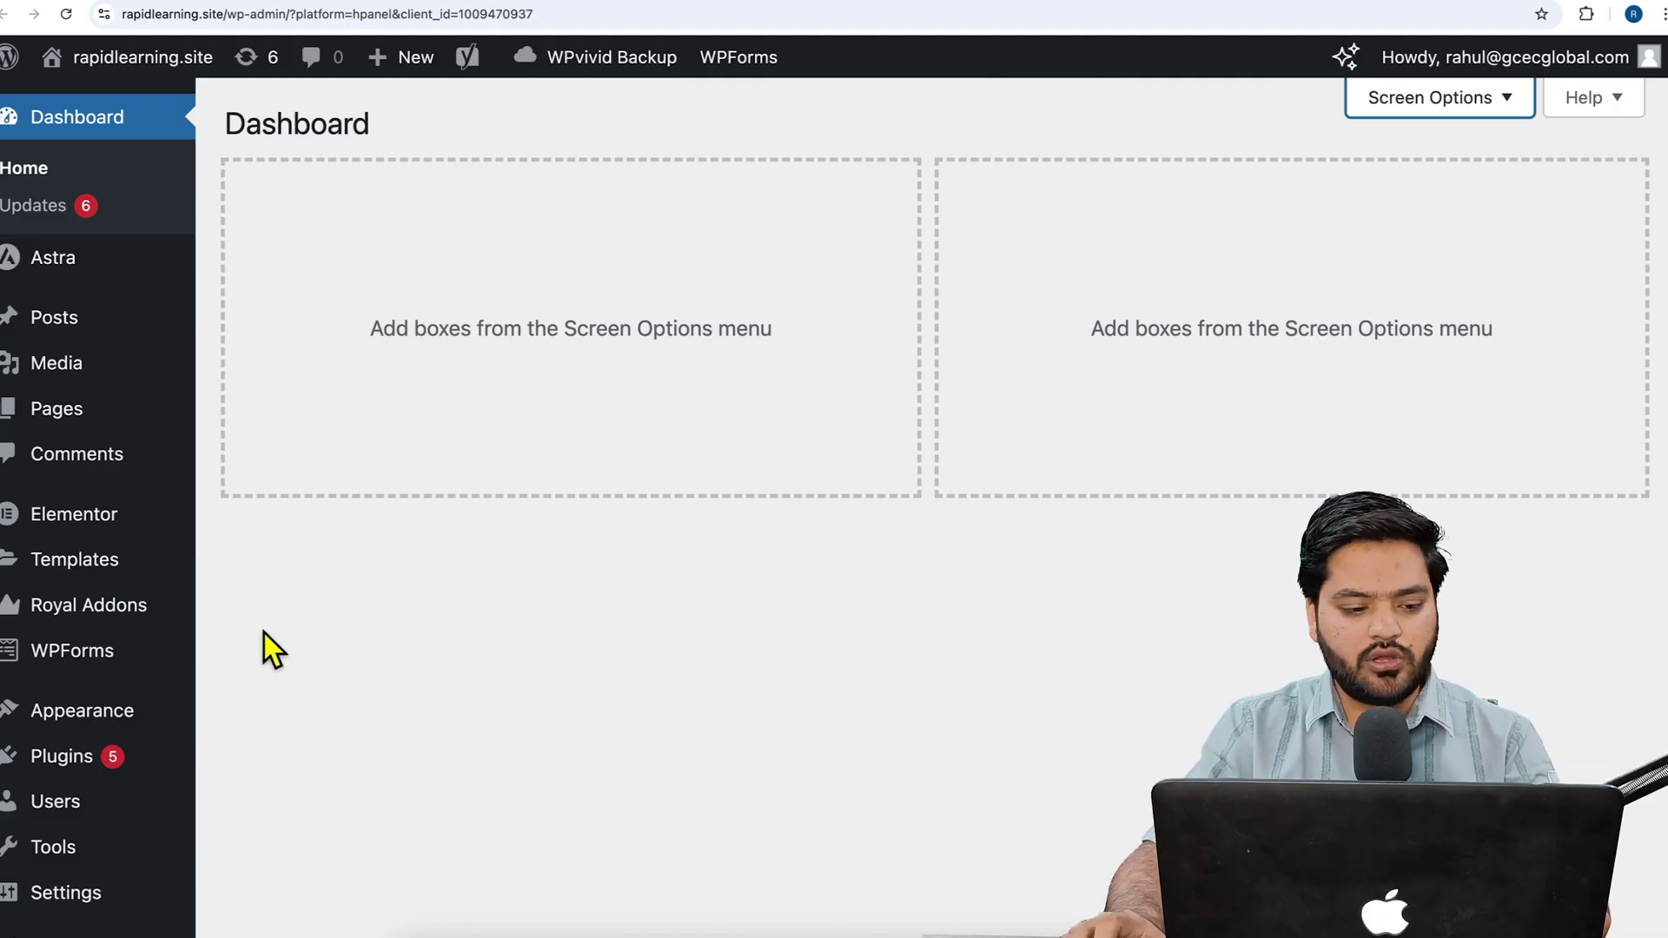
Step: Search the WordPress plugin directory for 'elementor' from Add New Plugin
scroll(296, 652, "down", 1)
mouse_move(179, 608)
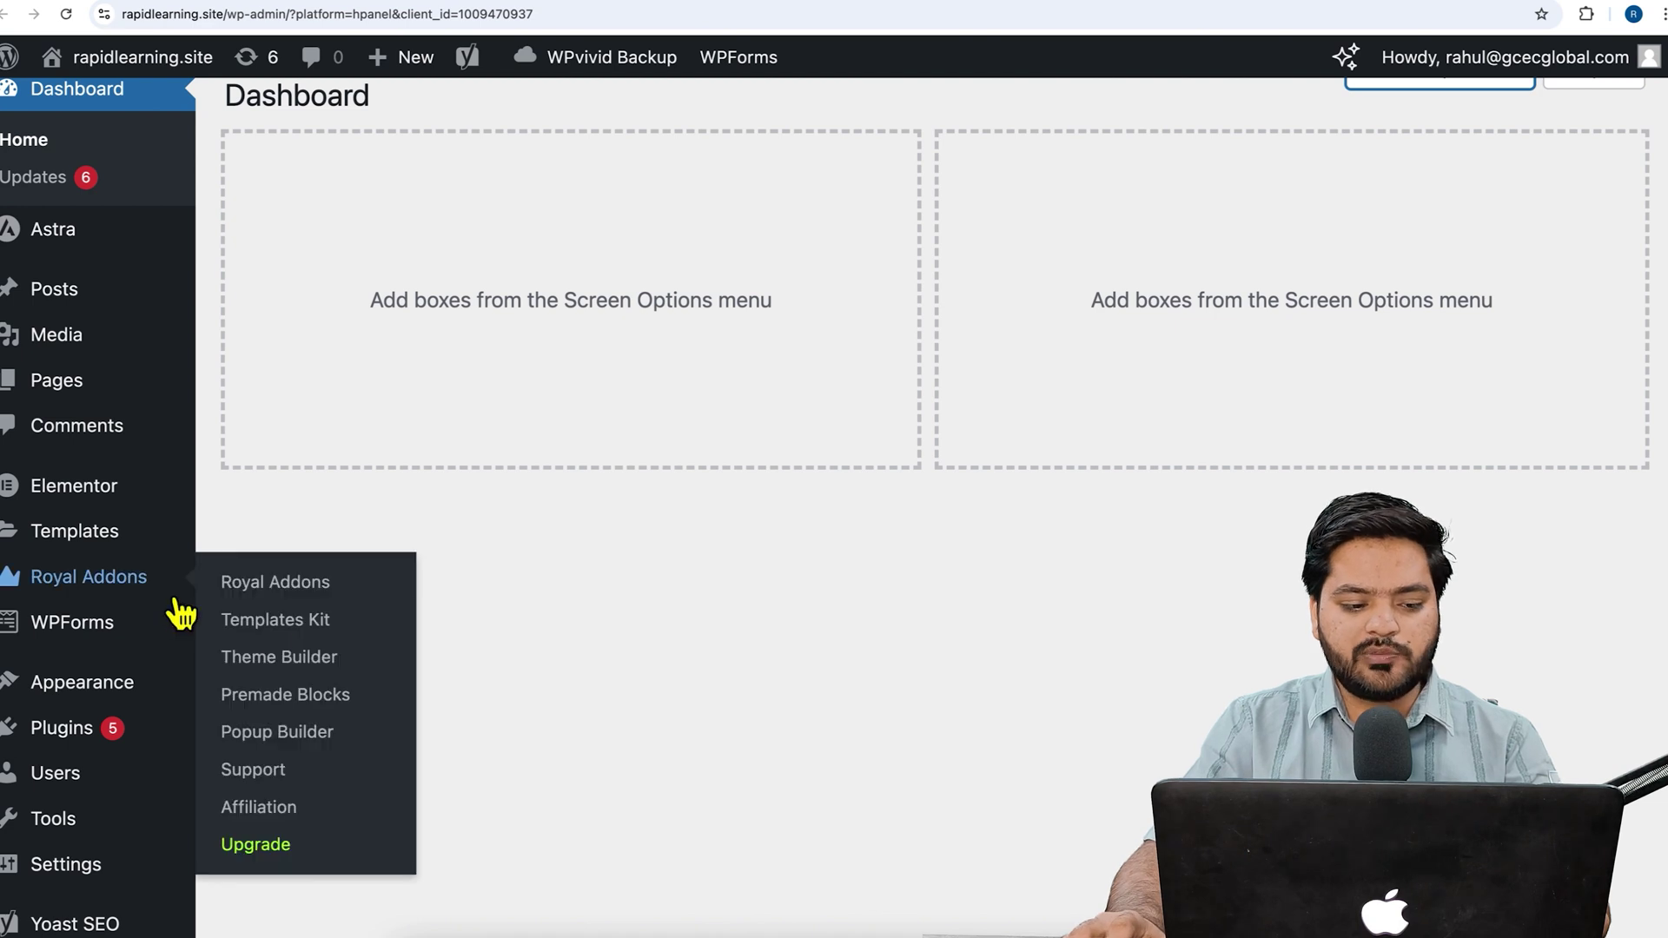
mouse_move(105, 739)
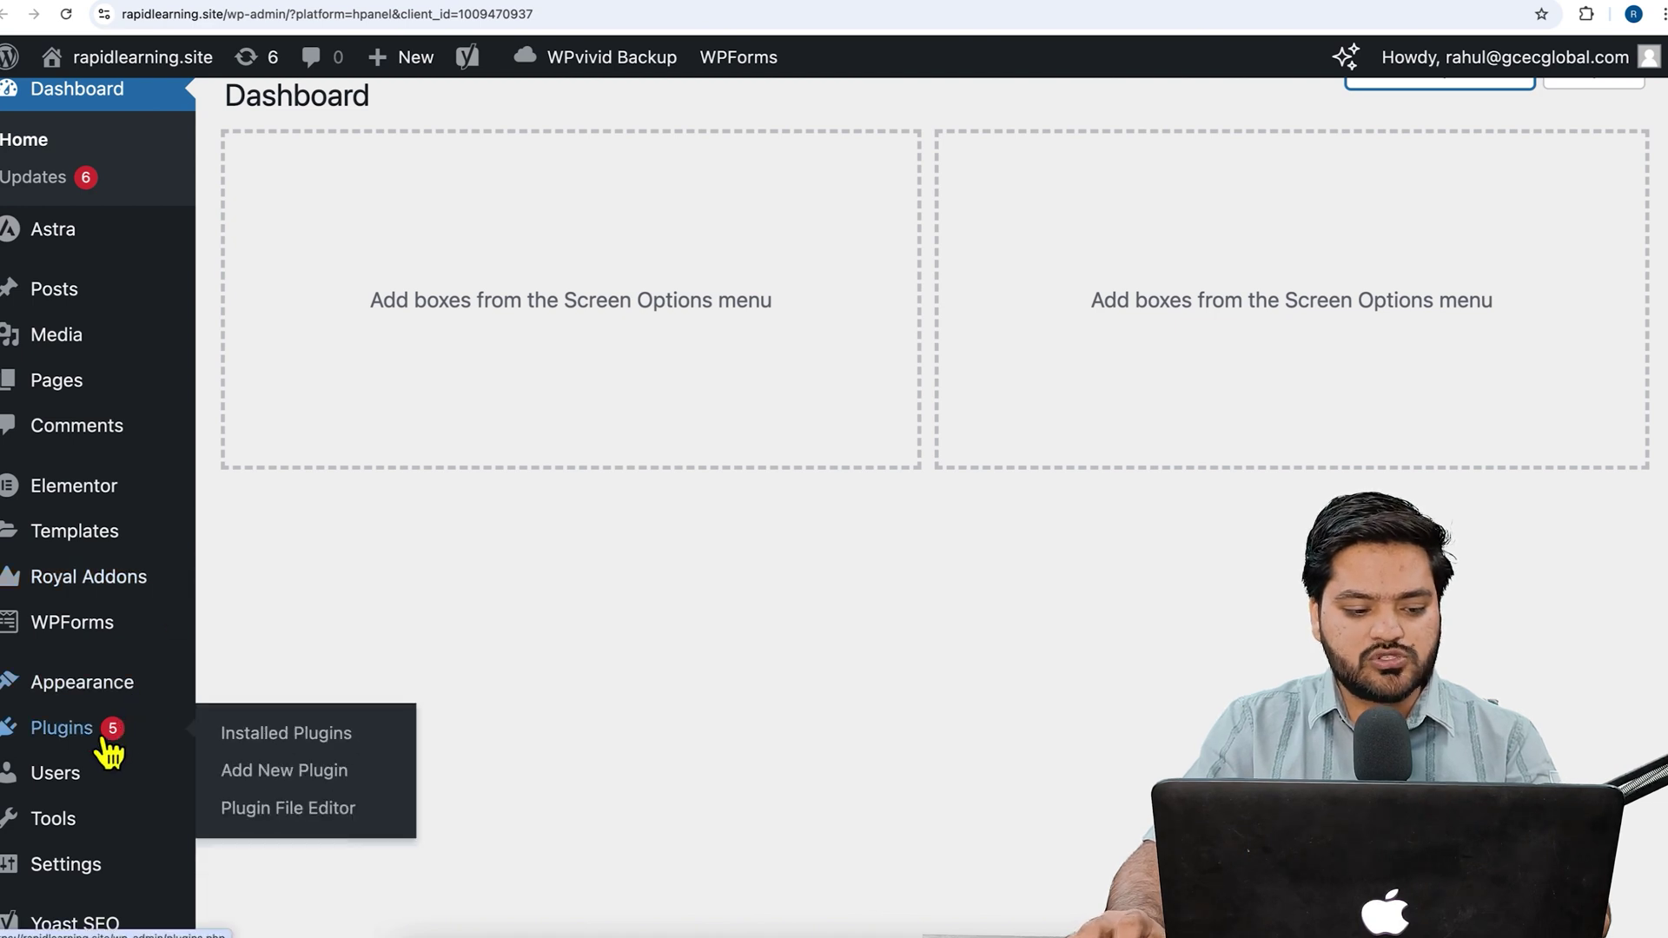
left_click(273, 784)
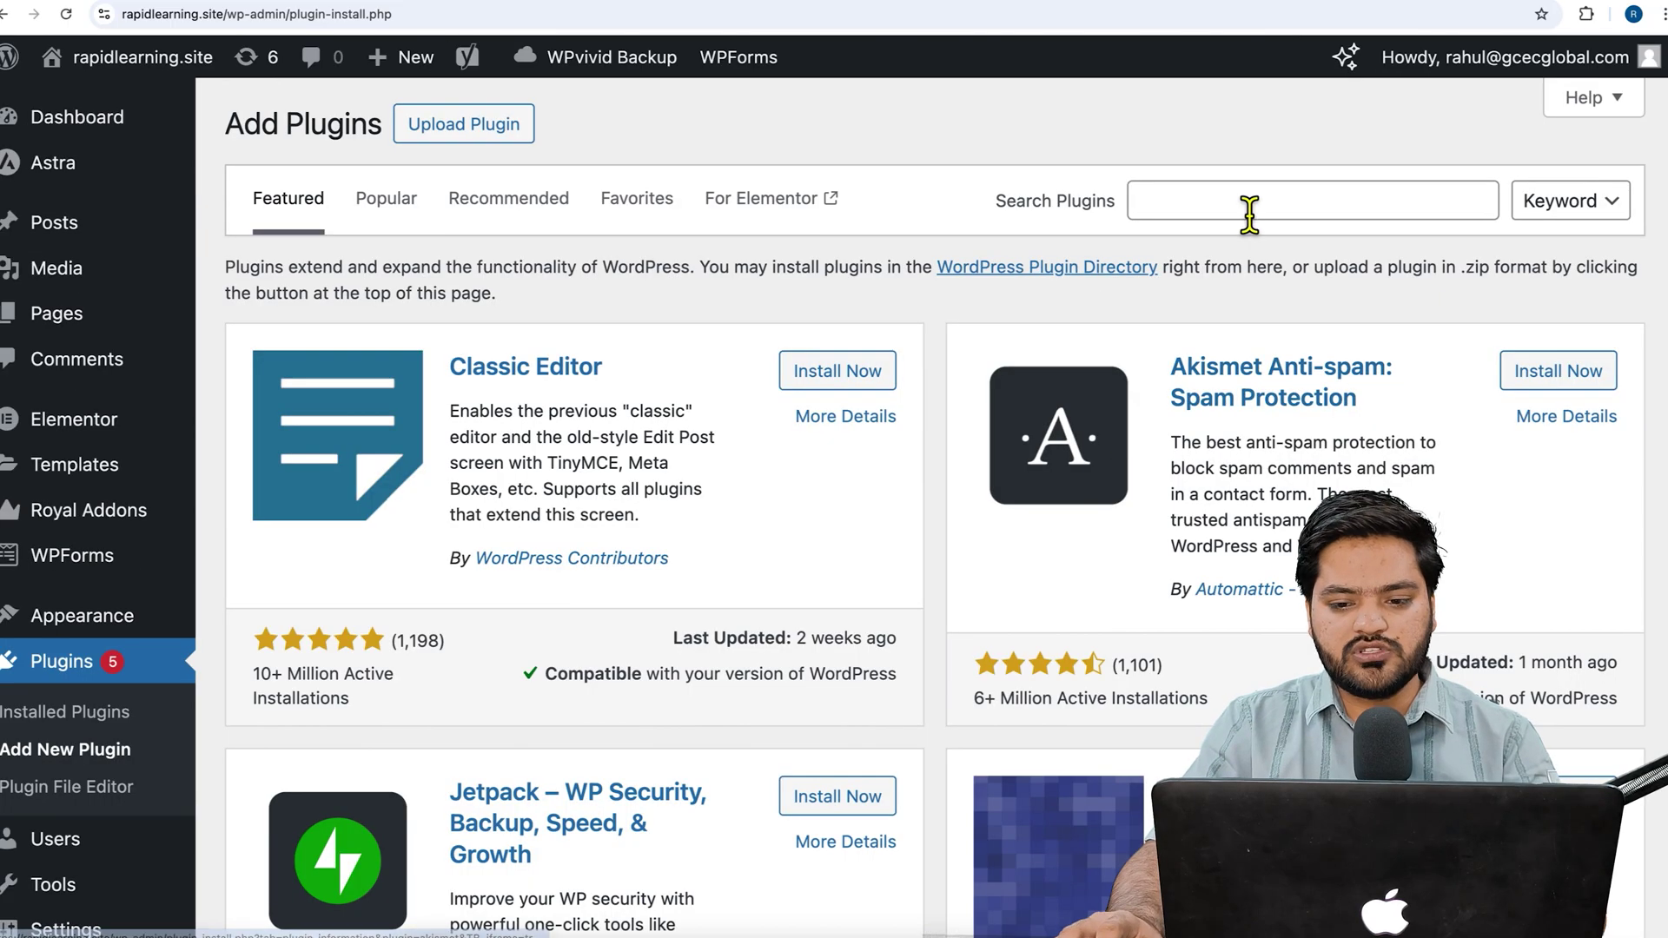
left_click(1248, 209)
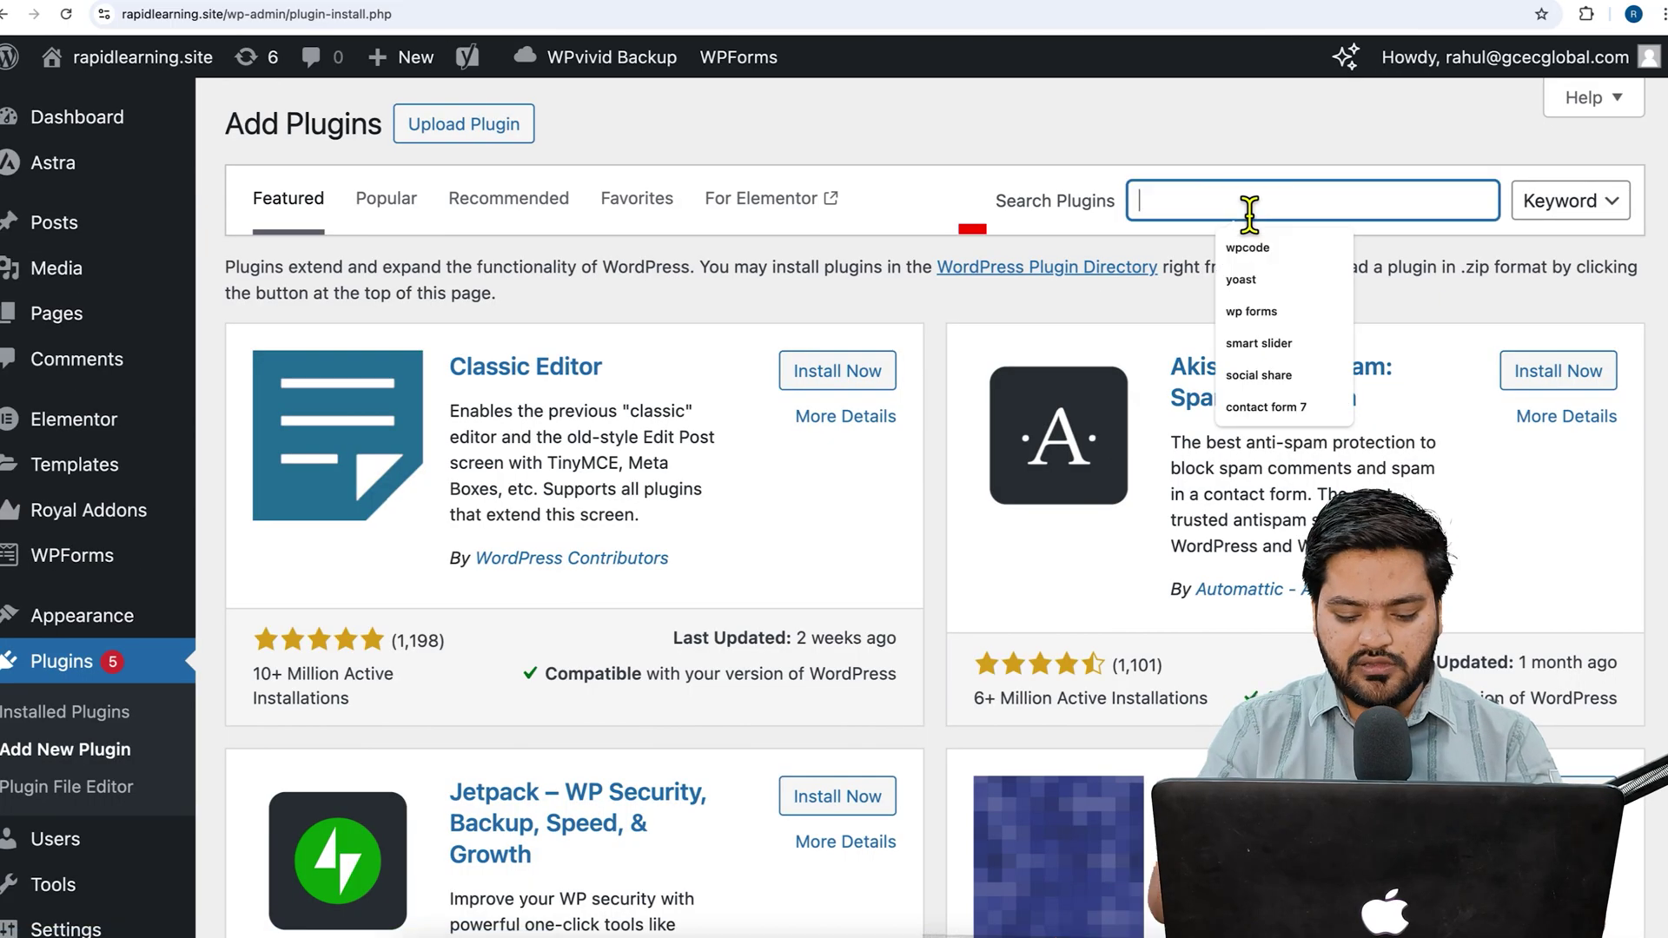
type("elementor")
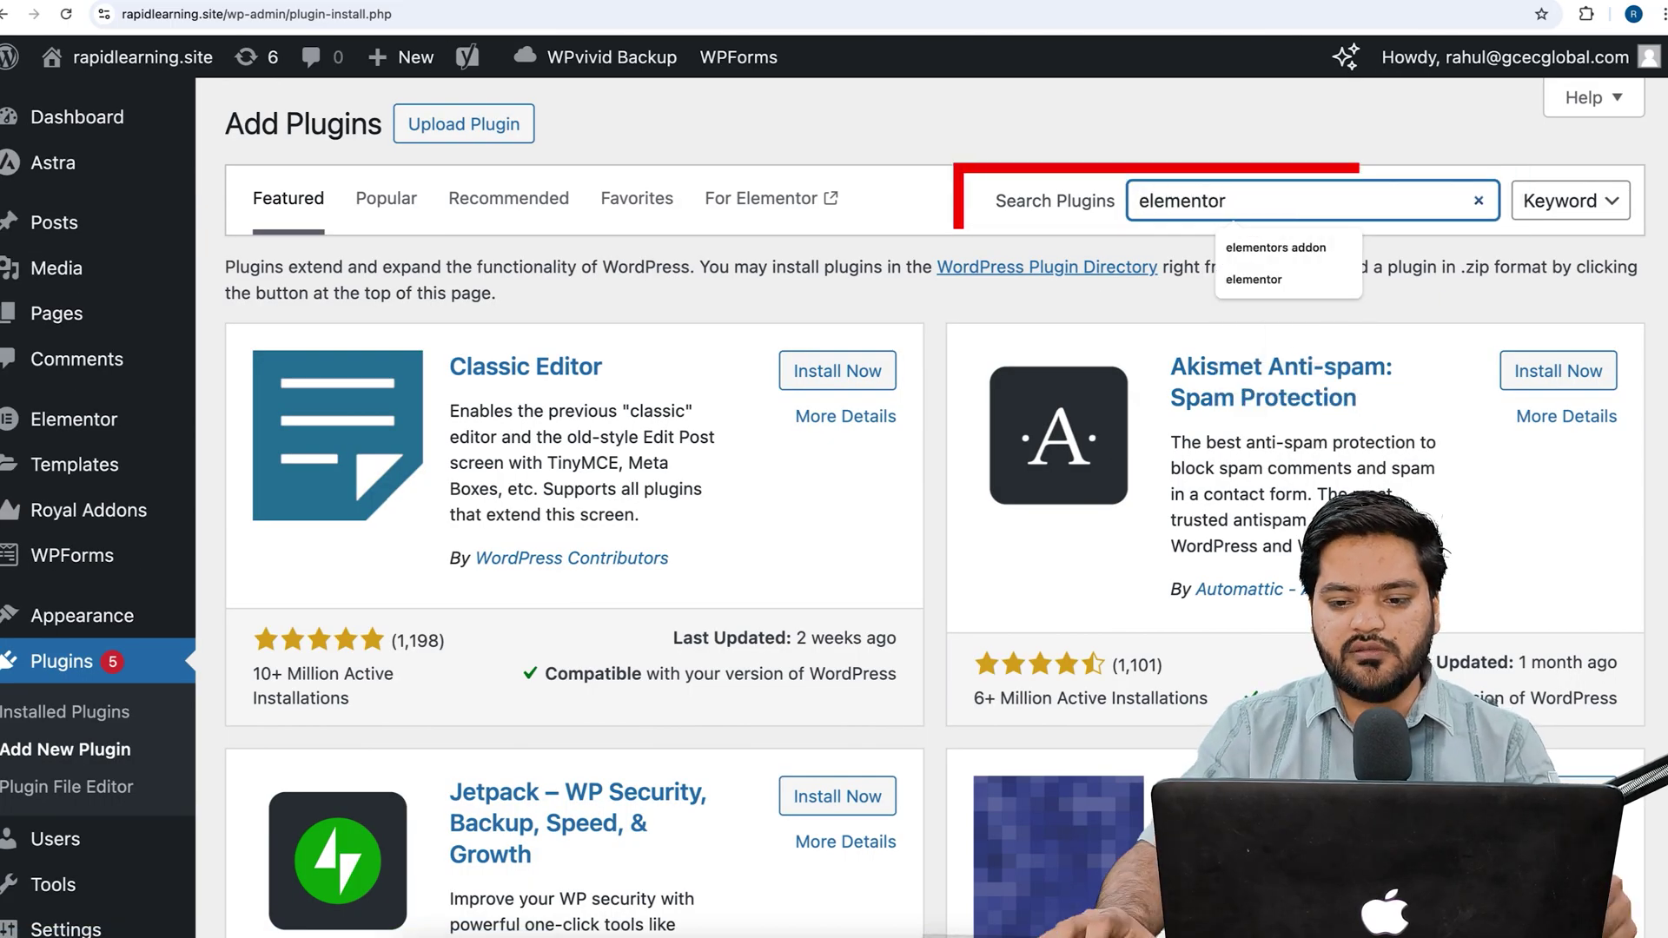
key("Return")
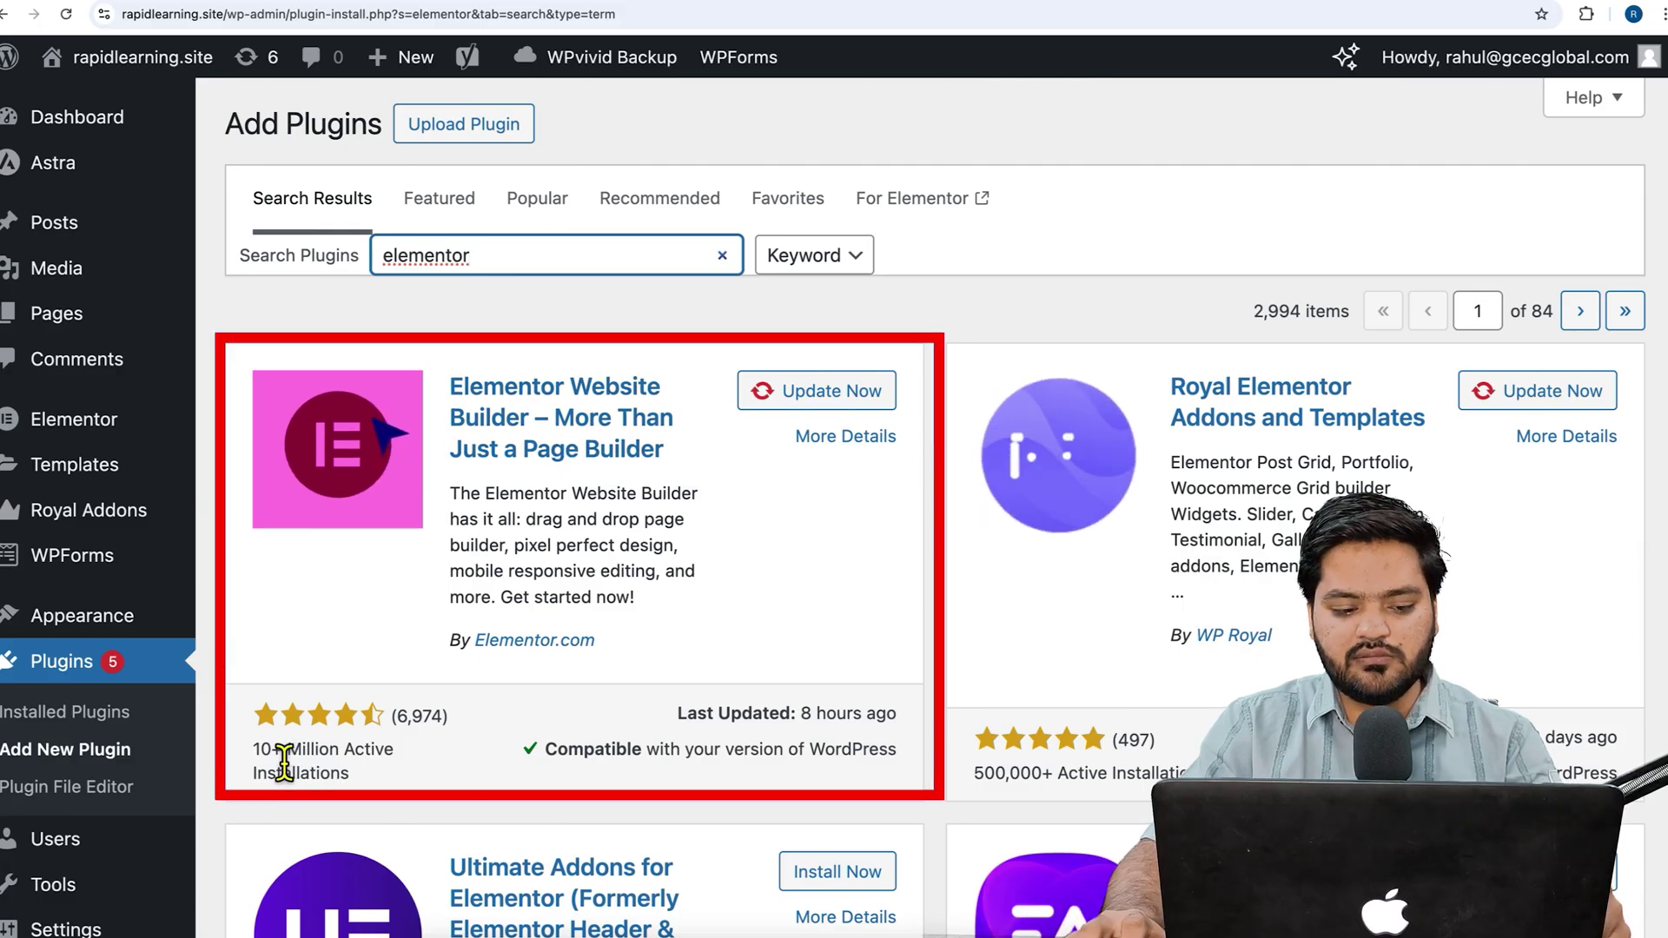
Step: Find Essential Addons for Elementor in the results and install it
left_click_drag(274, 749, 383, 749)
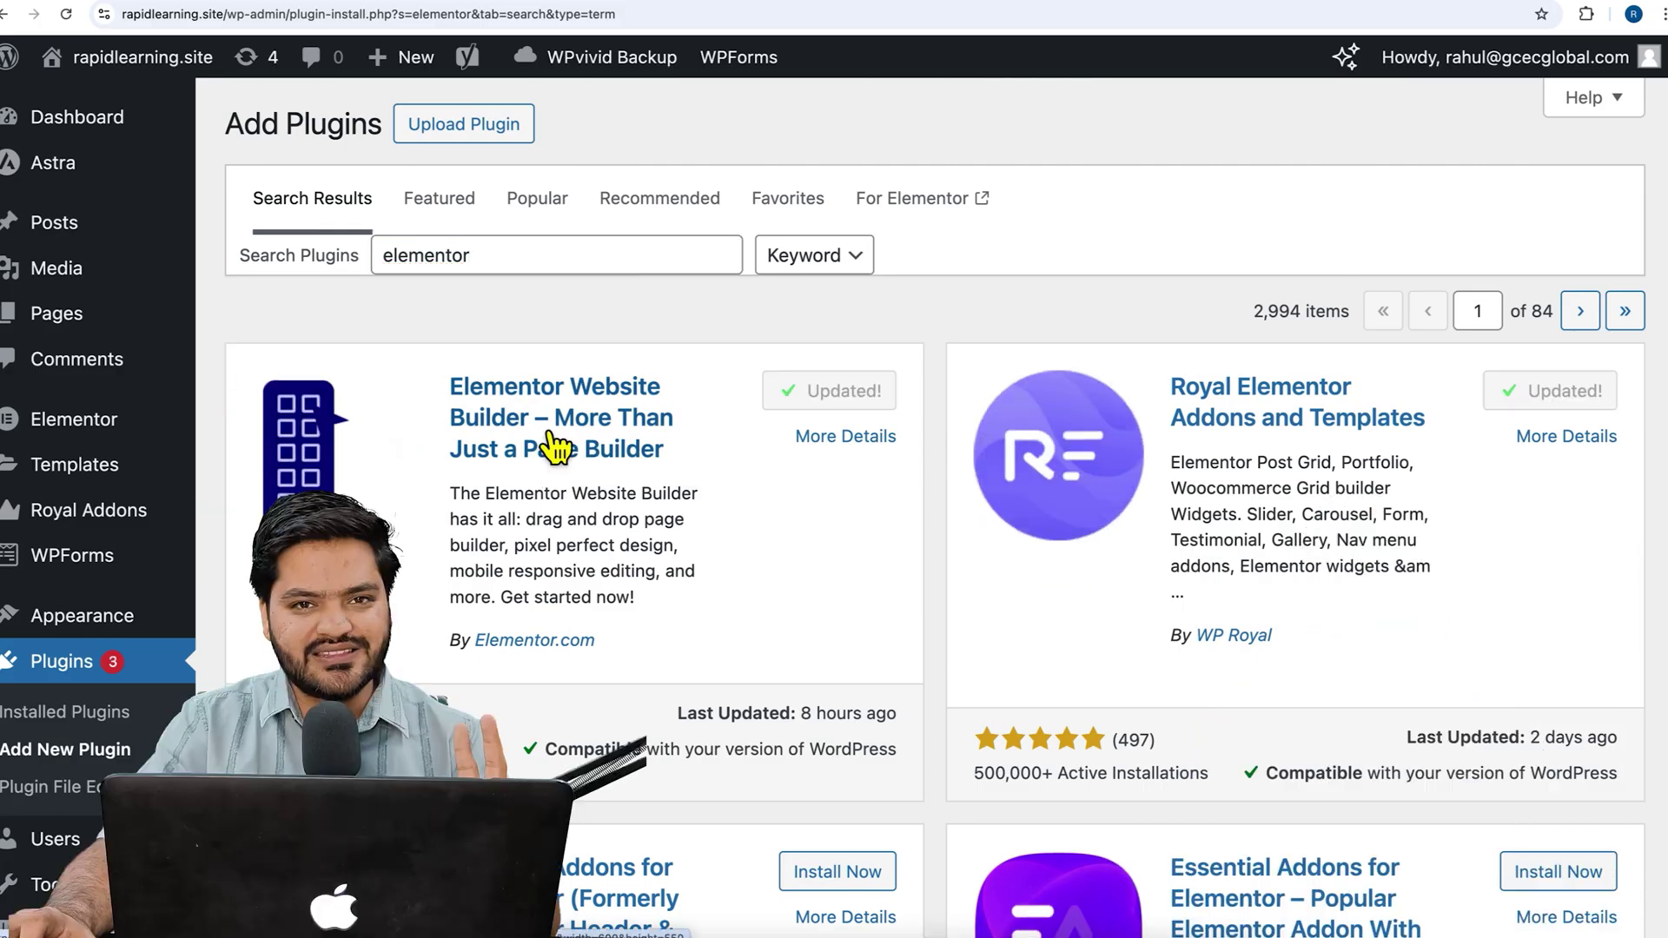
scroll(651, 499, "down", 1)
scroll(652, 497, "down", 3)
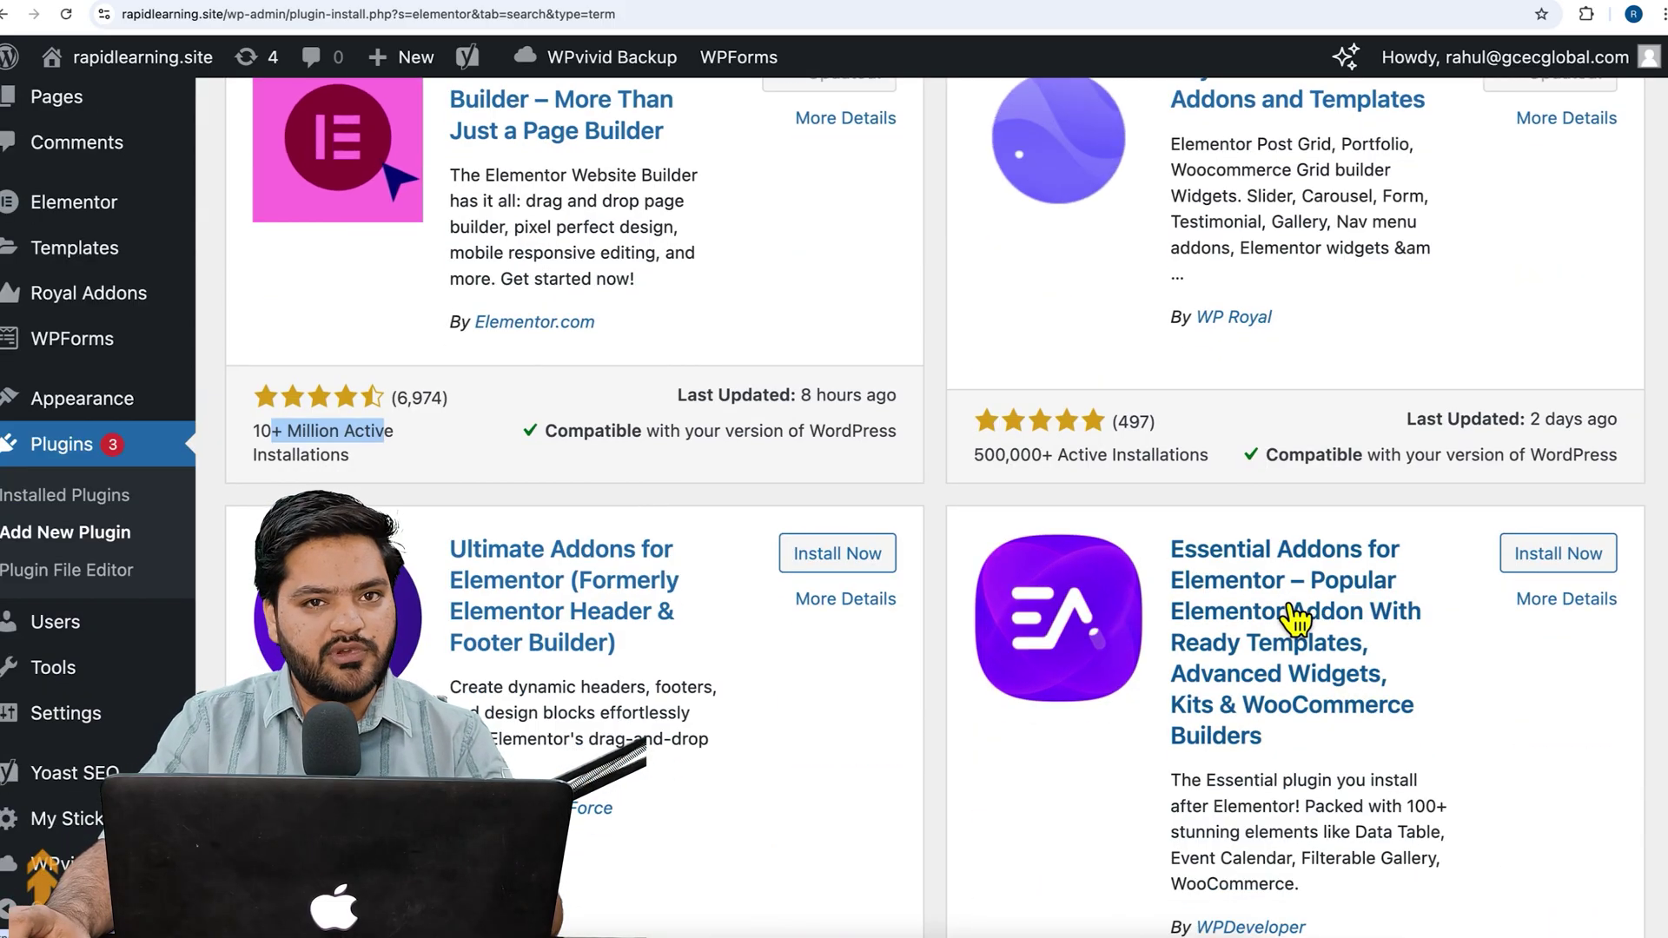
scroll(1289, 617, "down", 2)
scroll(1288, 618, "down", 1)
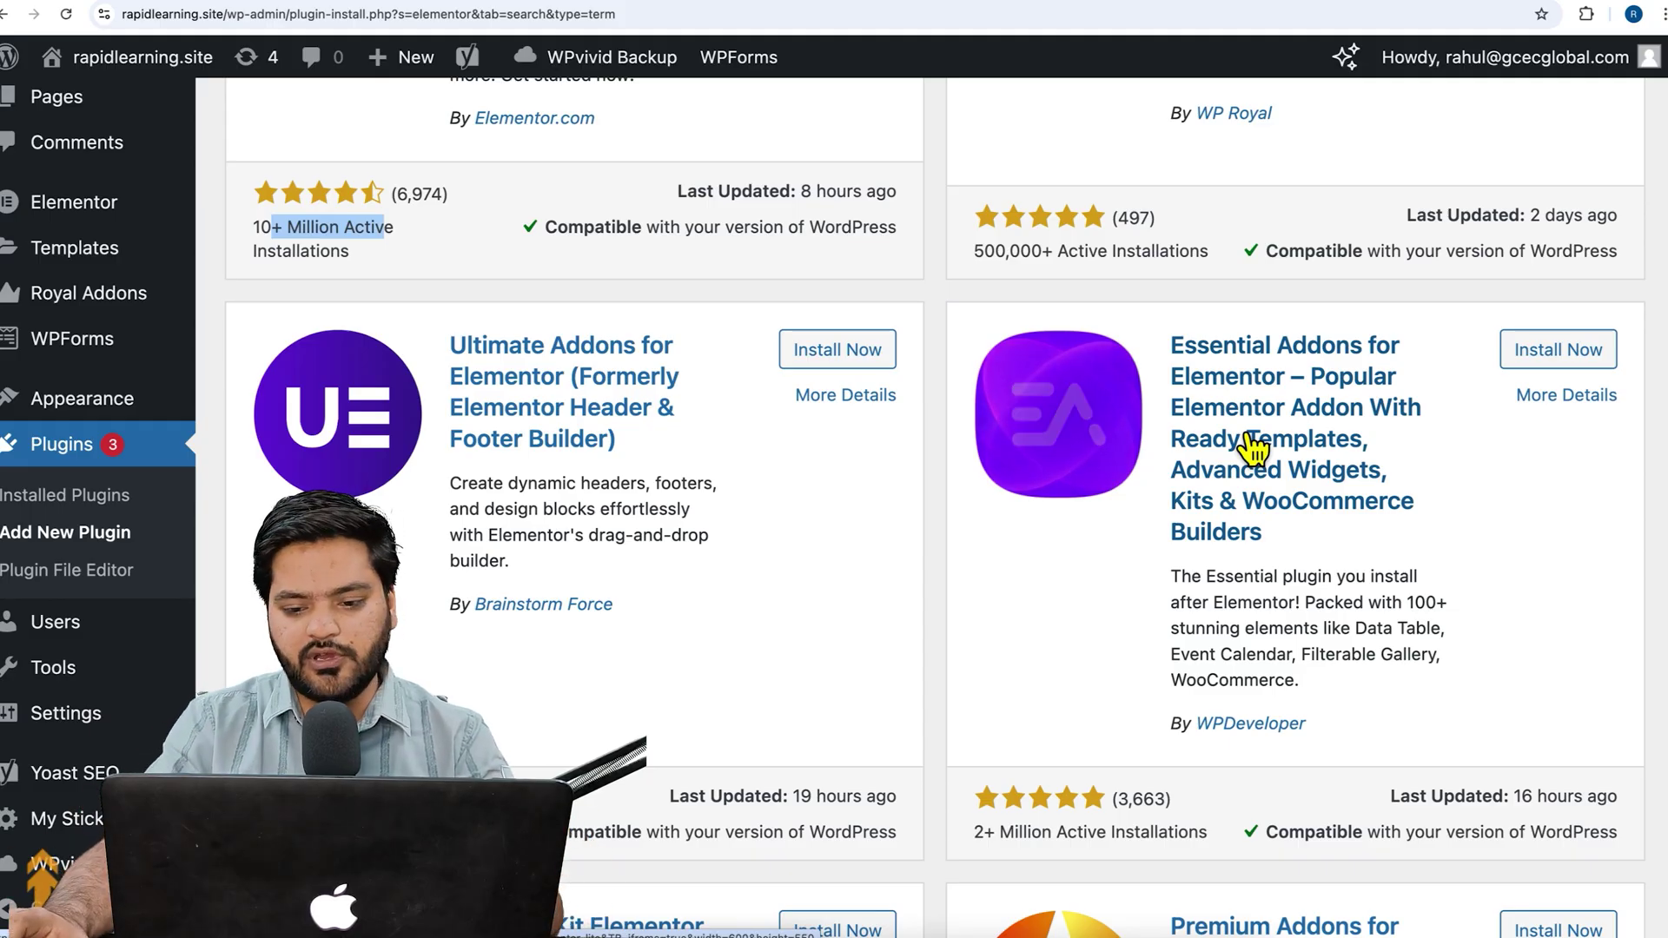
left_click(1536, 352)
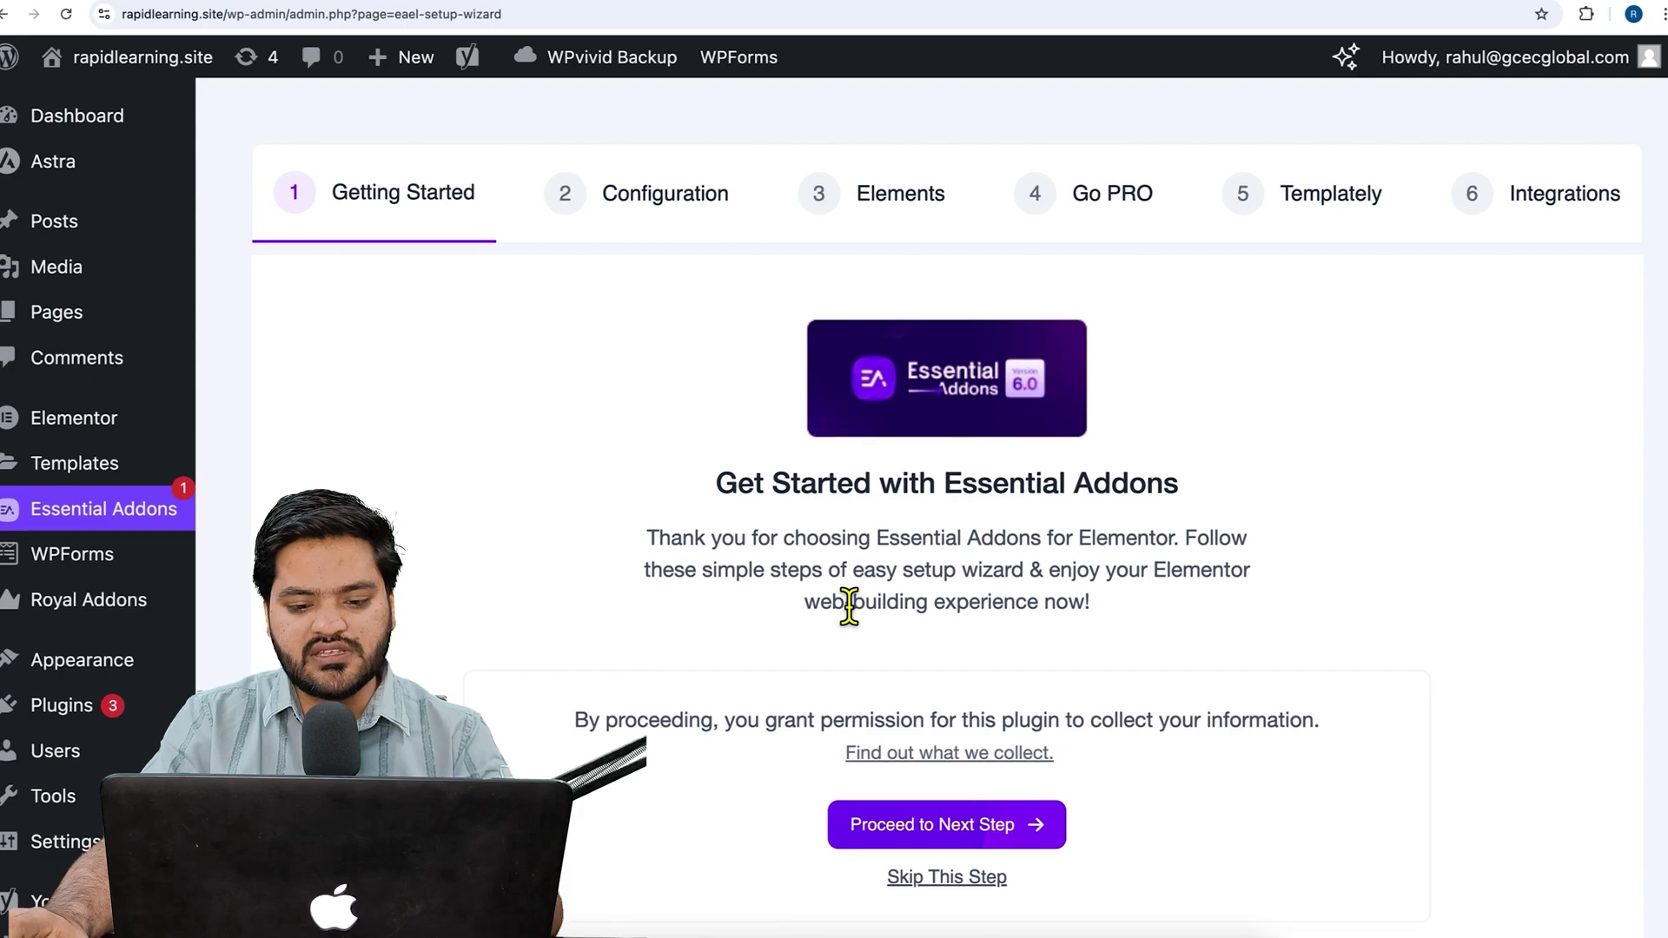
Step: Advance the setup wizard with Basic mode, default elements and no PRO widgets
scroll(816, 635, "down", 1)
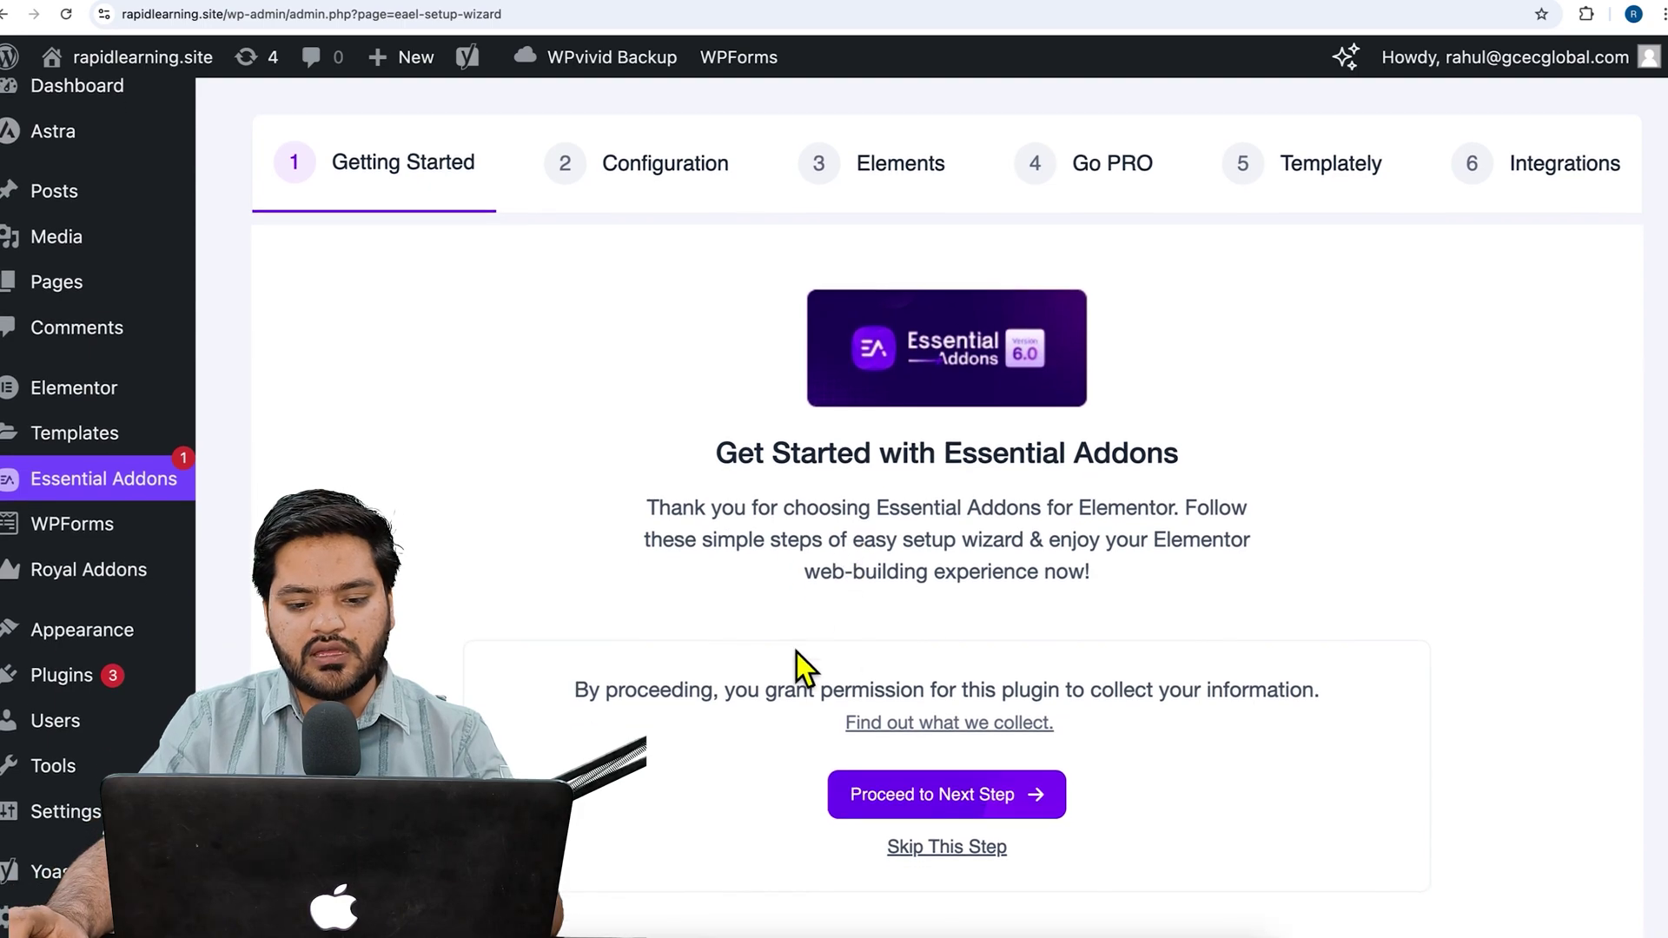
left_click(942, 855)
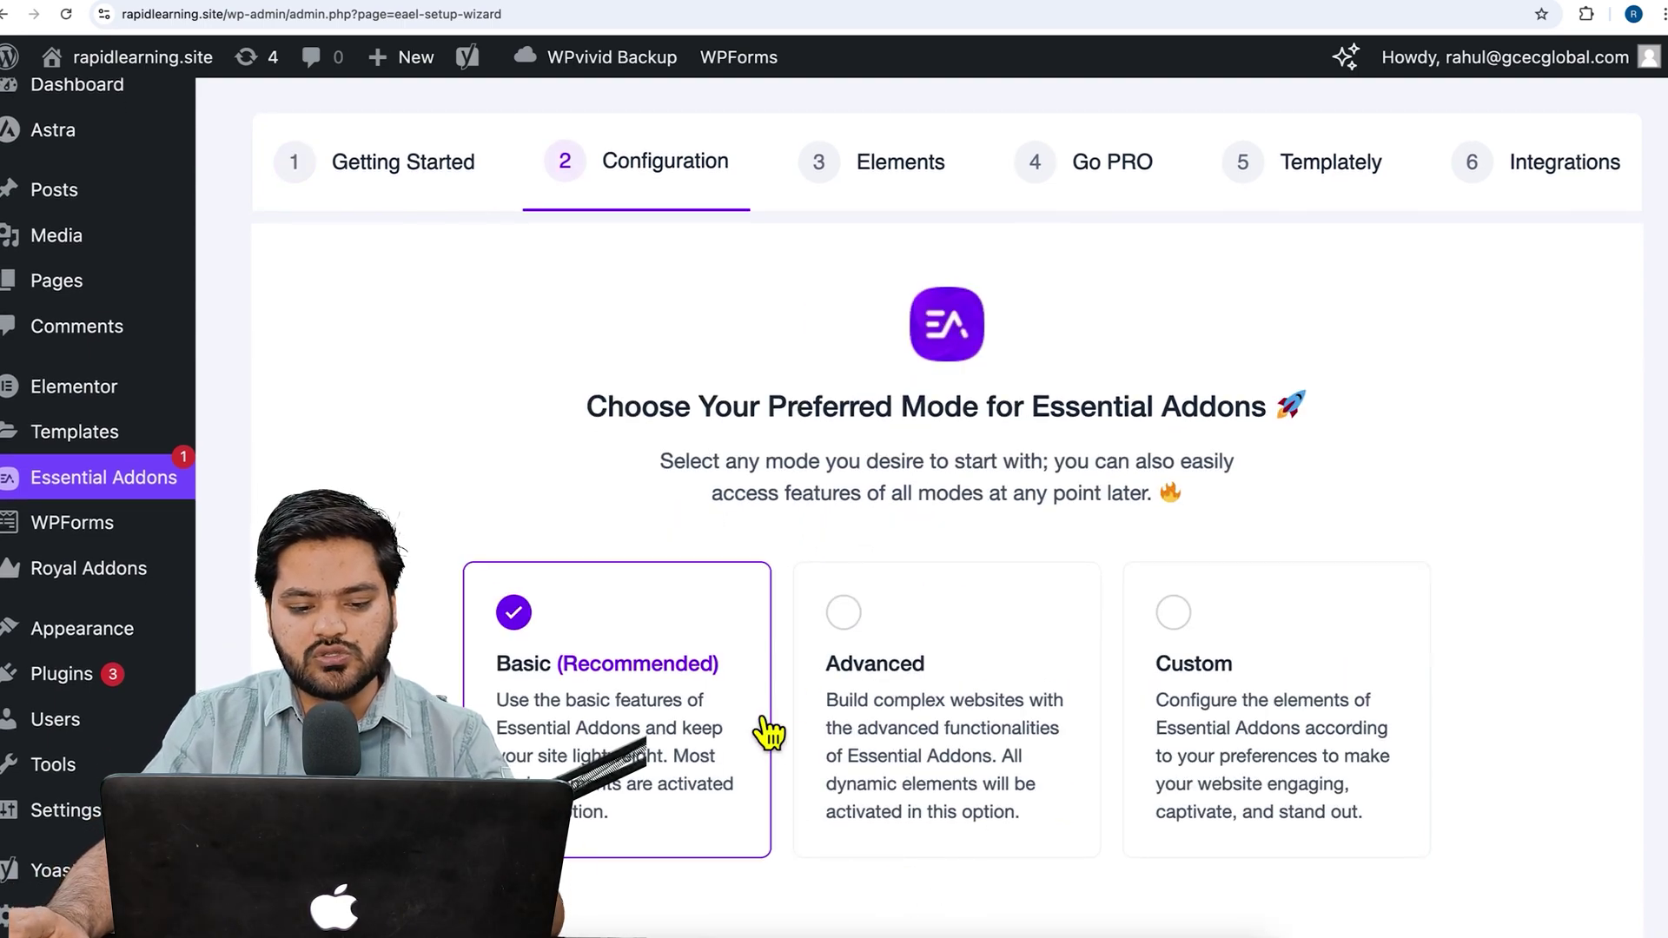
scroll(770, 730, "down", 3)
left_click(1583, 873)
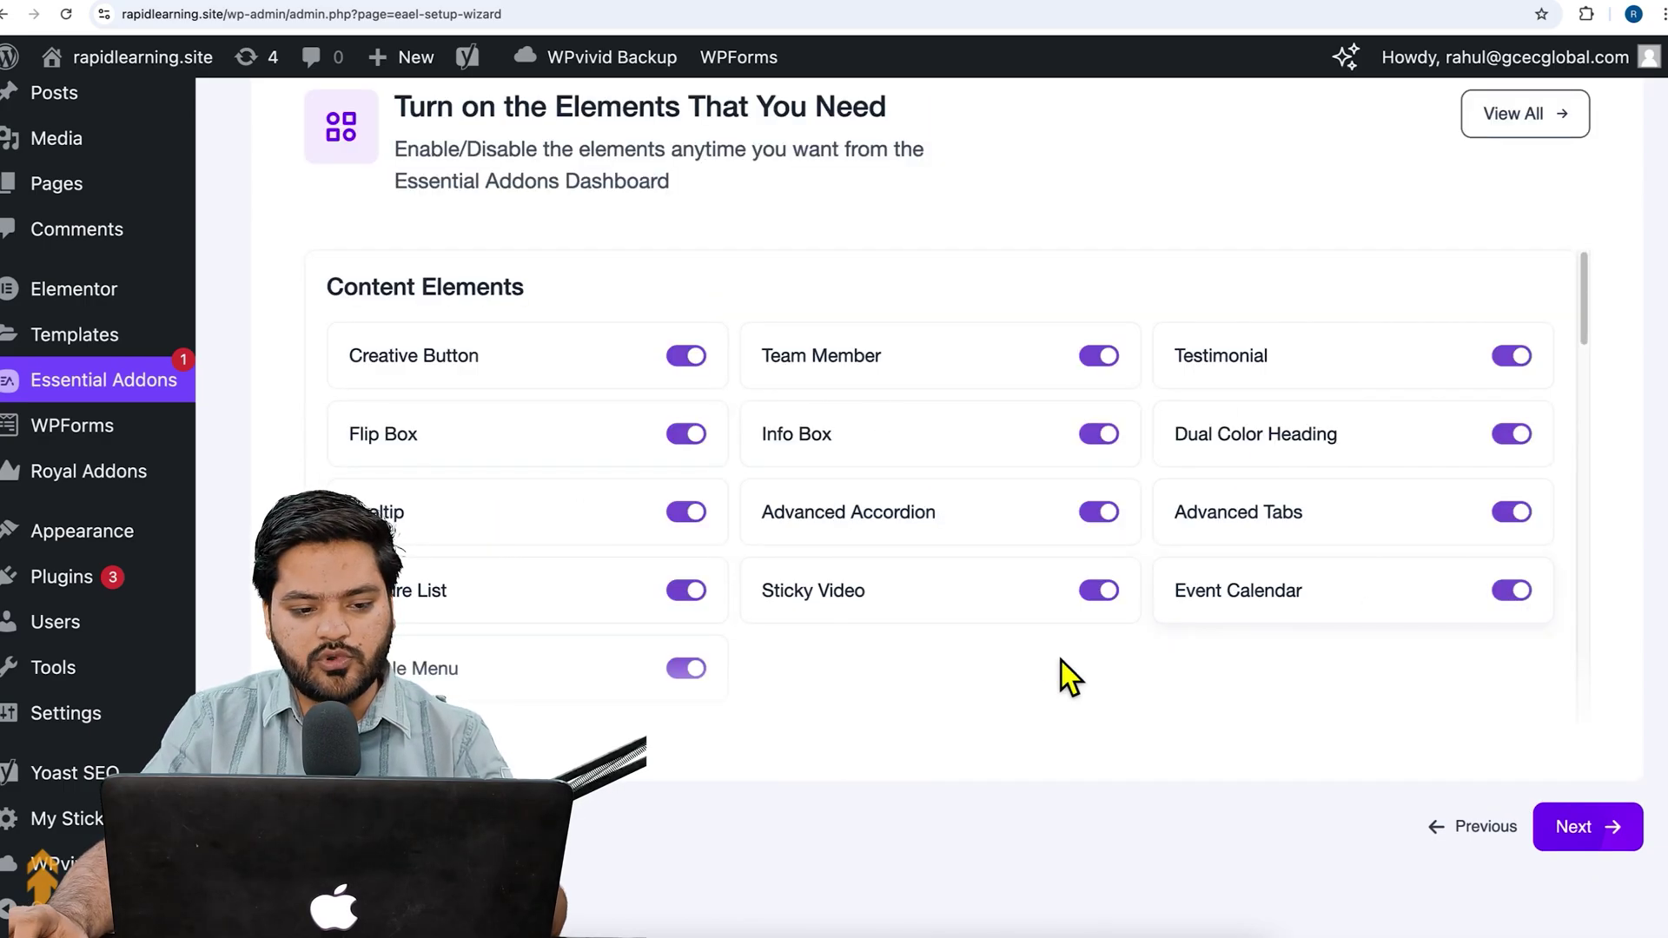
left_click(1611, 836)
left_click(1596, 820)
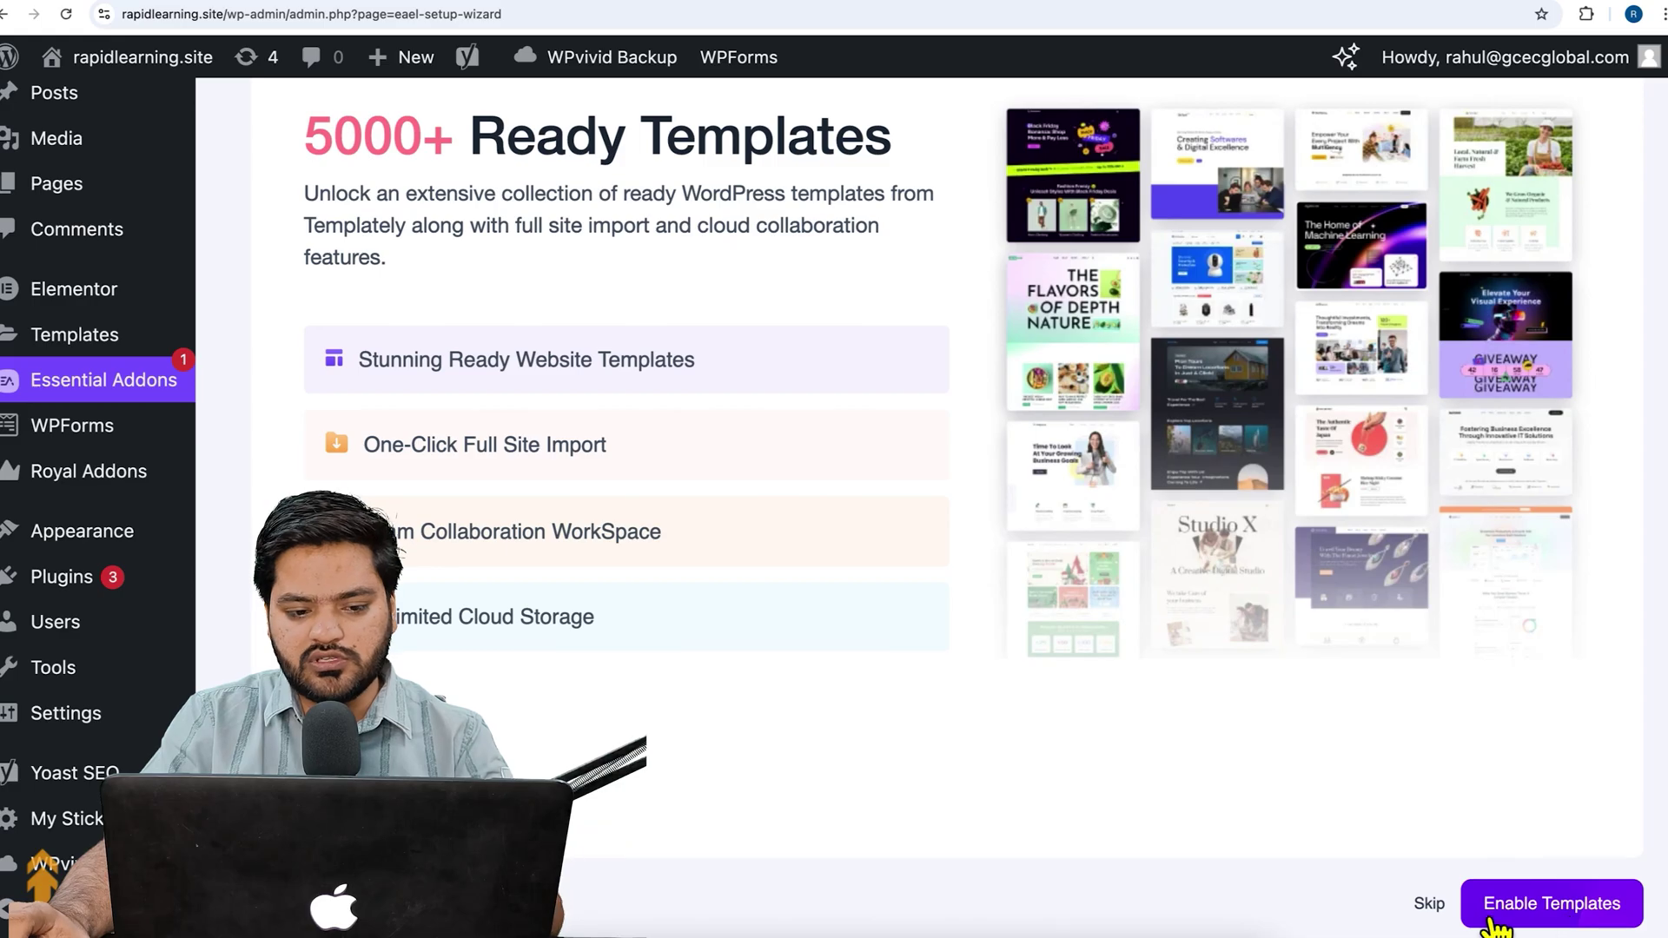
Step: Skip the ready templates, finish the setup and dismiss the Congratulations message
left_click(1454, 919)
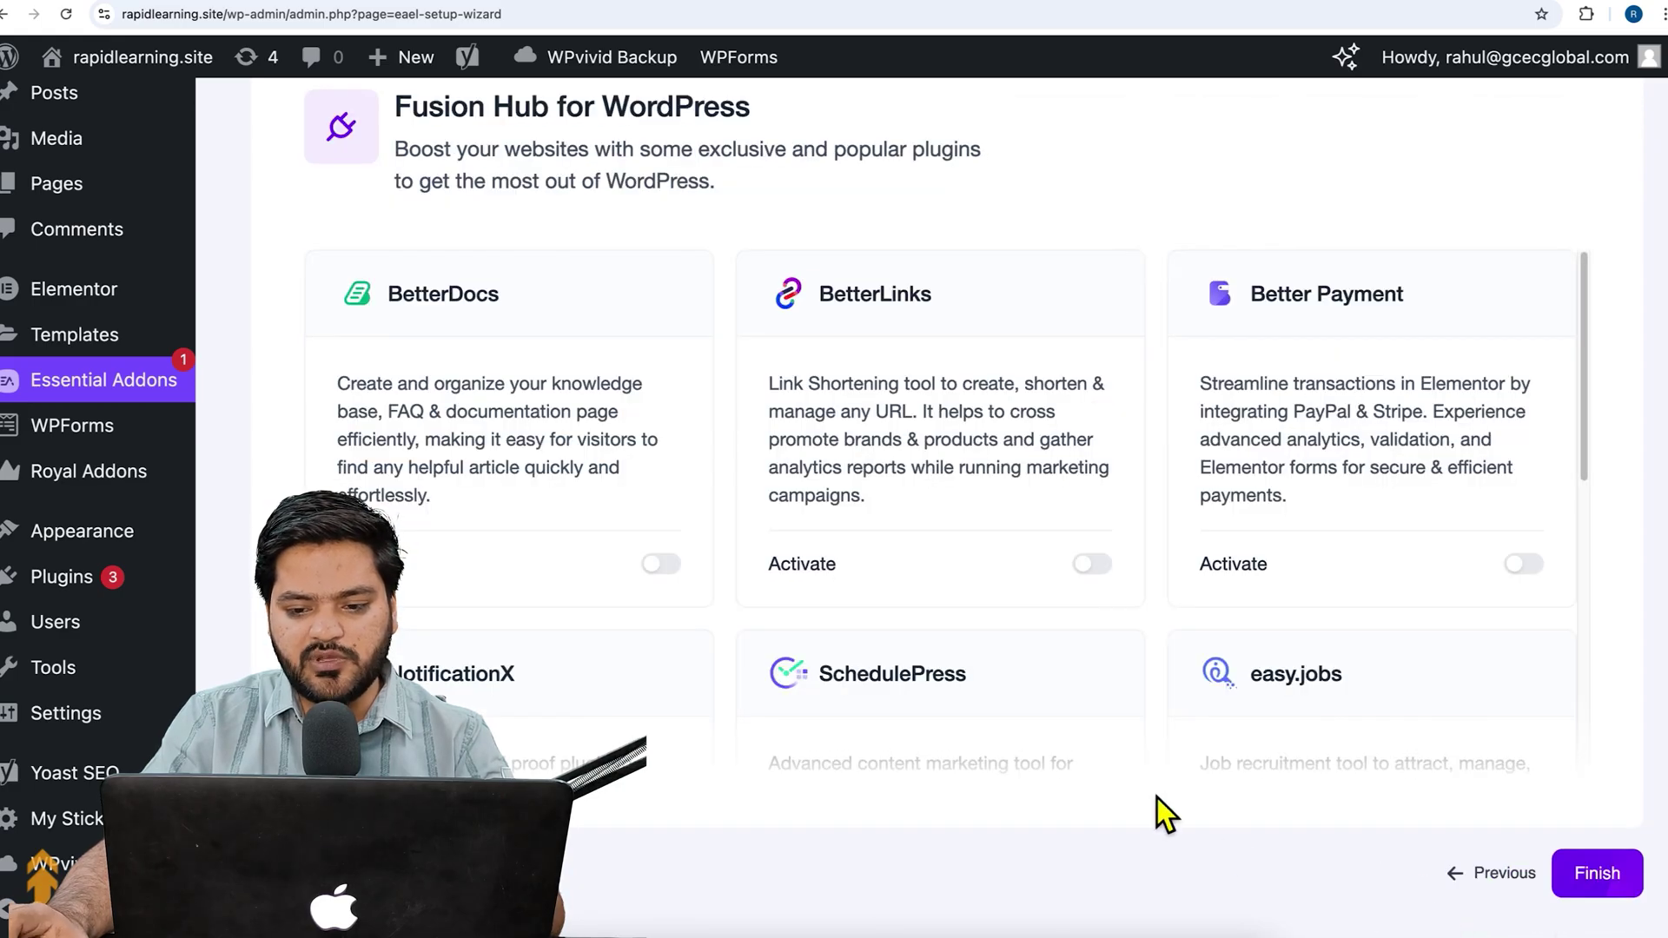
scroll(1105, 616, "down", 8)
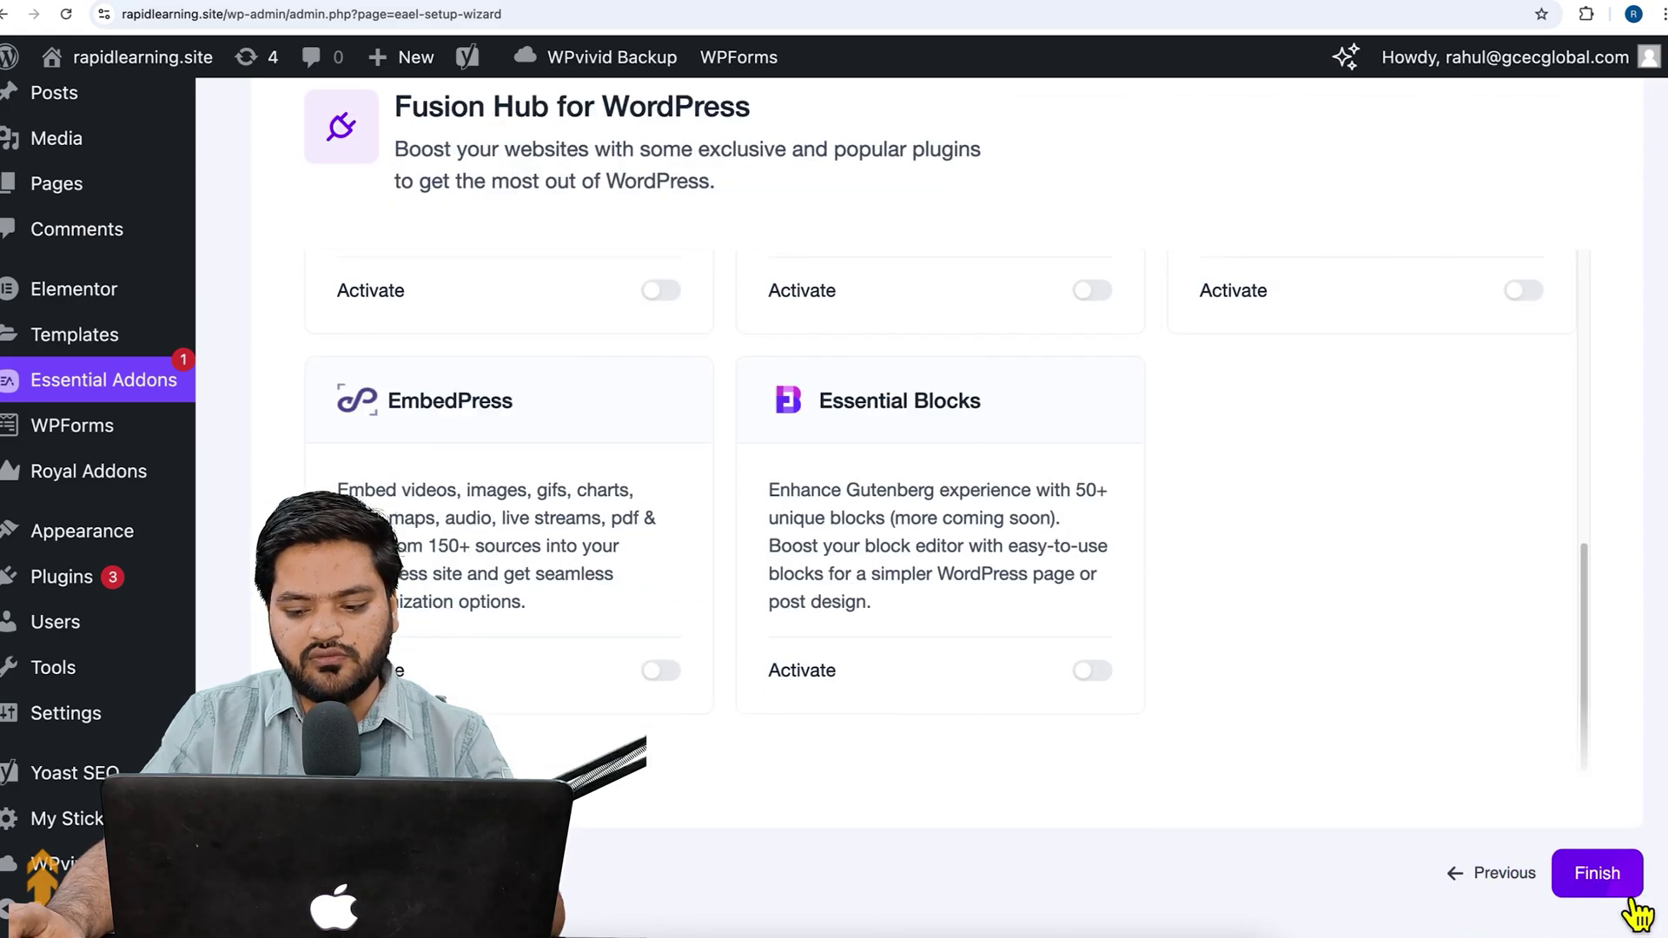
left_click(1638, 913)
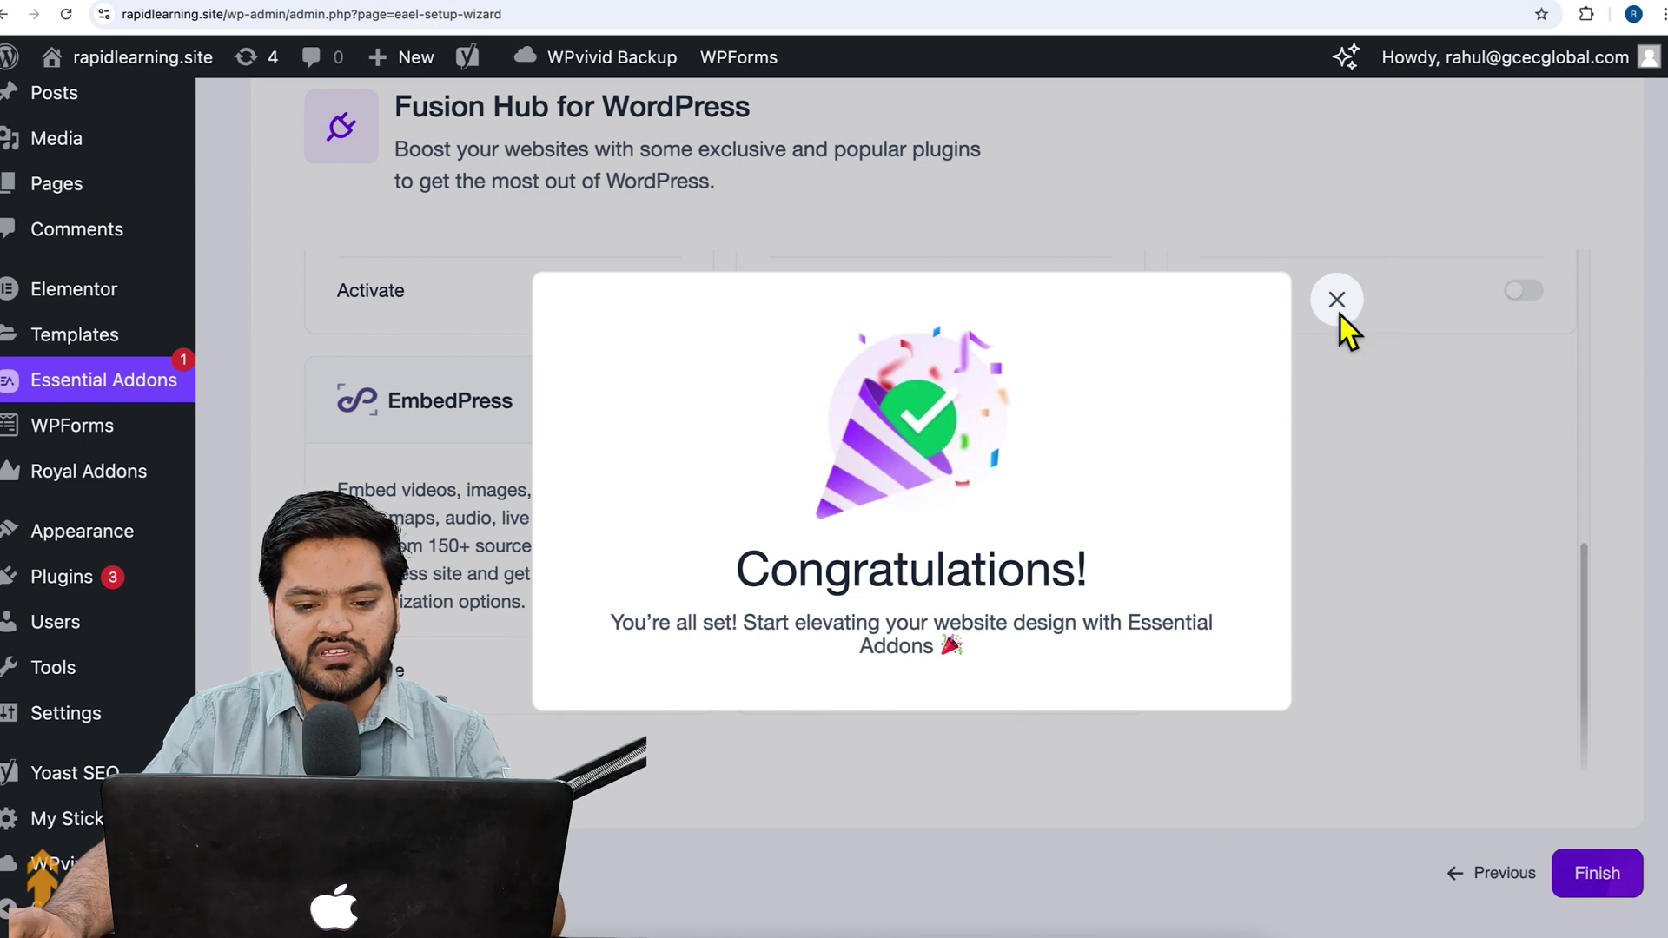
left_click(1338, 303)
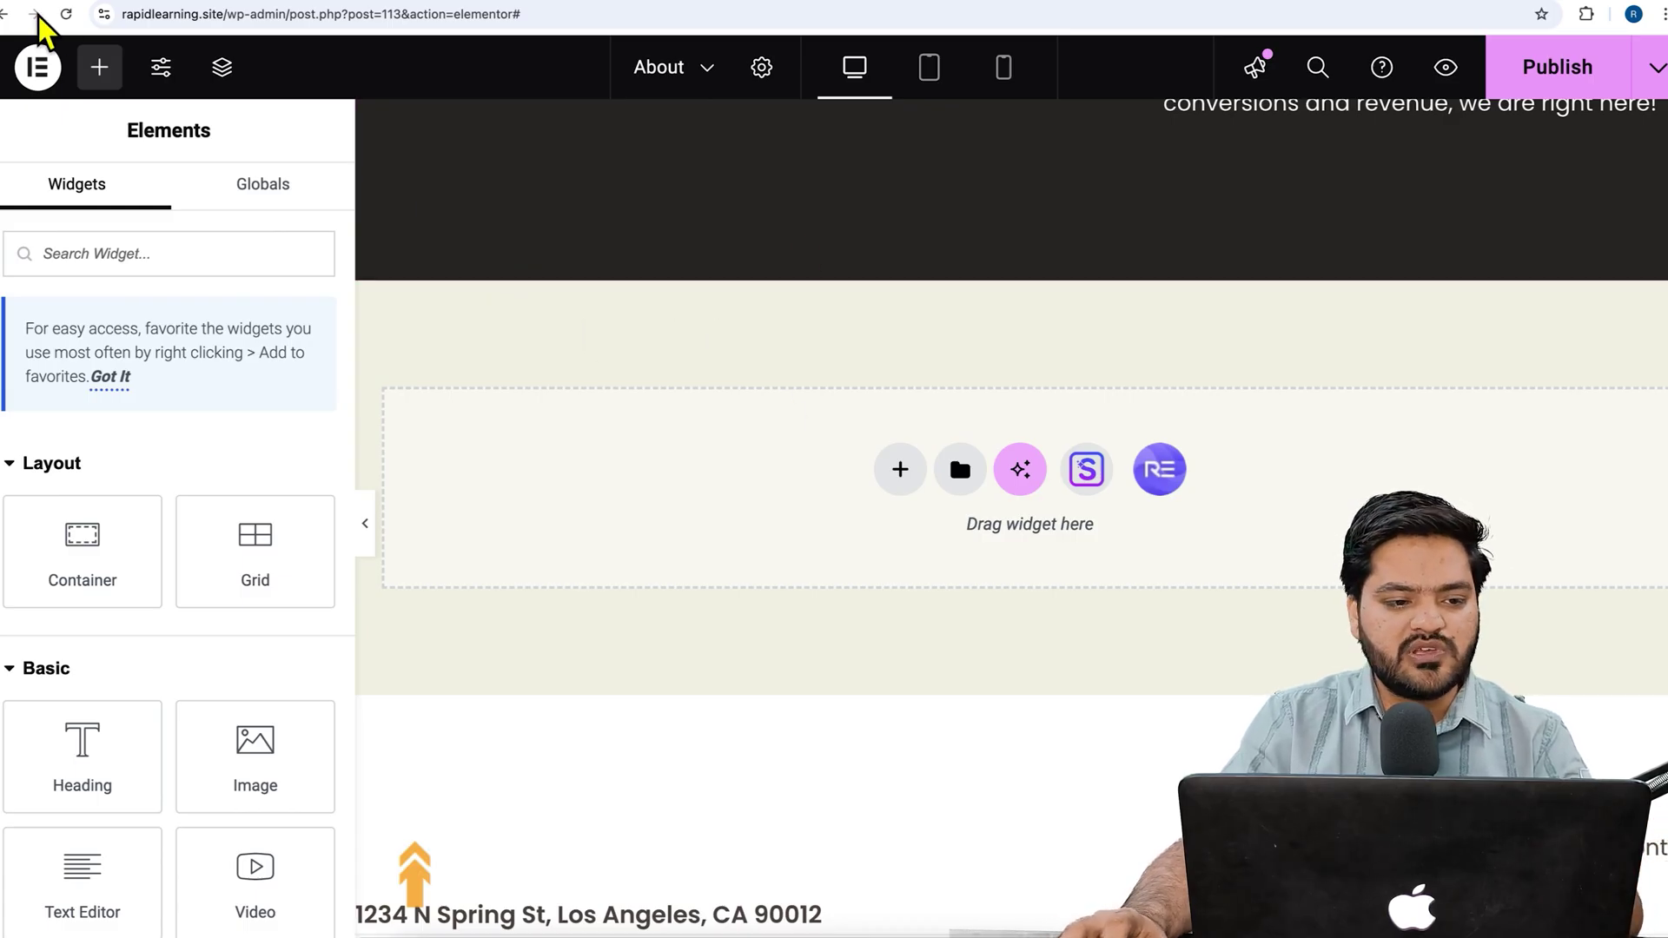
Step: Reload the About page editor and confirm the 'Reload site?' prompt
left_click(66, 14)
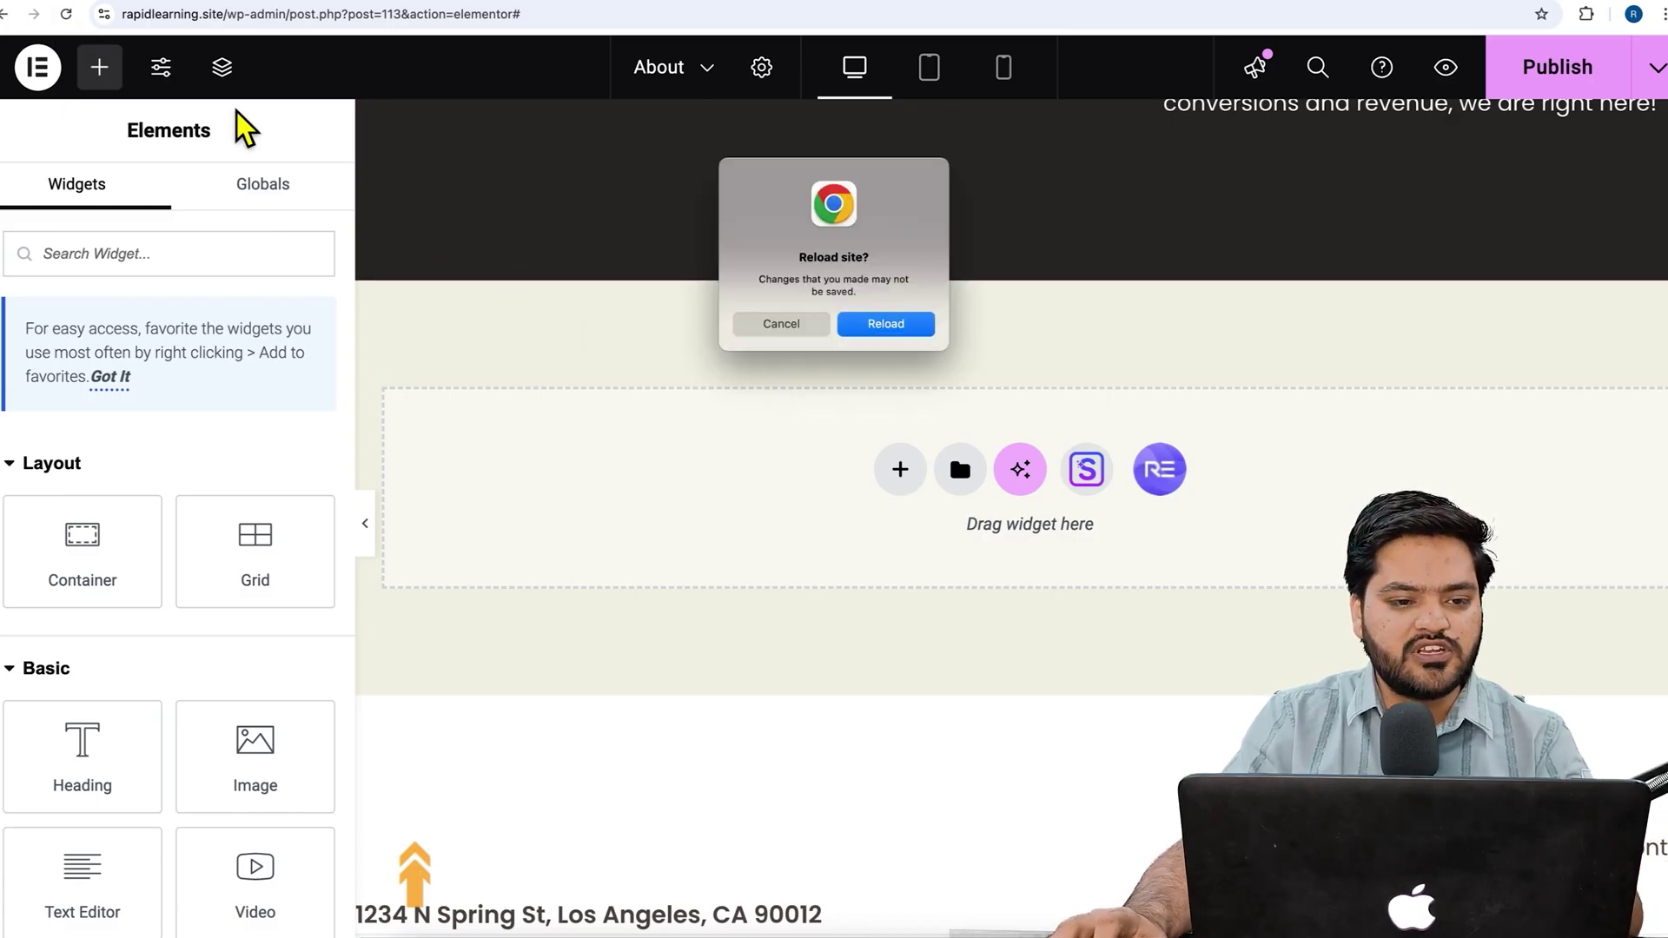
left_click(911, 331)
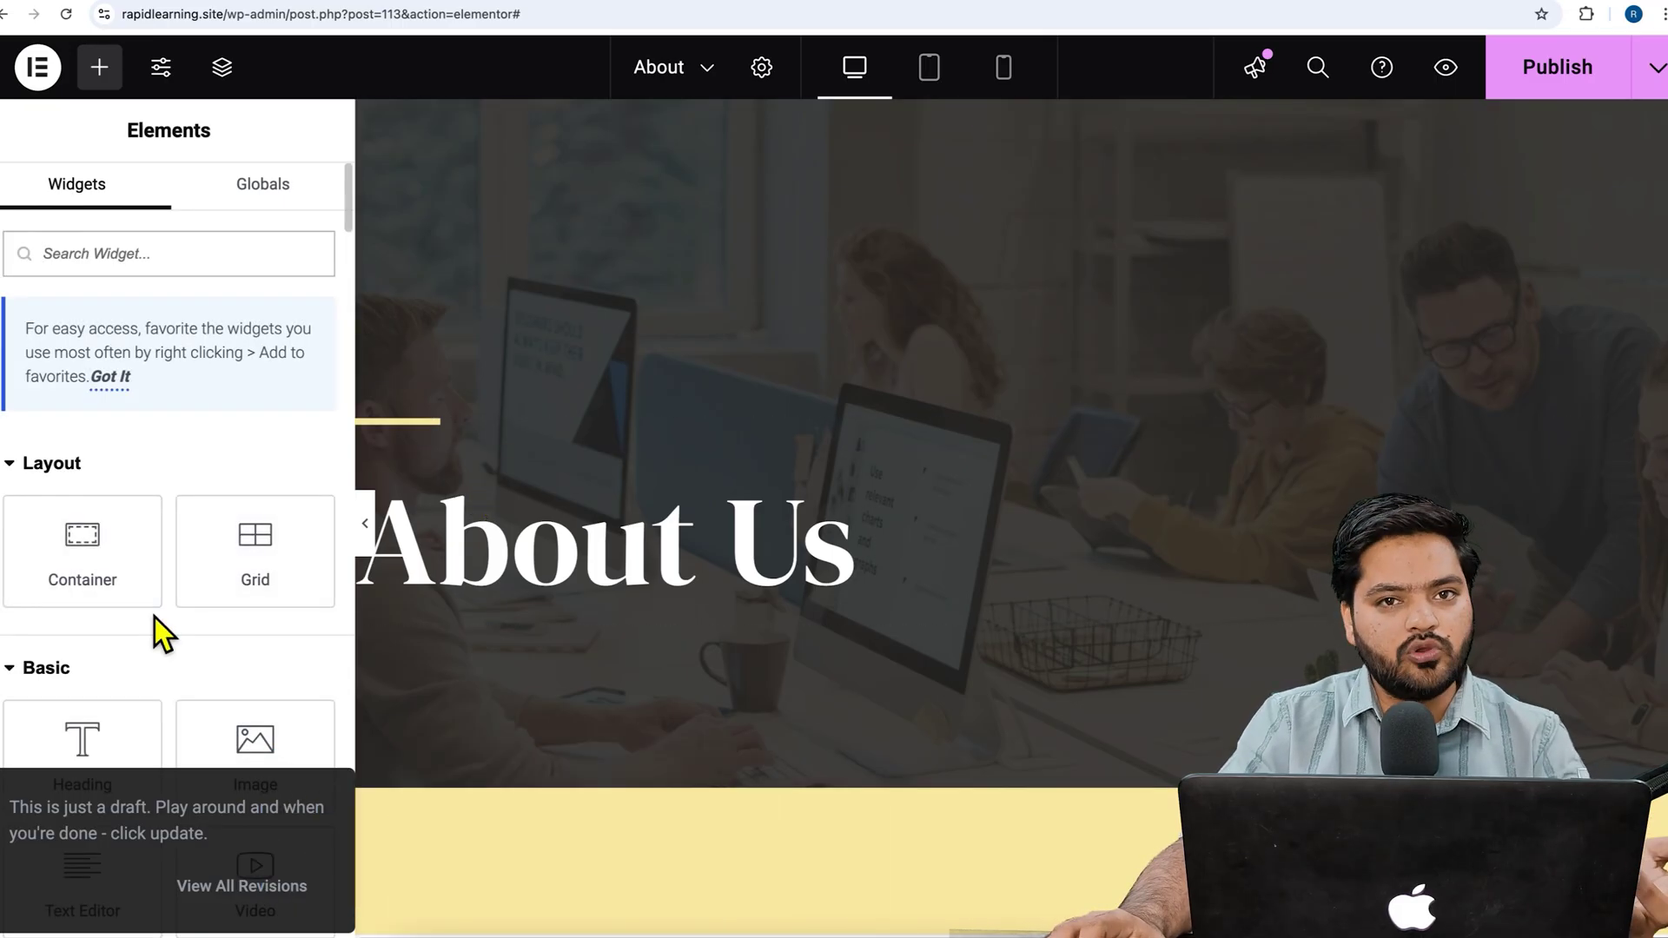
Step: Find the Filterable Gallery widget with 'fil' and drop it into the empty About section
type("fil")
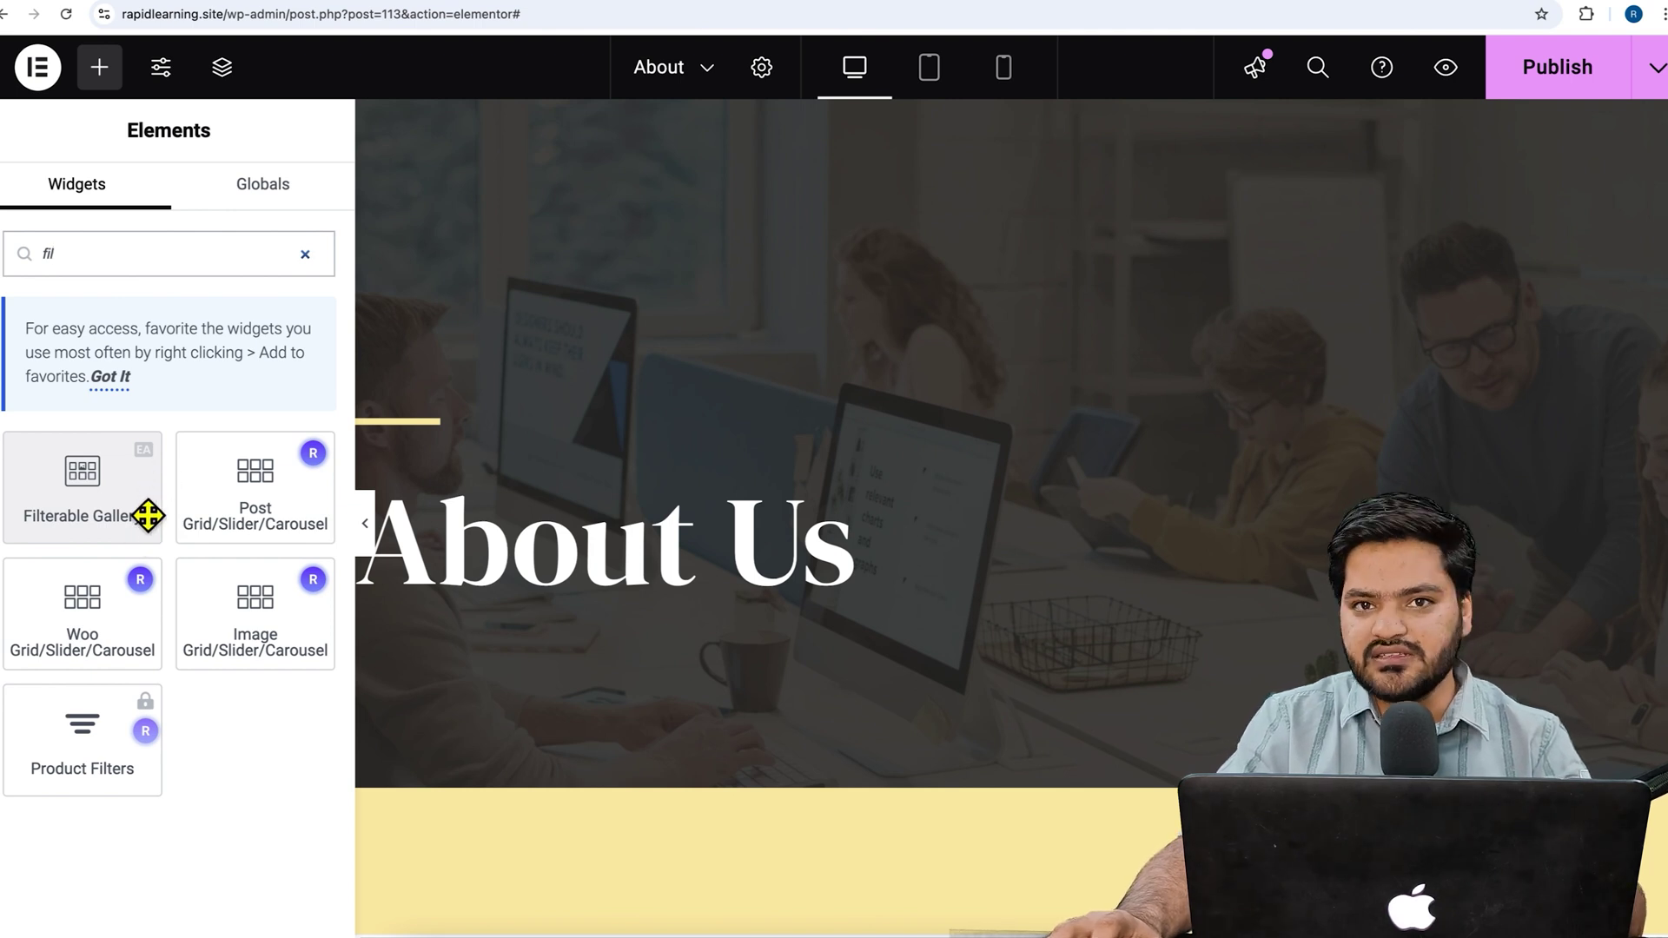
scroll(608, 599, "down", 20)
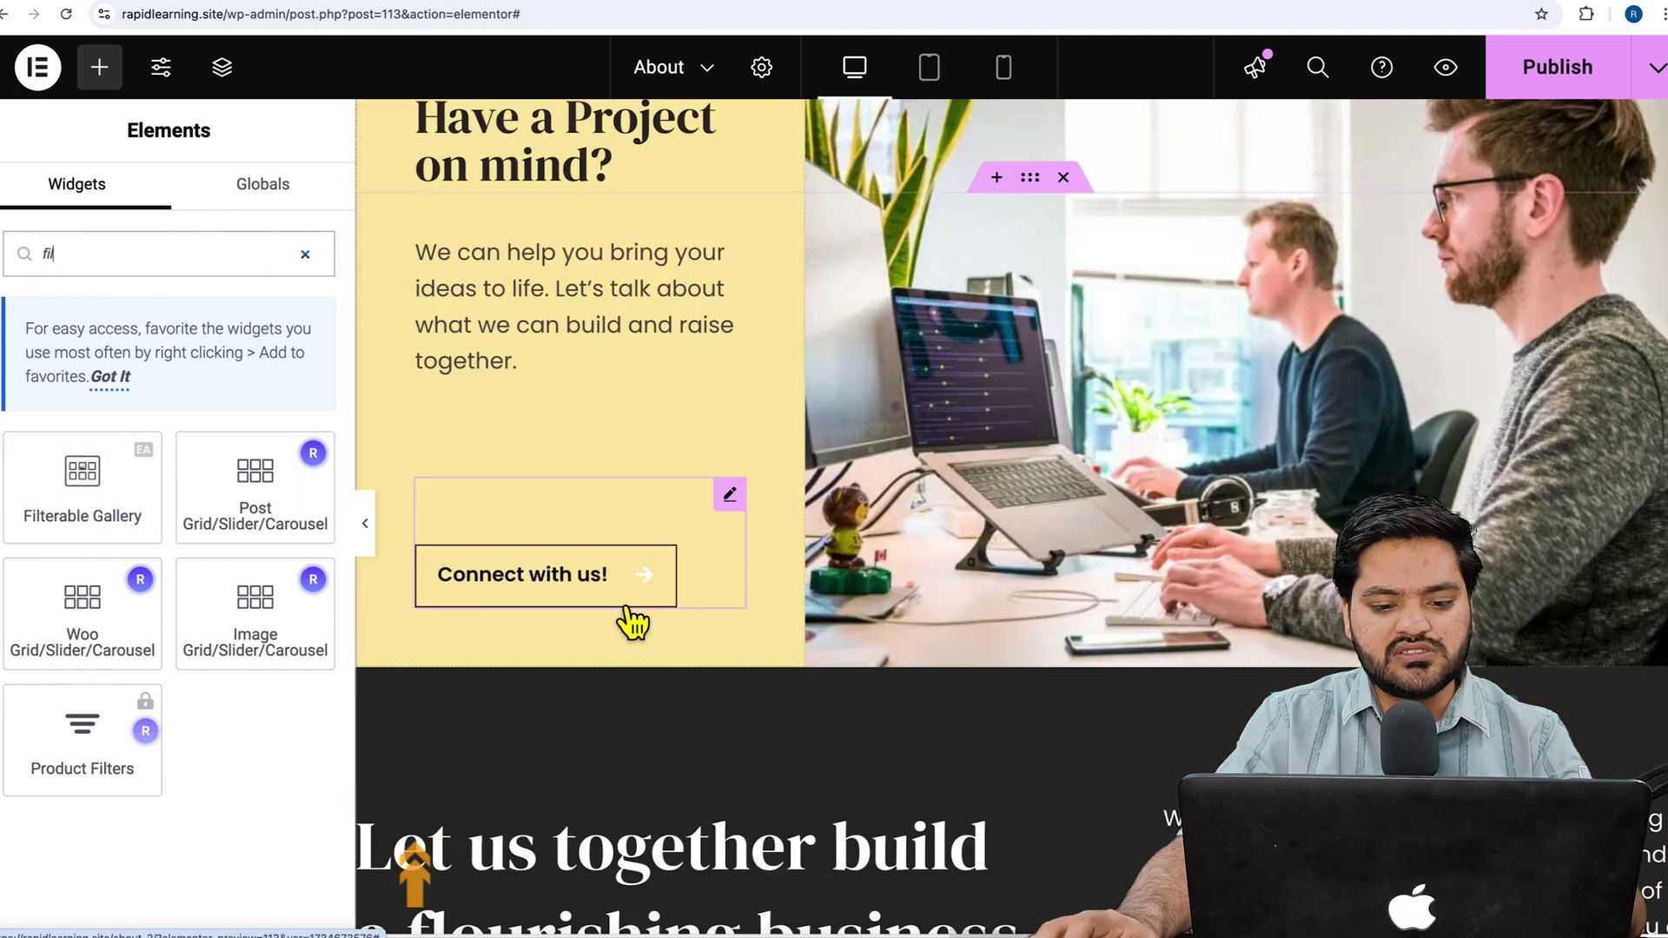
scroll(624, 610, "down", 10)
scroll(761, 617, "up", 3)
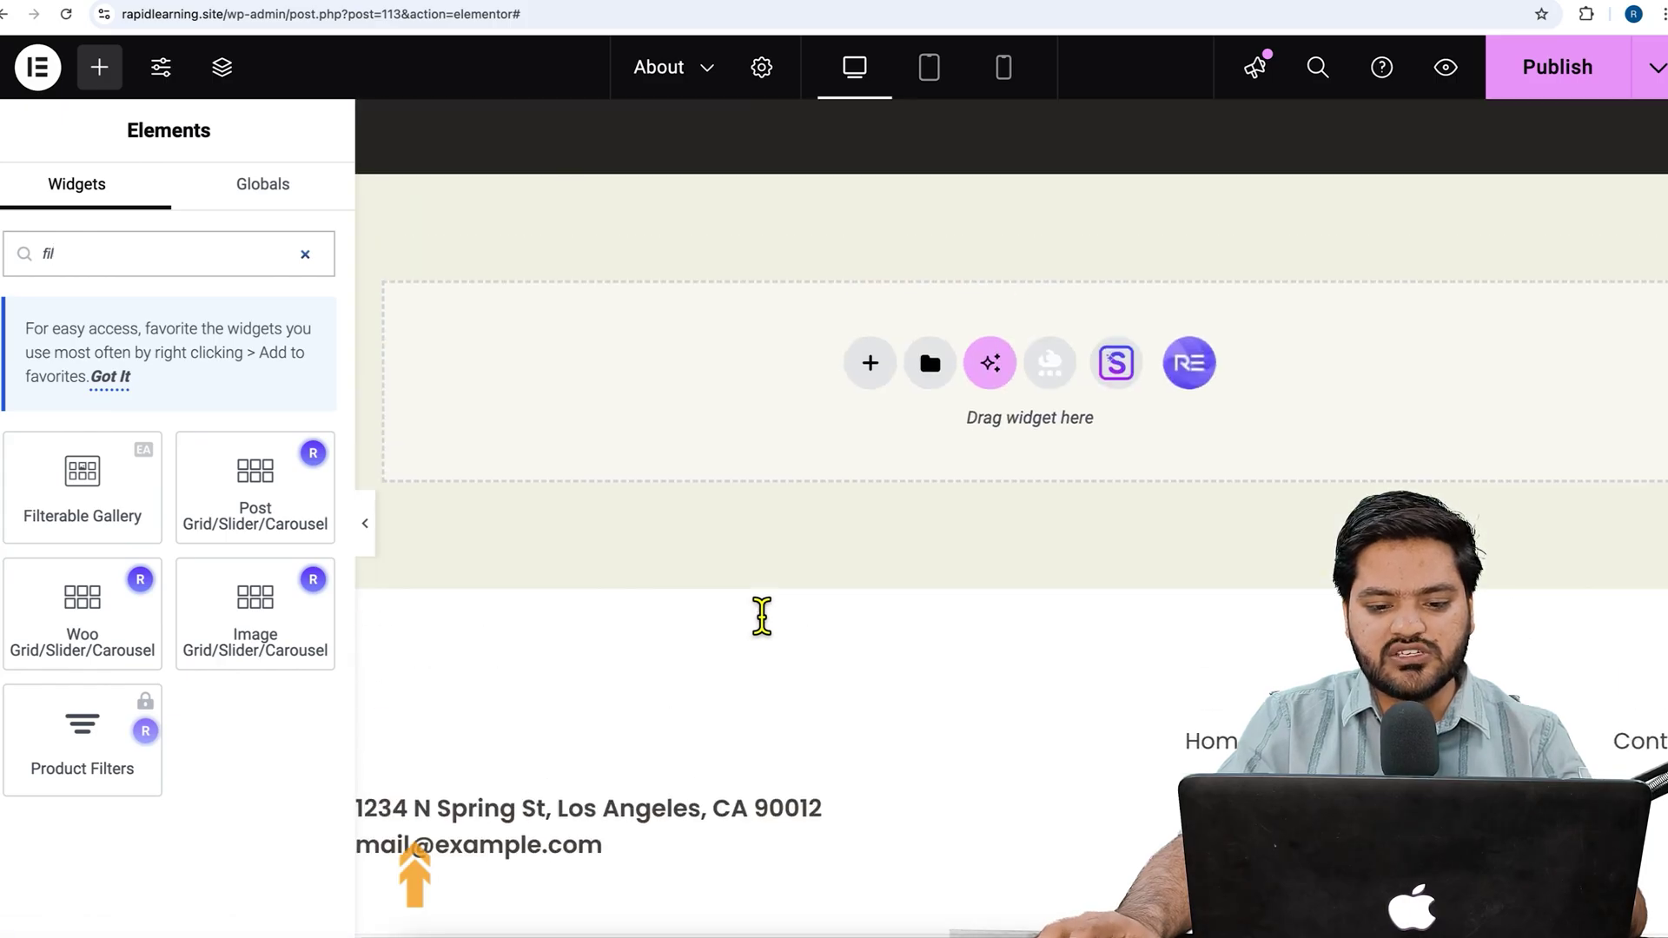
left_click_drag(116, 494, 674, 426)
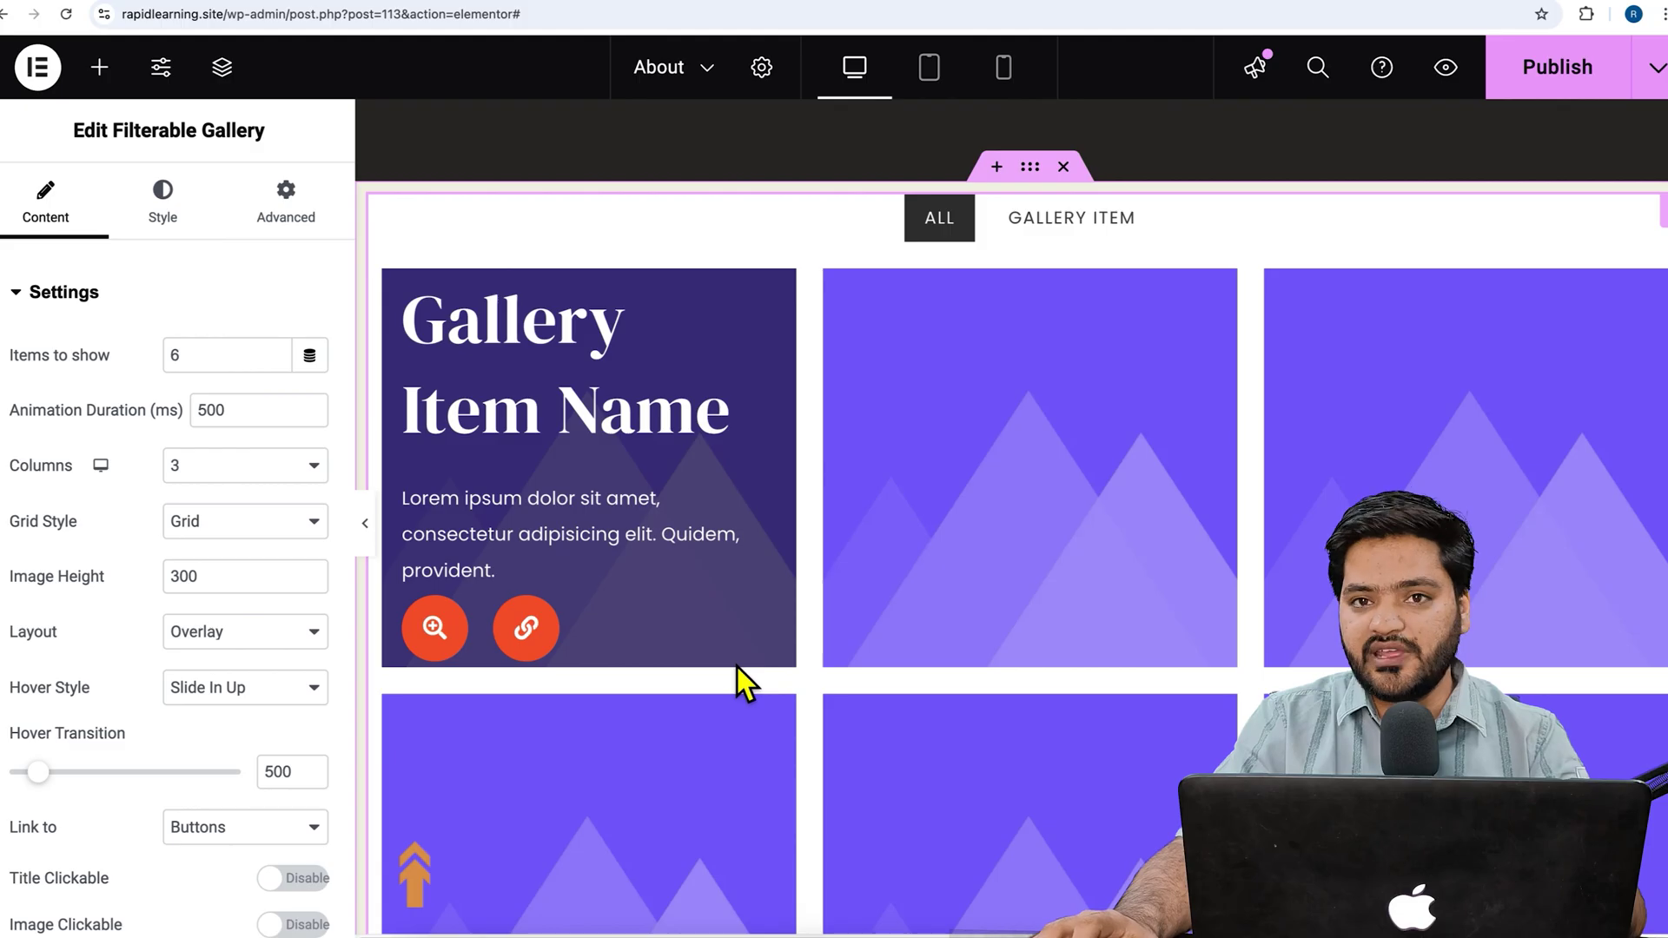
Step: Set the gallery's Items to show to 9
scroll(829, 582, "down", 1)
scroll(825, 574, "down", 8)
scroll(825, 574, "up", 10)
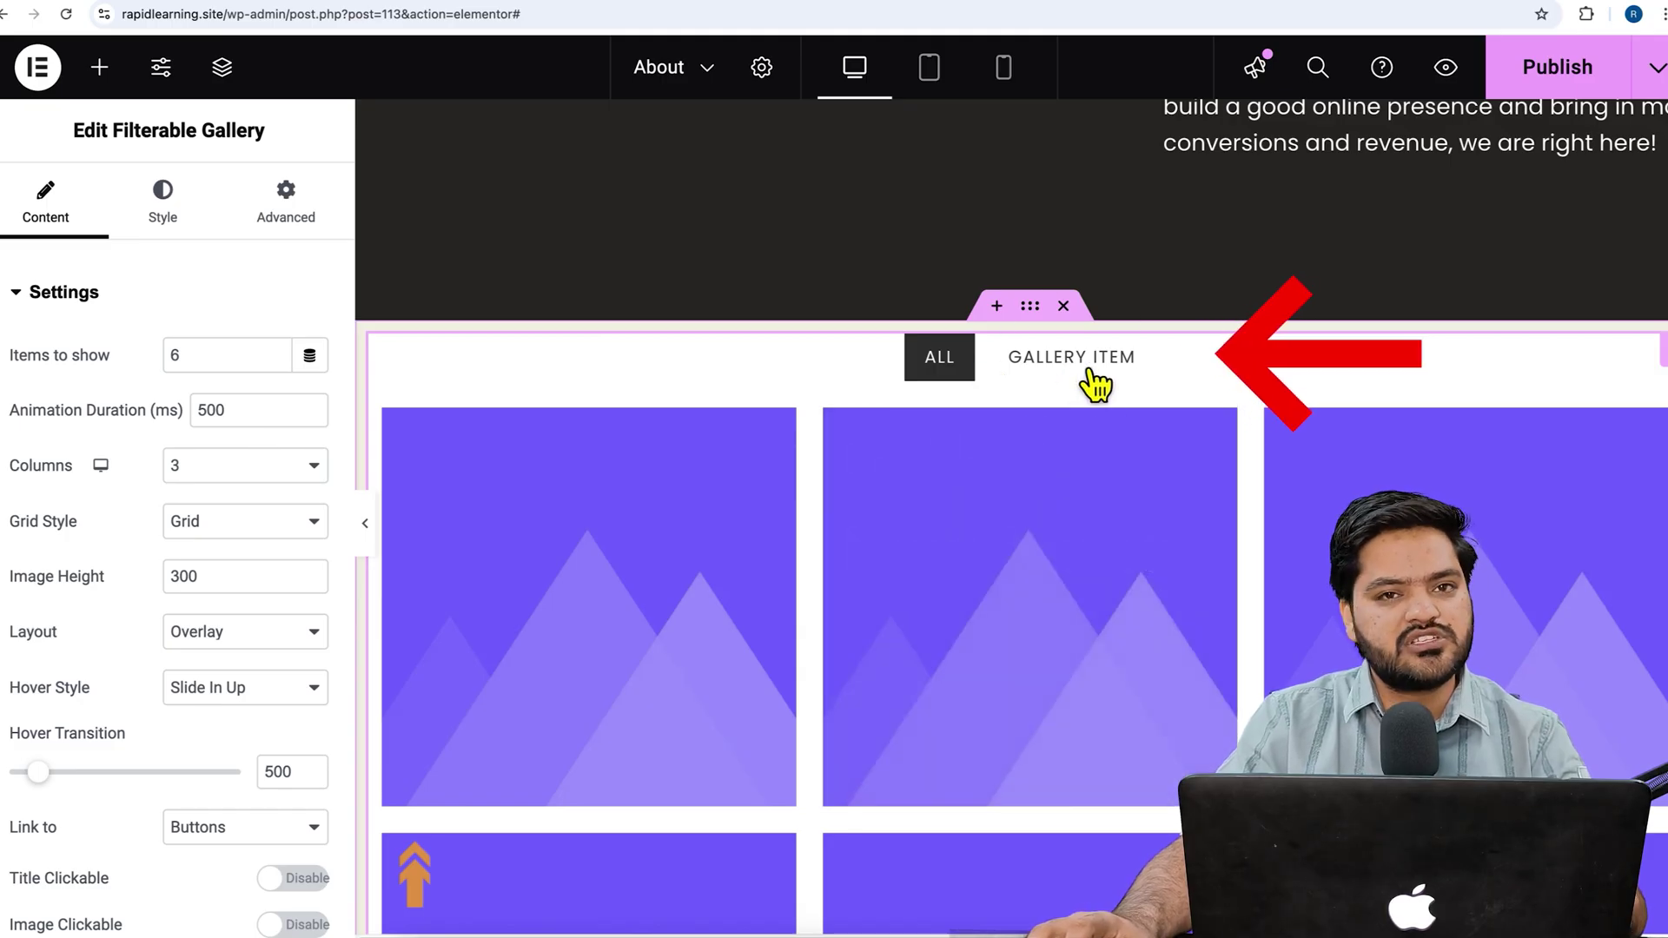
mouse_move(656, 598)
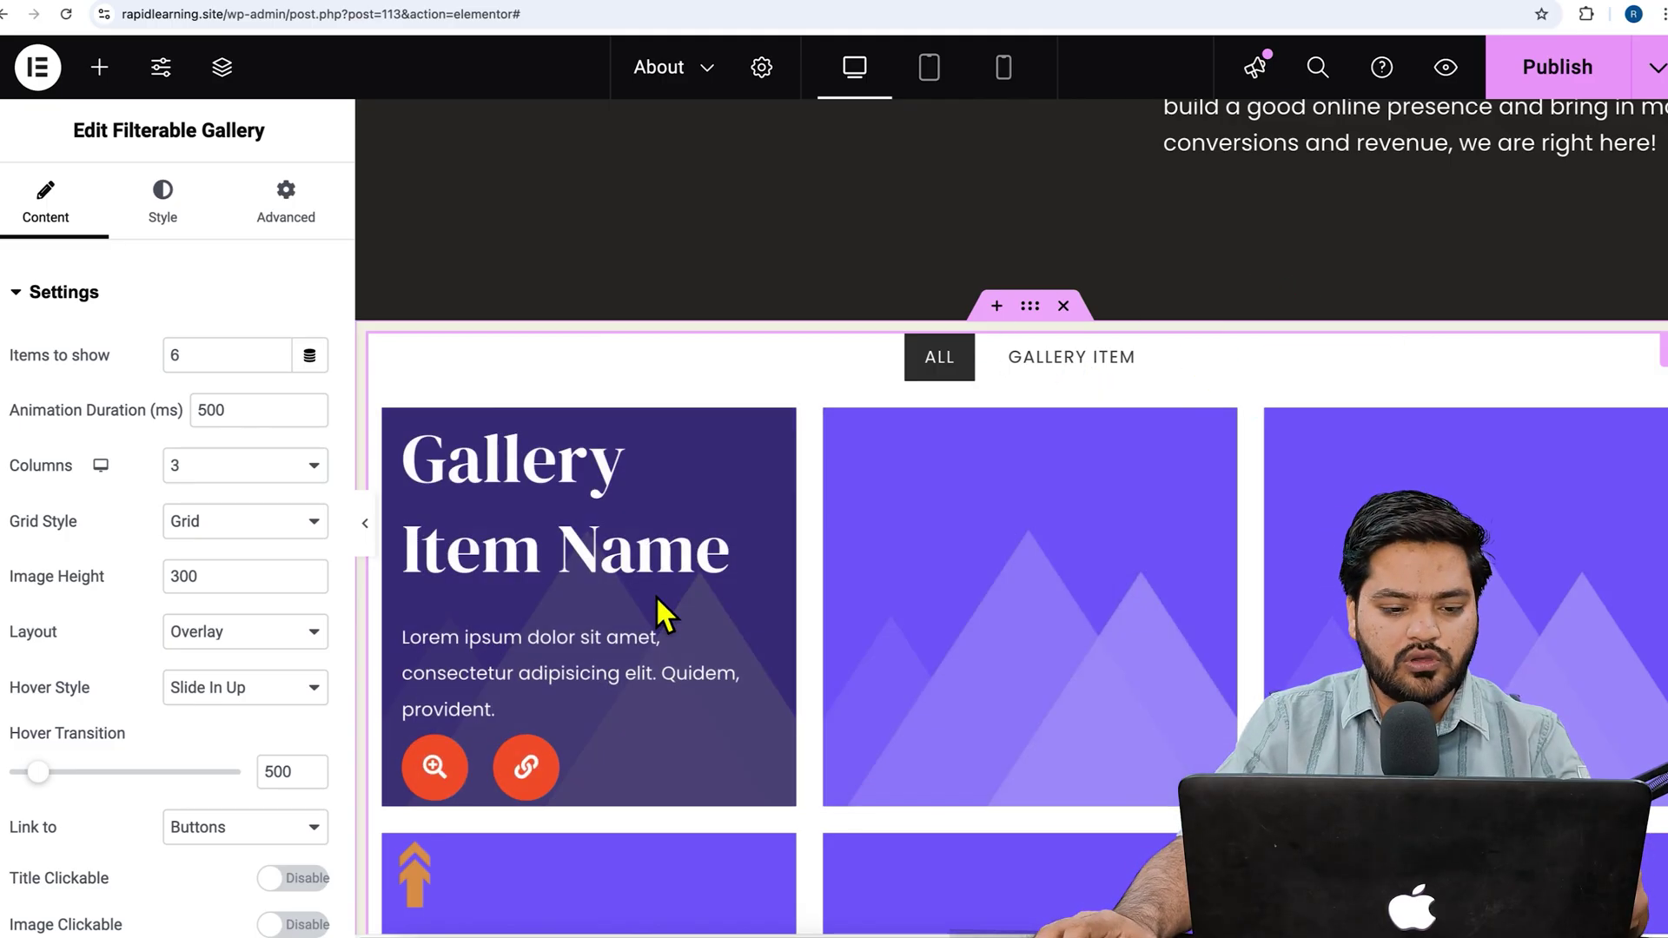
scroll(656, 597, "down", 1)
scroll(655, 596, "down", 3)
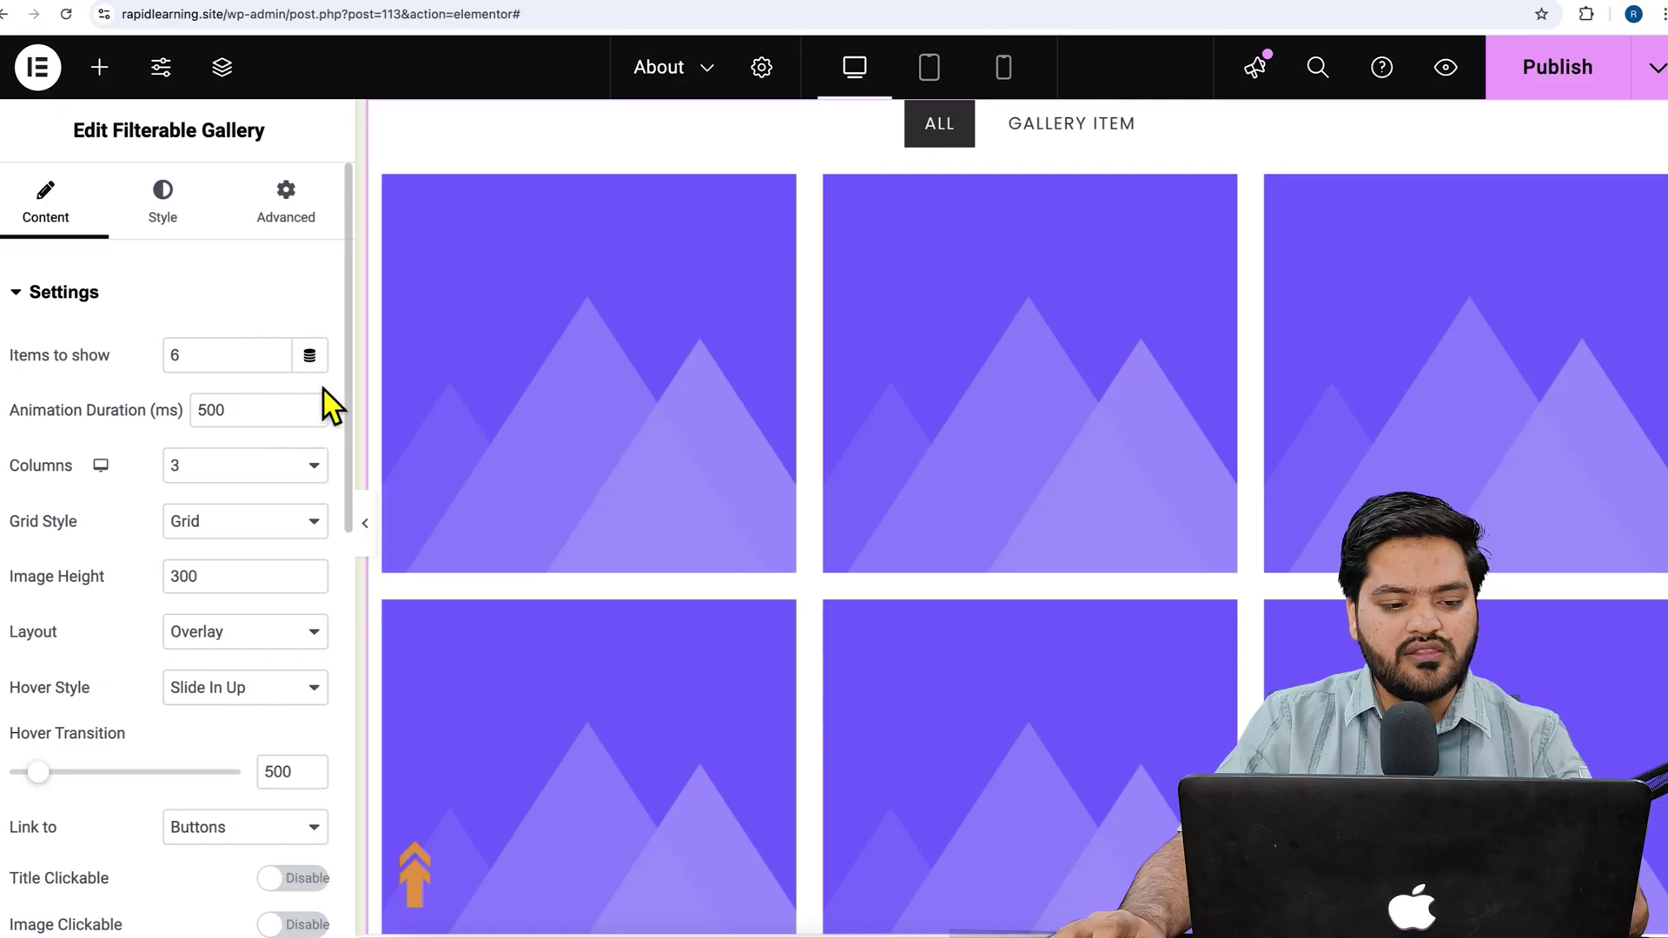
left_click(312, 359)
left_click_drag(220, 361, 133, 356)
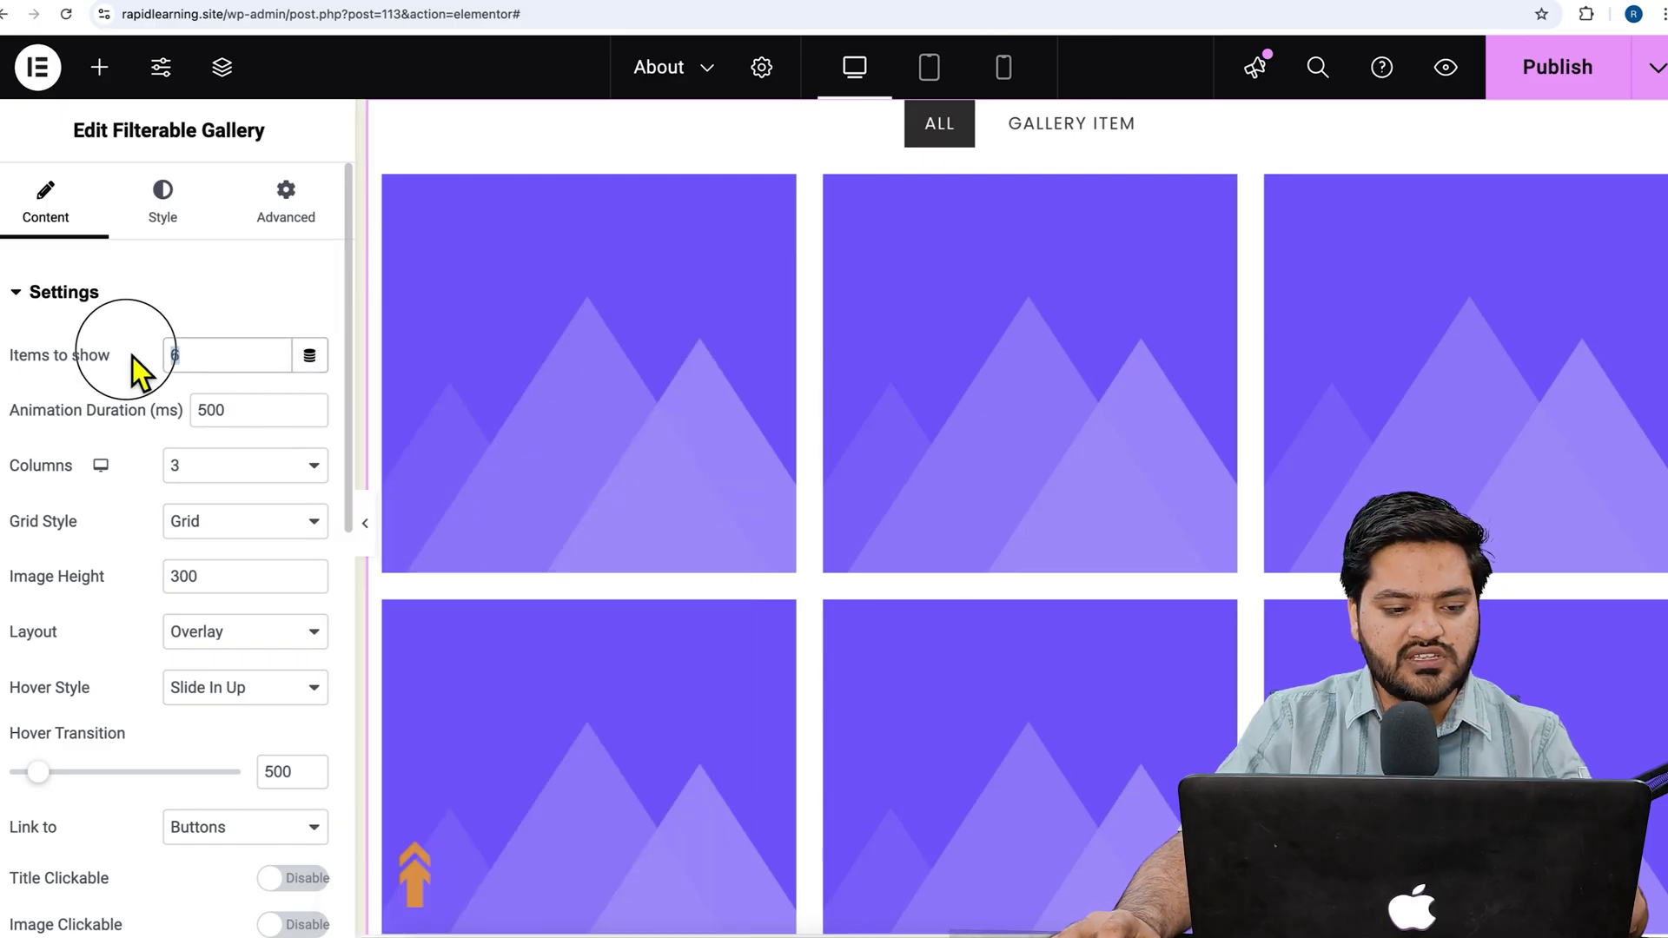
type("9")
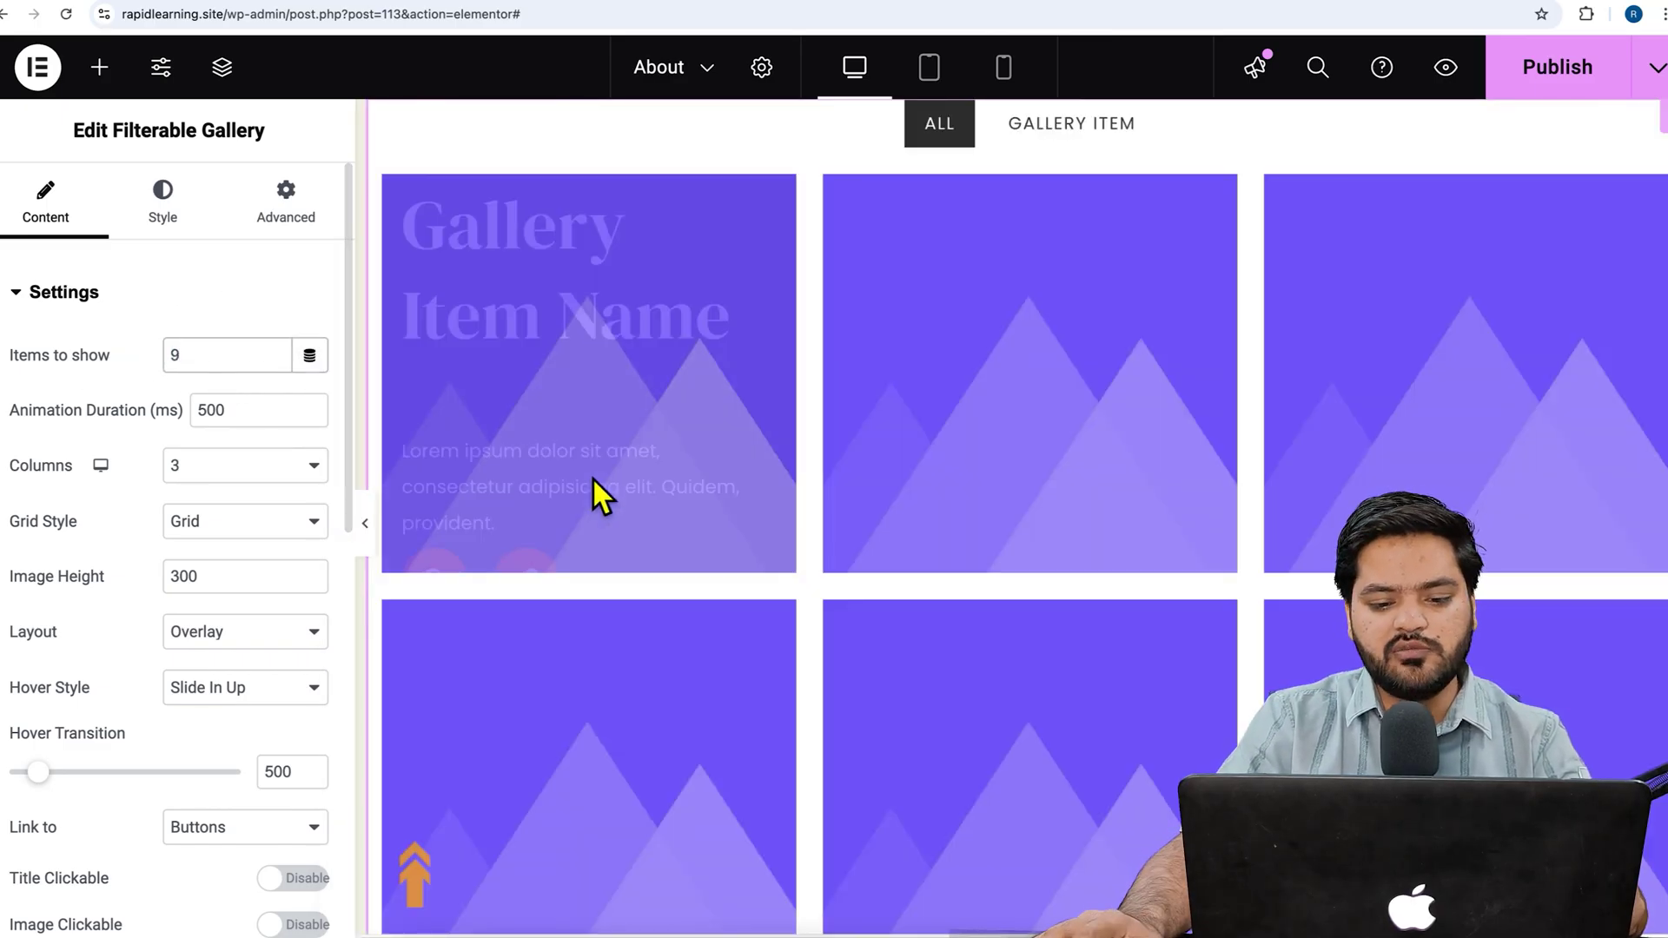
scroll(593, 477, "down", 10)
left_click(241, 304)
left_click(241, 304)
scroll(574, 517, "up", 5)
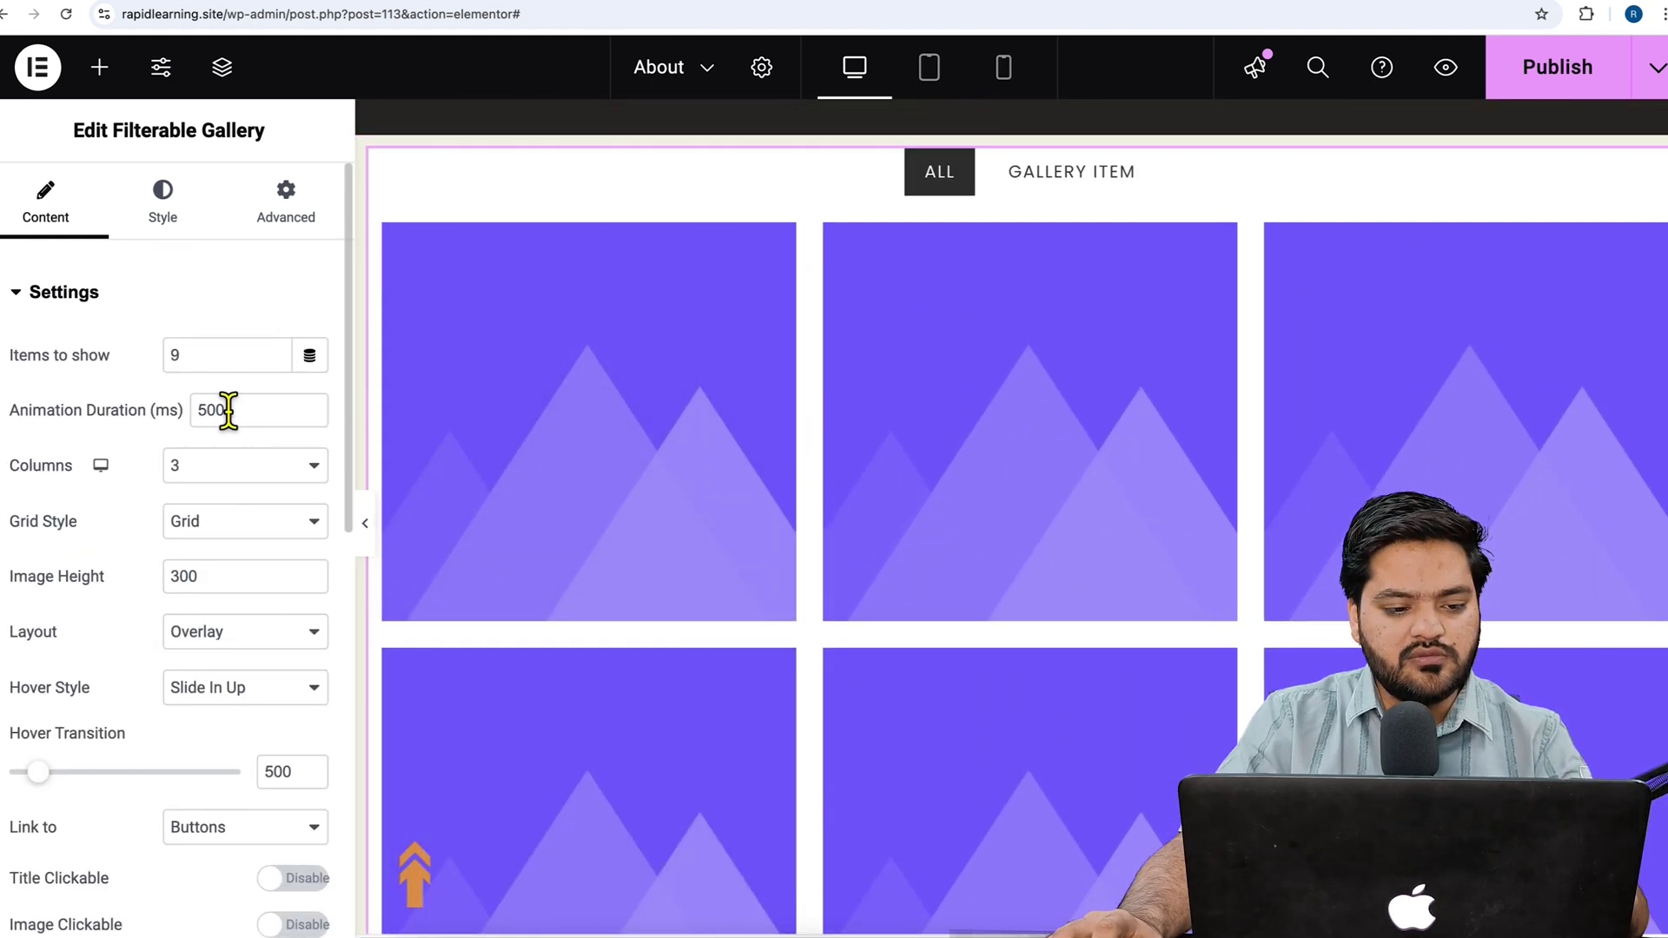
Step: Lay the gallery out in 4 columns with the regular Grid style, not Masonry
left_click(246, 493)
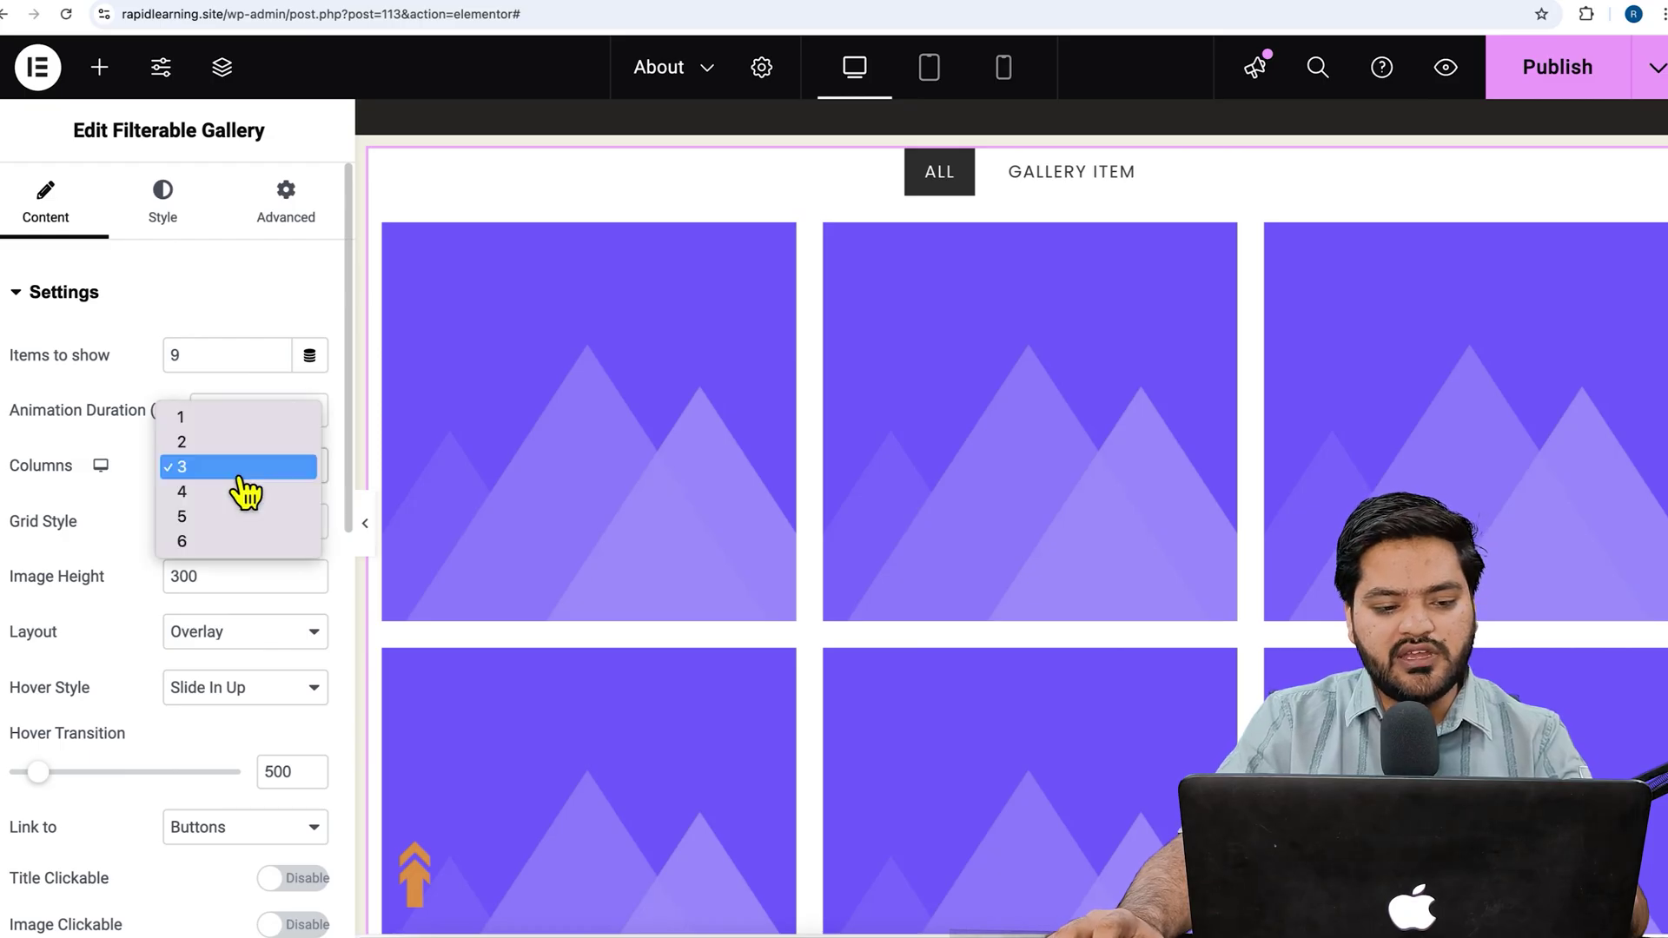
left_click(243, 491)
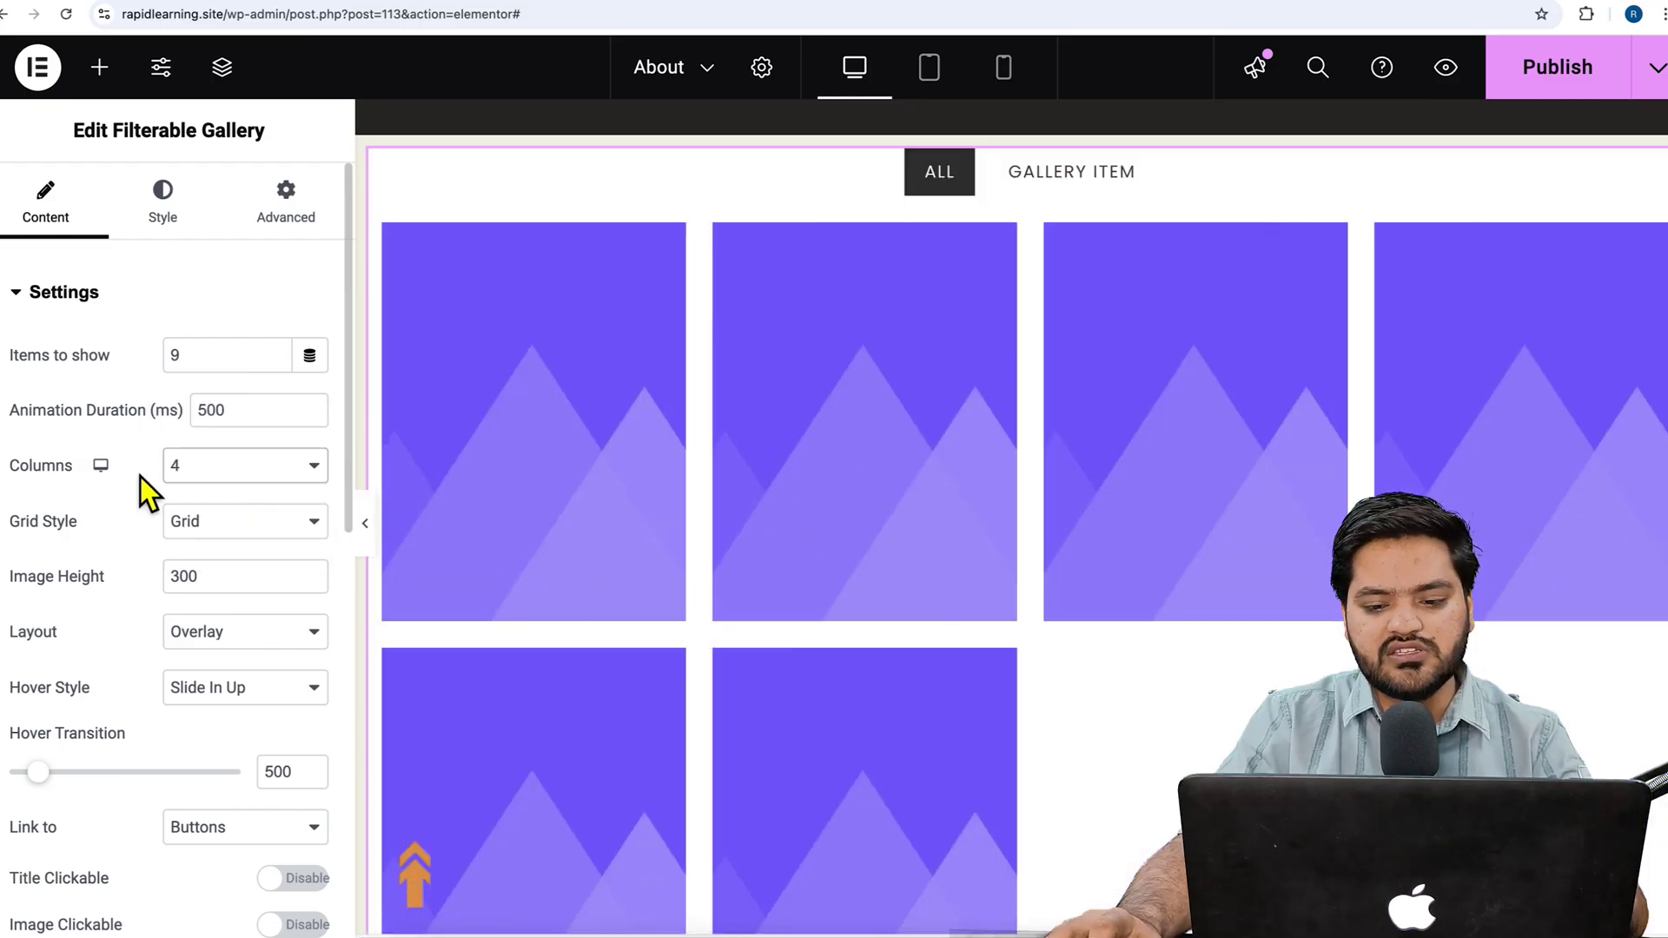
left_click(272, 497)
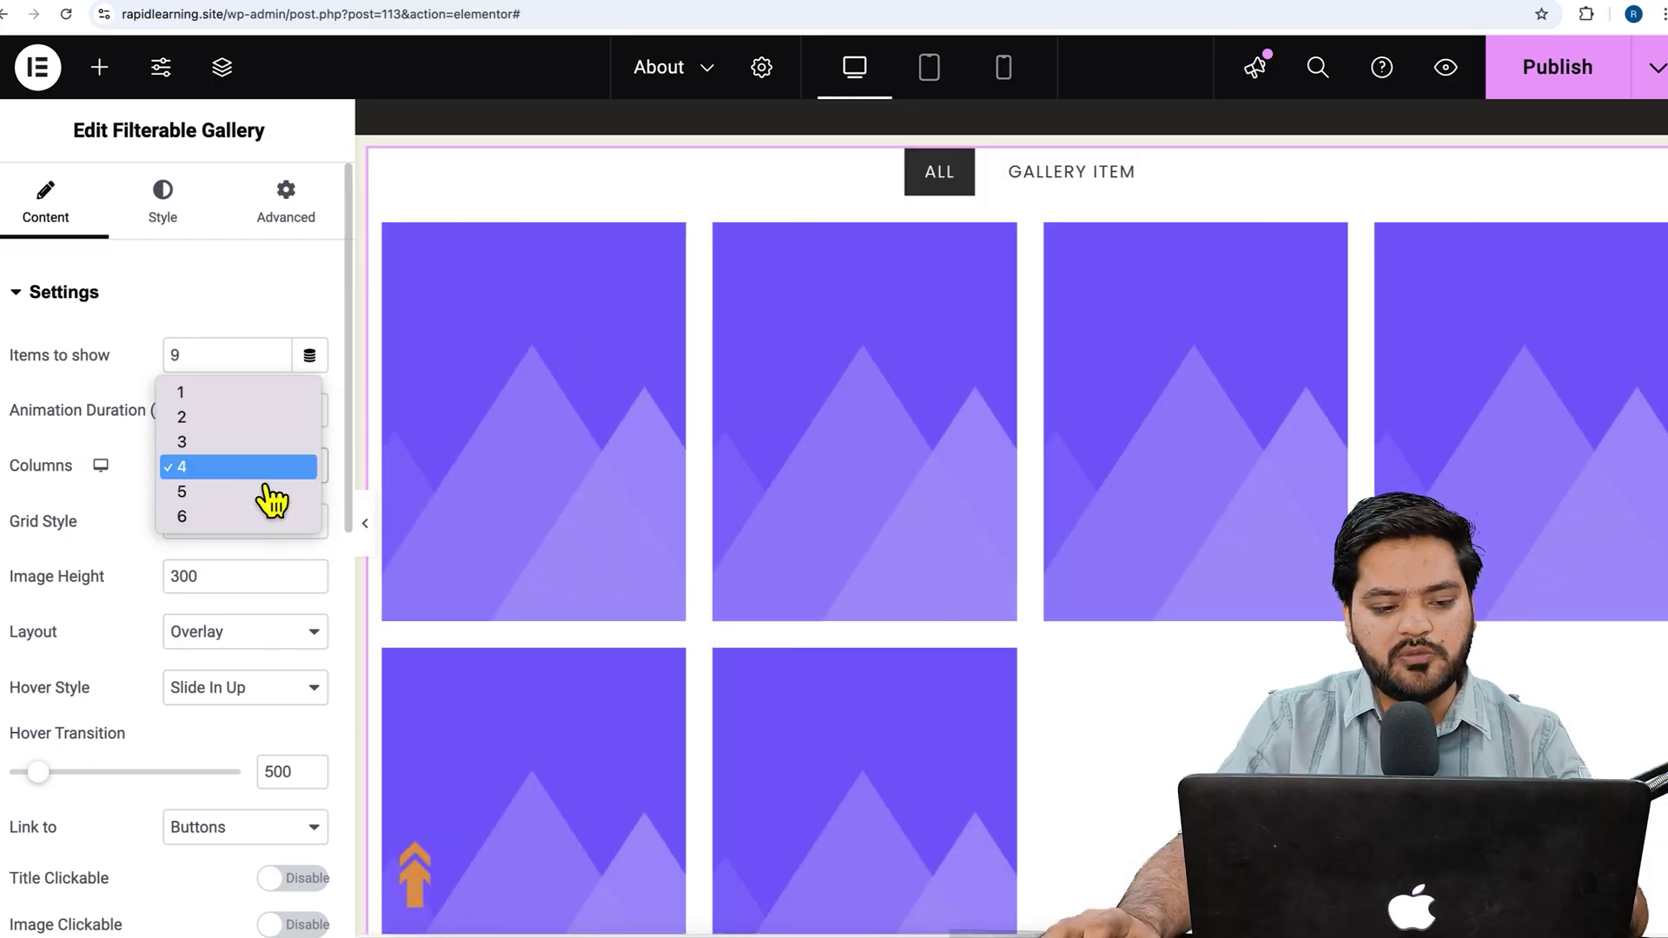
left_click(265, 415)
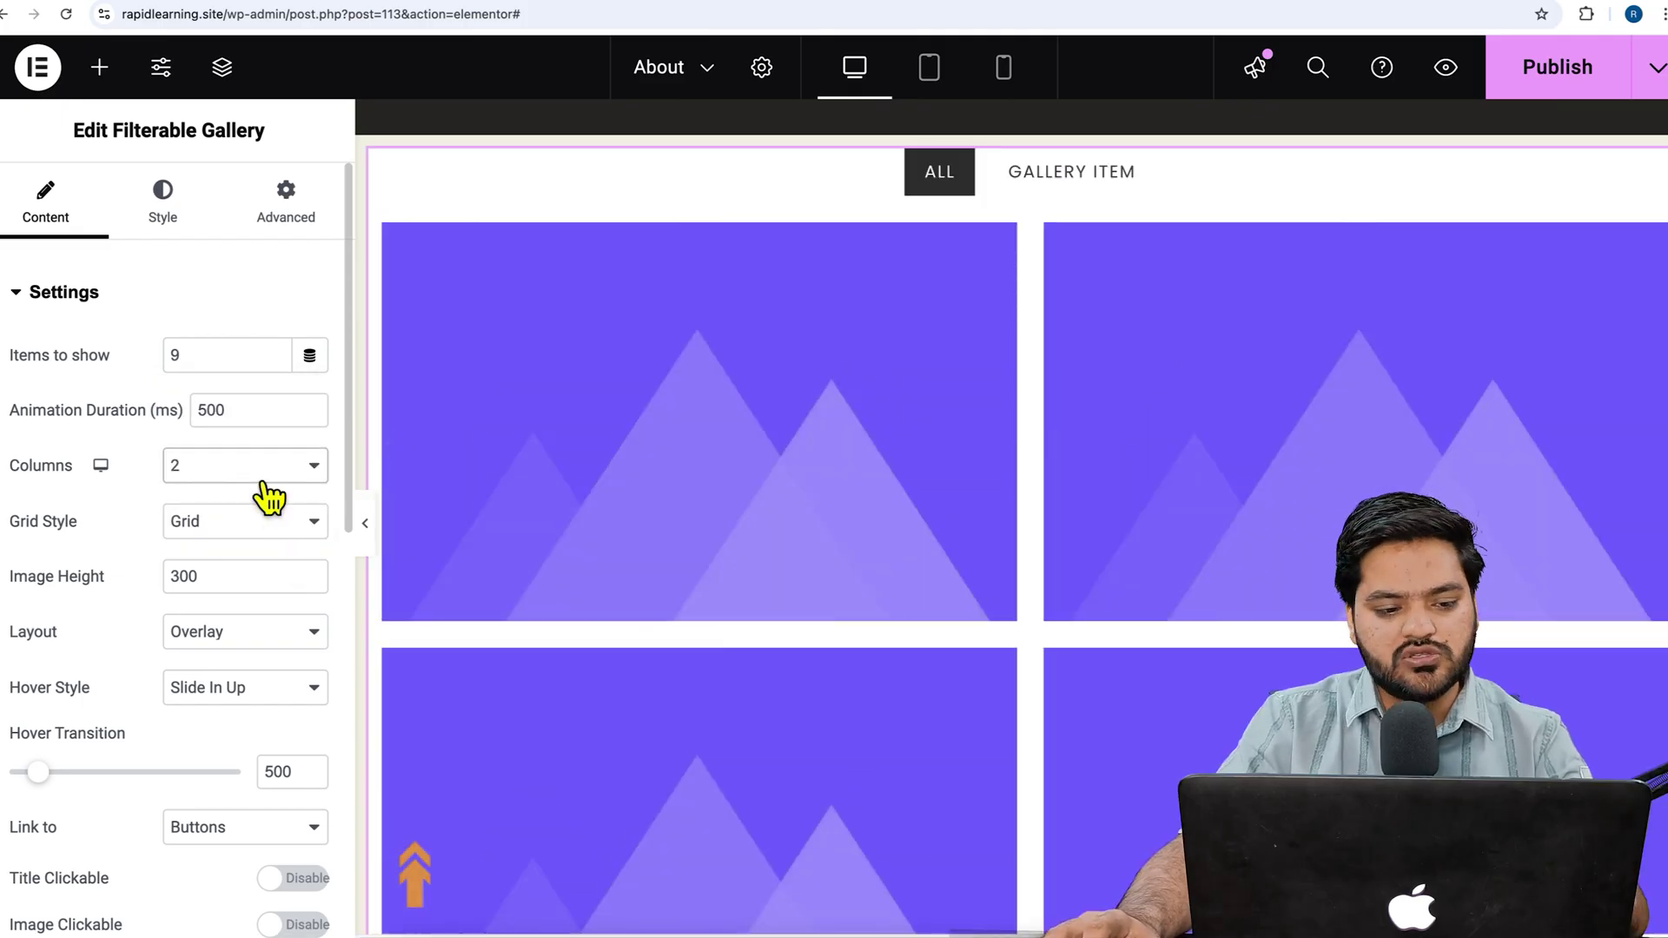
left_click(252, 476)
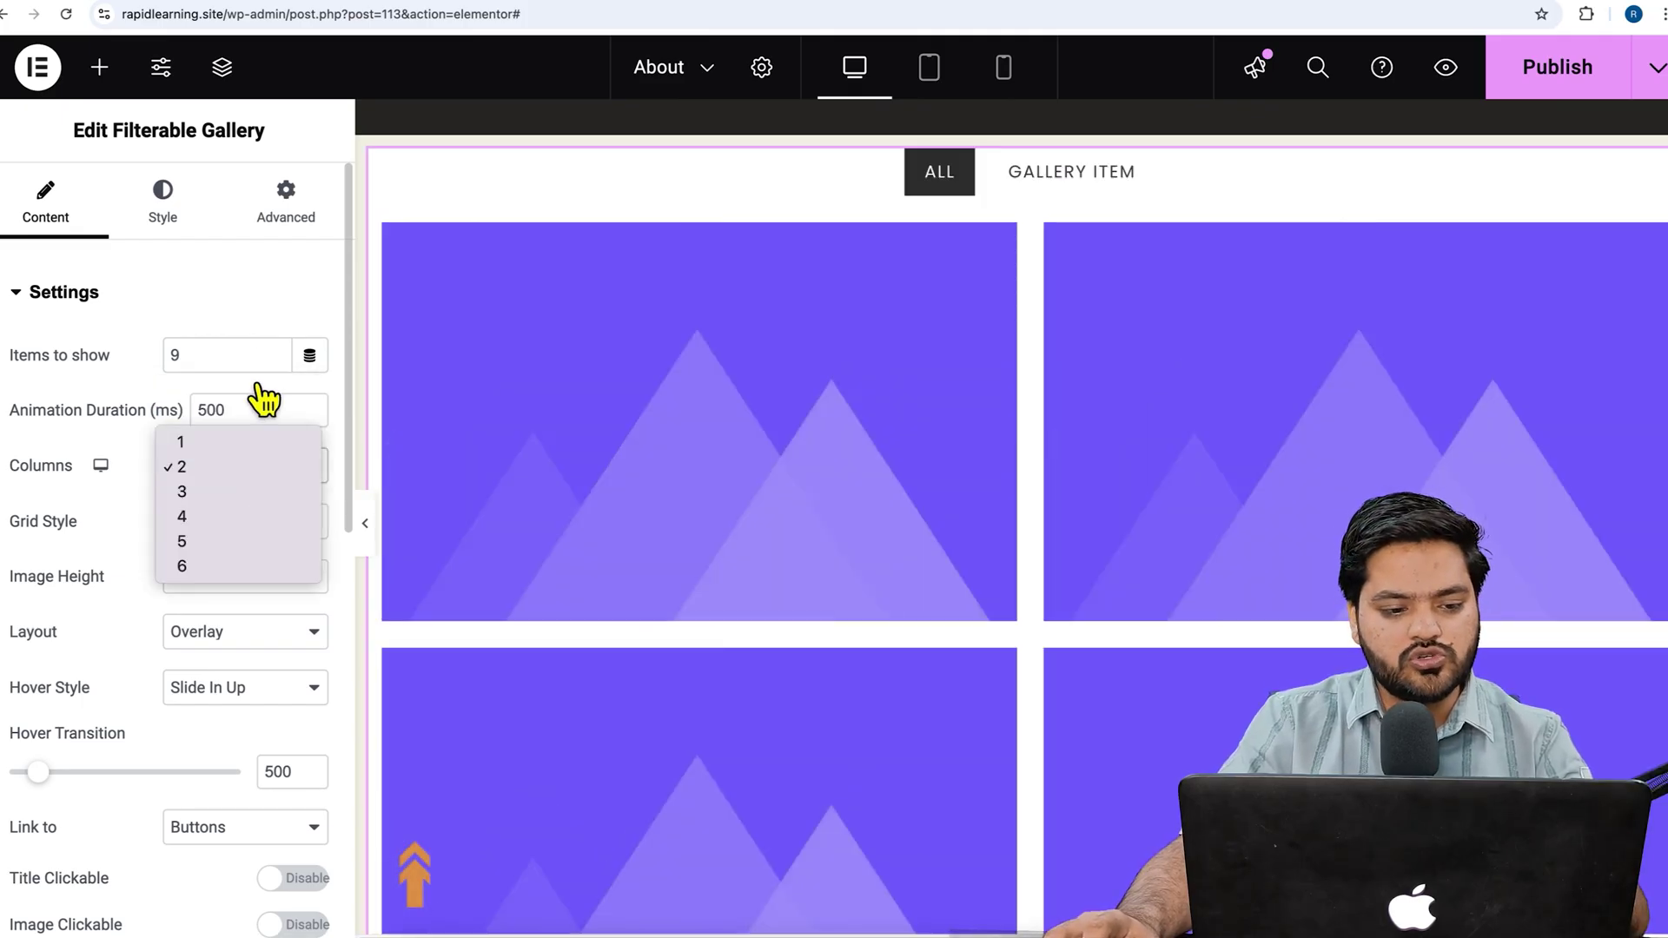
left_click(250, 531)
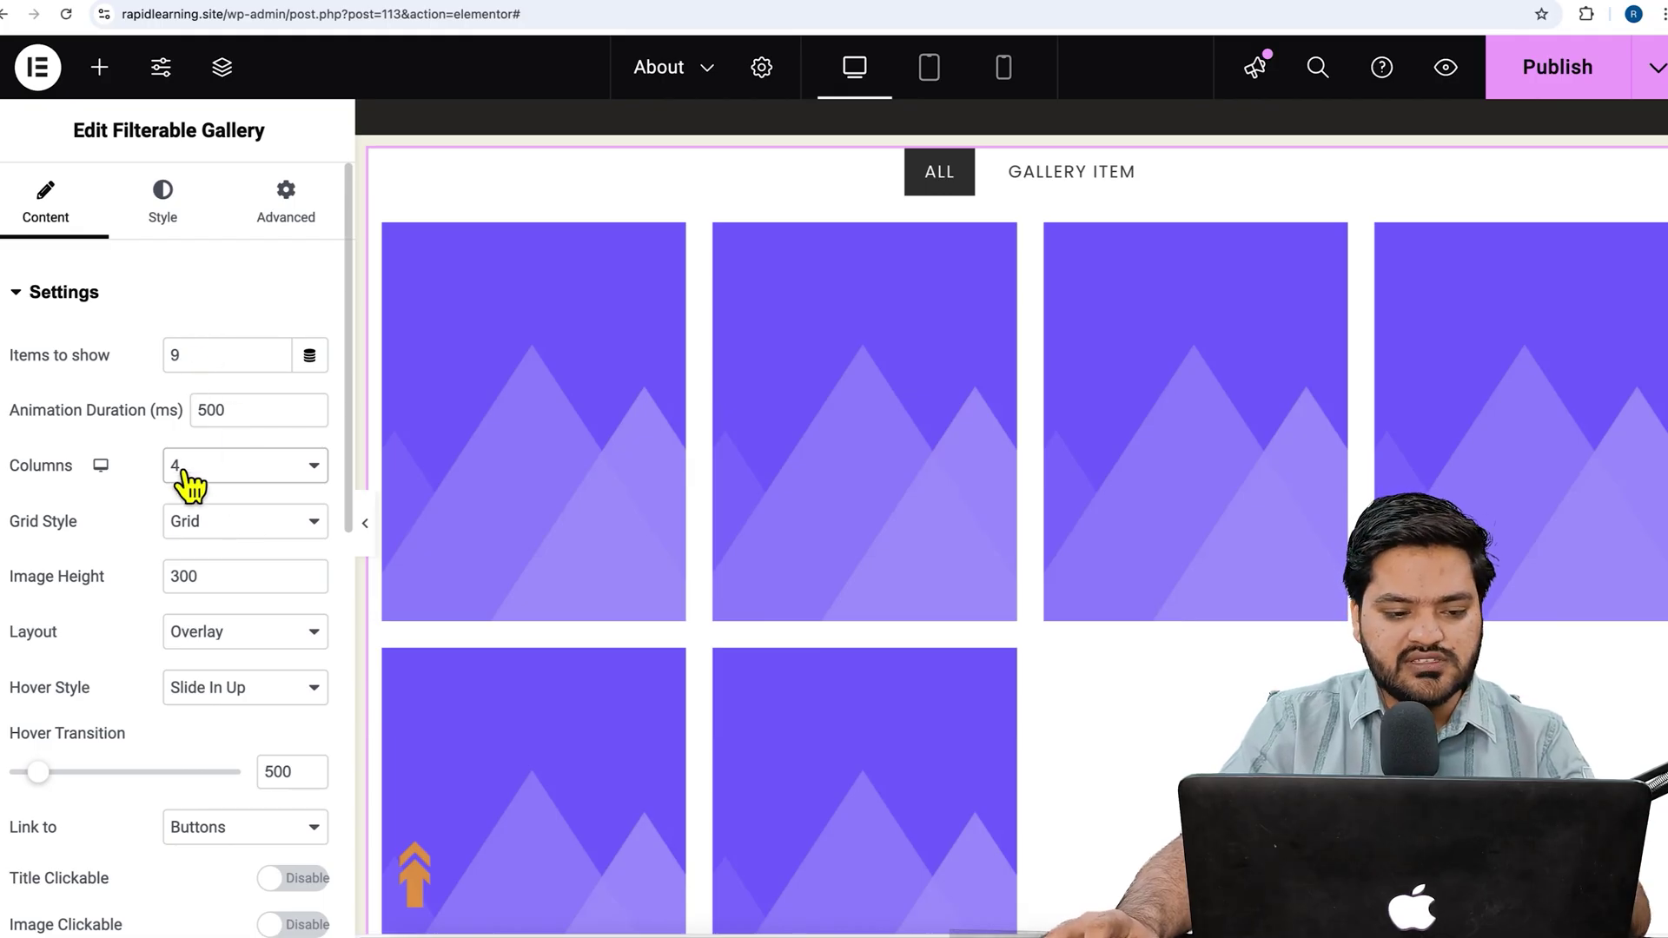
scroll(174, 543, "down", 1)
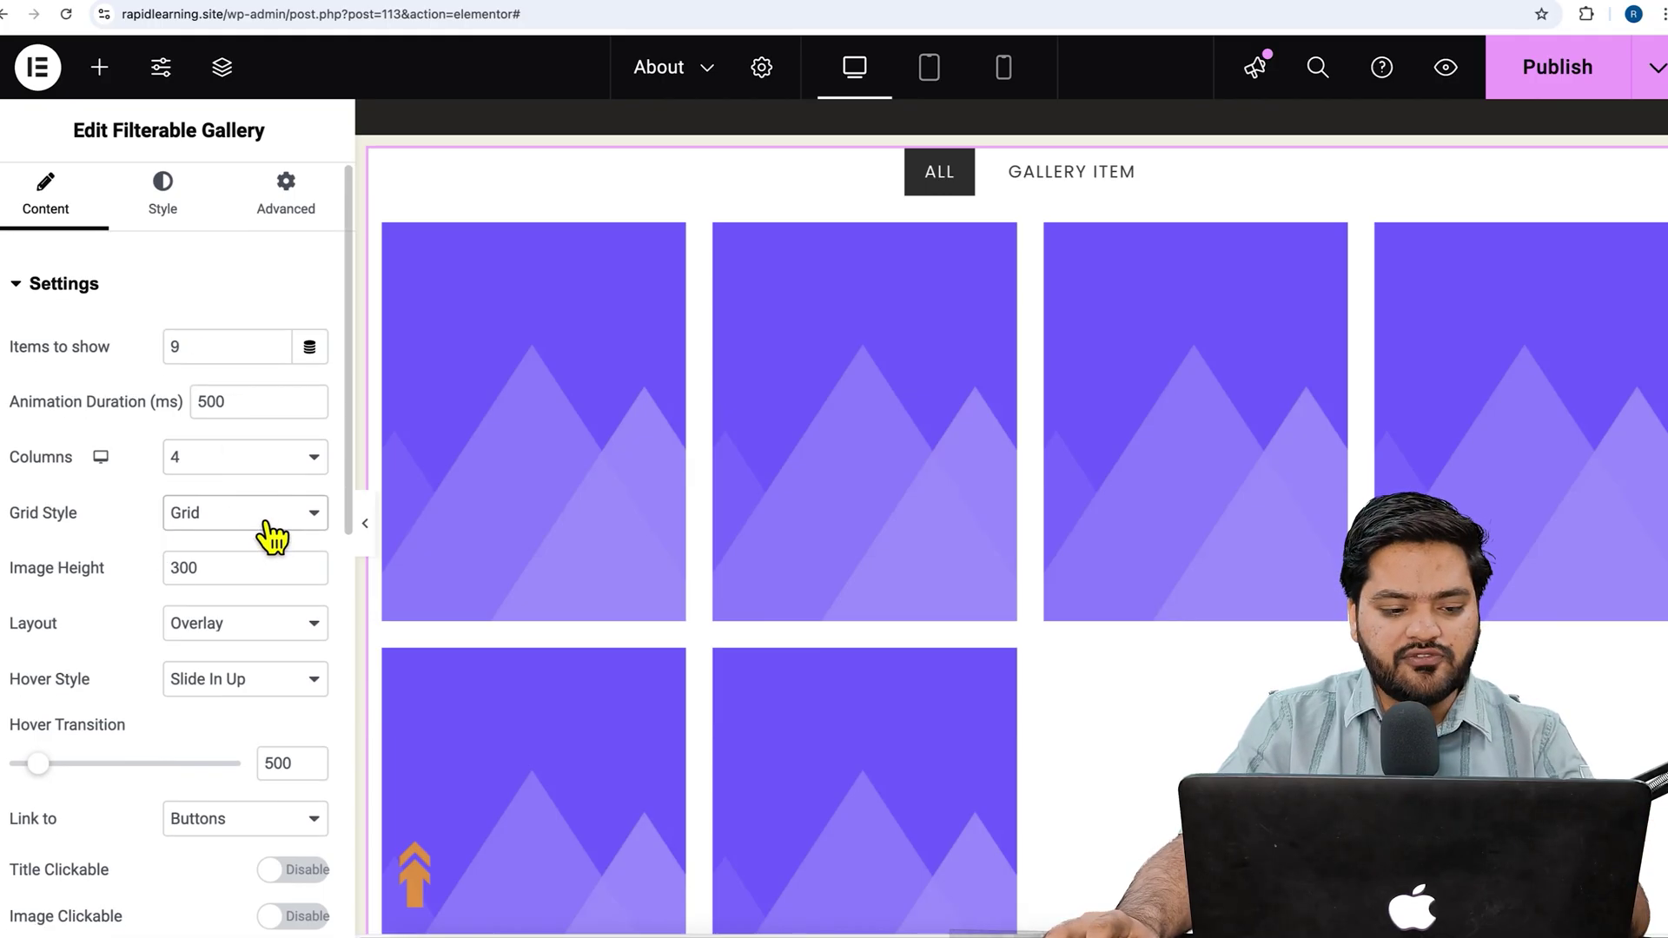
left_click(271, 525)
left_click(265, 541)
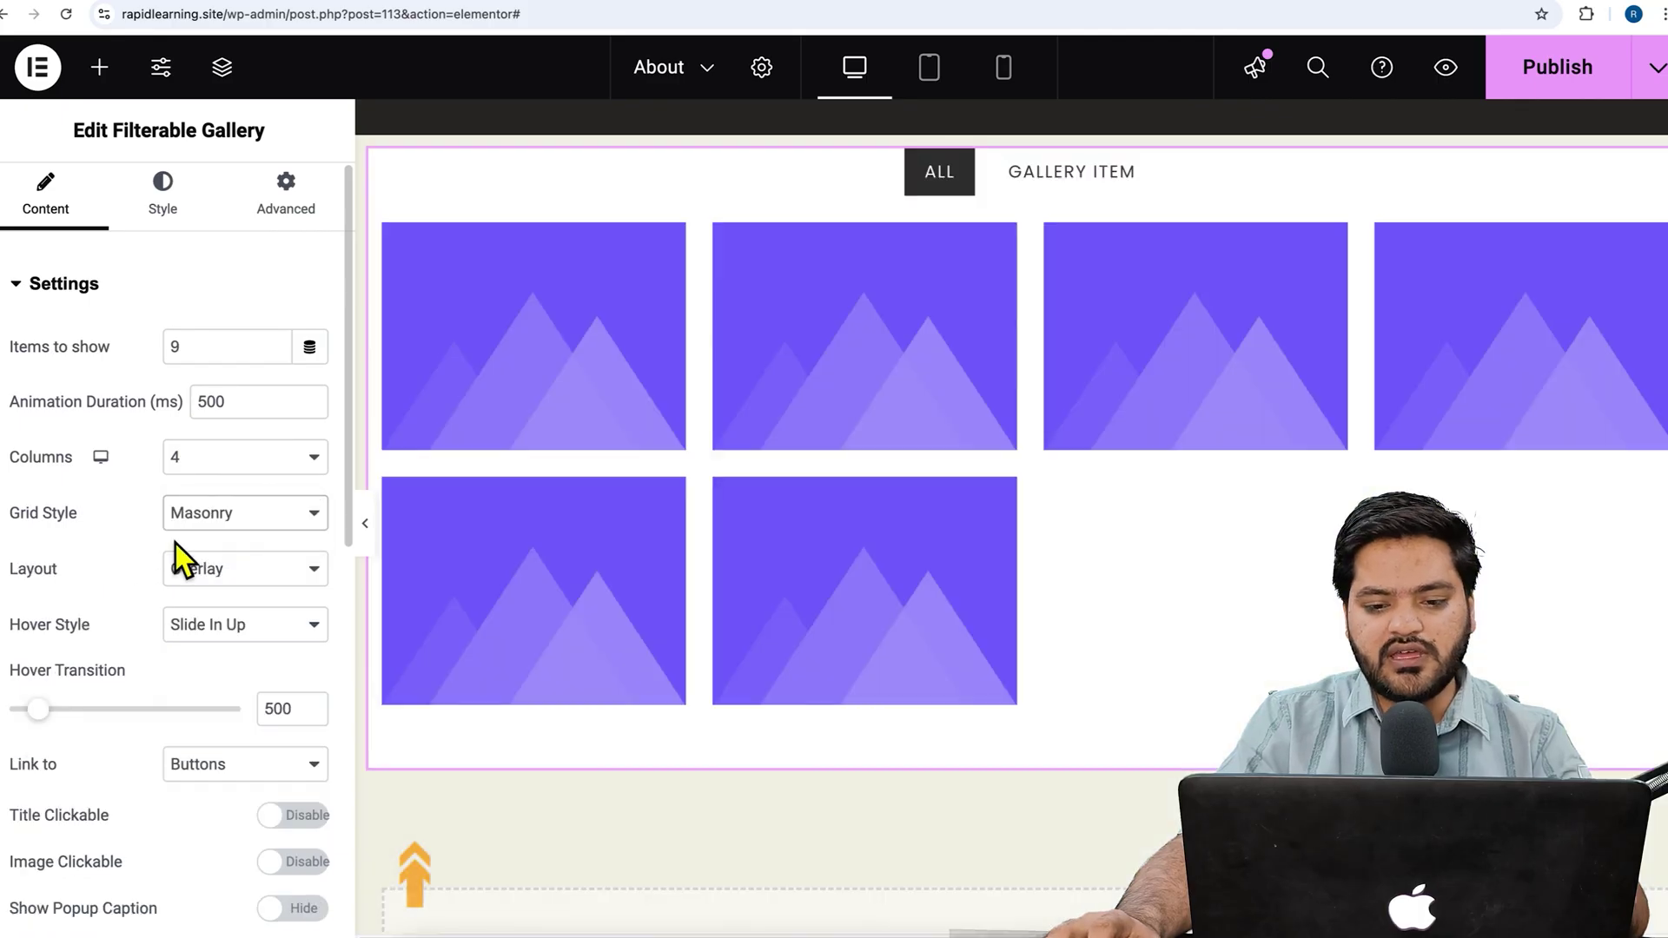
left_click(278, 530)
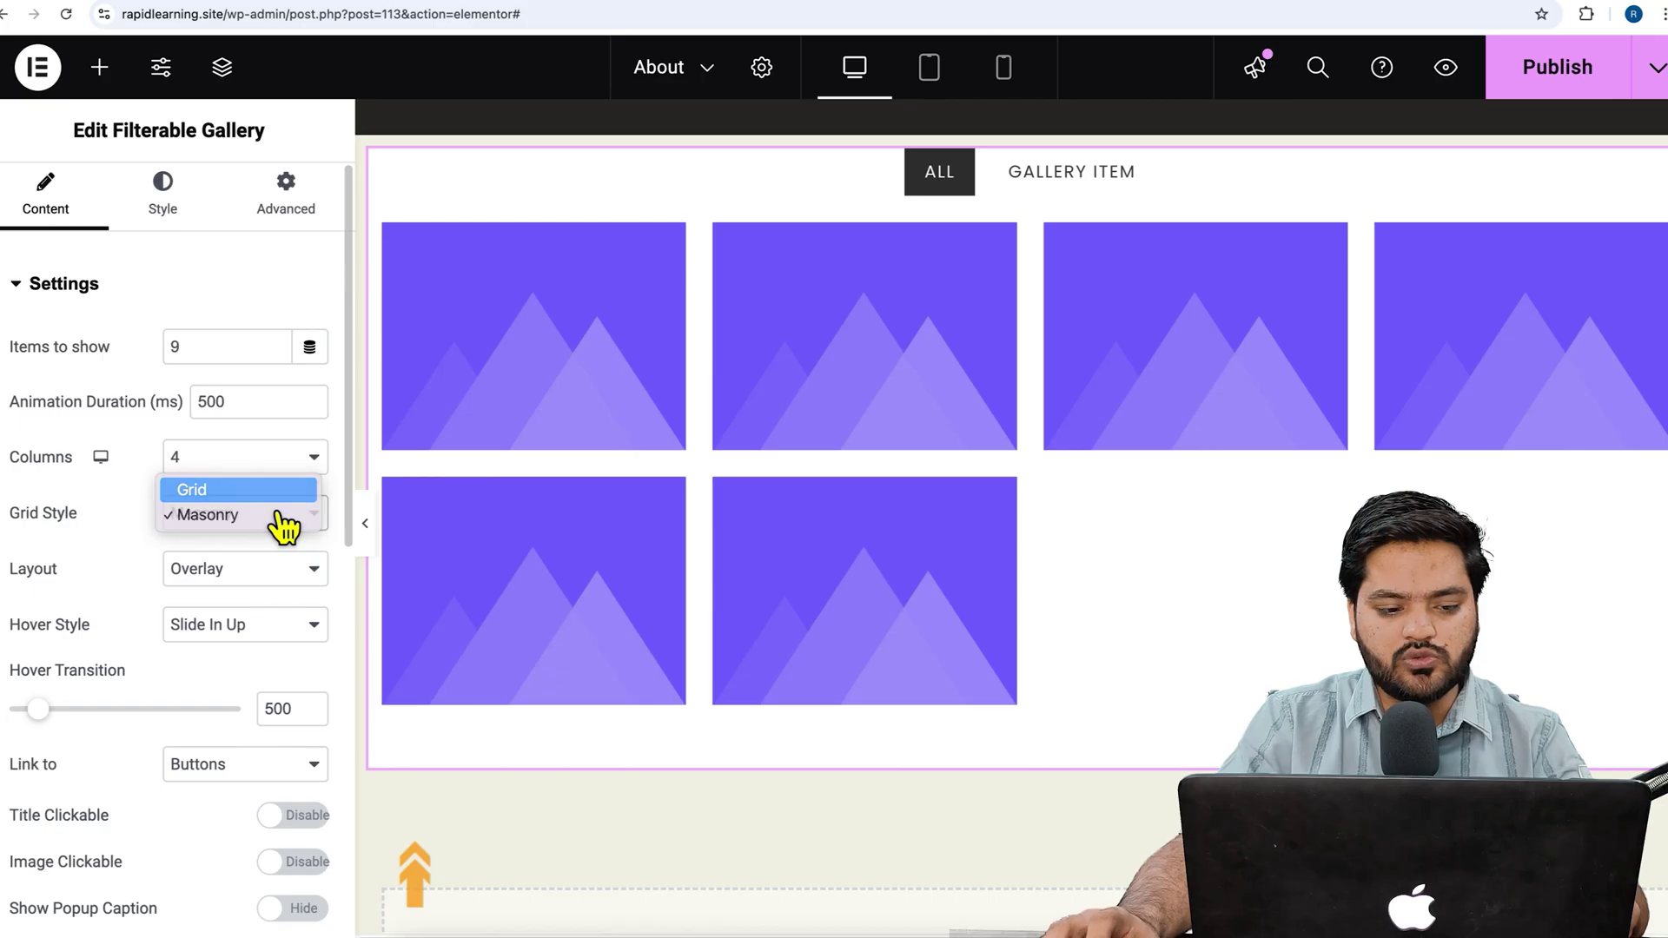
left_click(228, 490)
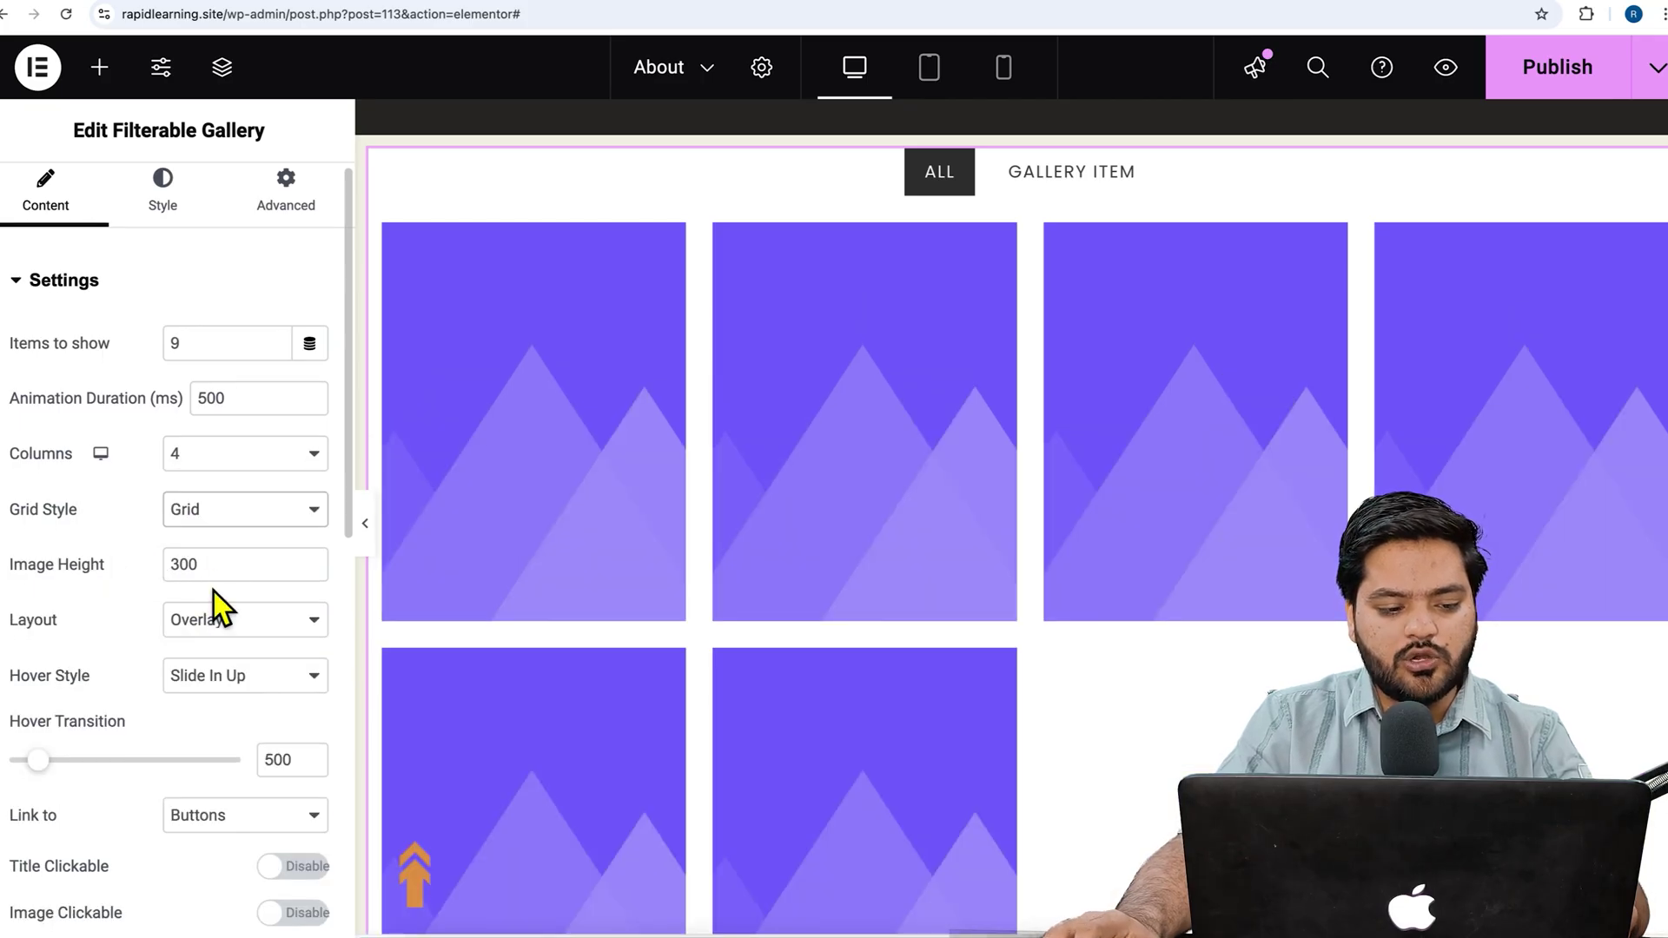
Step: Give the gallery items the Card layout after comparing Search & Filter and Overlay
scroll(276, 567, "down", 3)
left_click(258, 467)
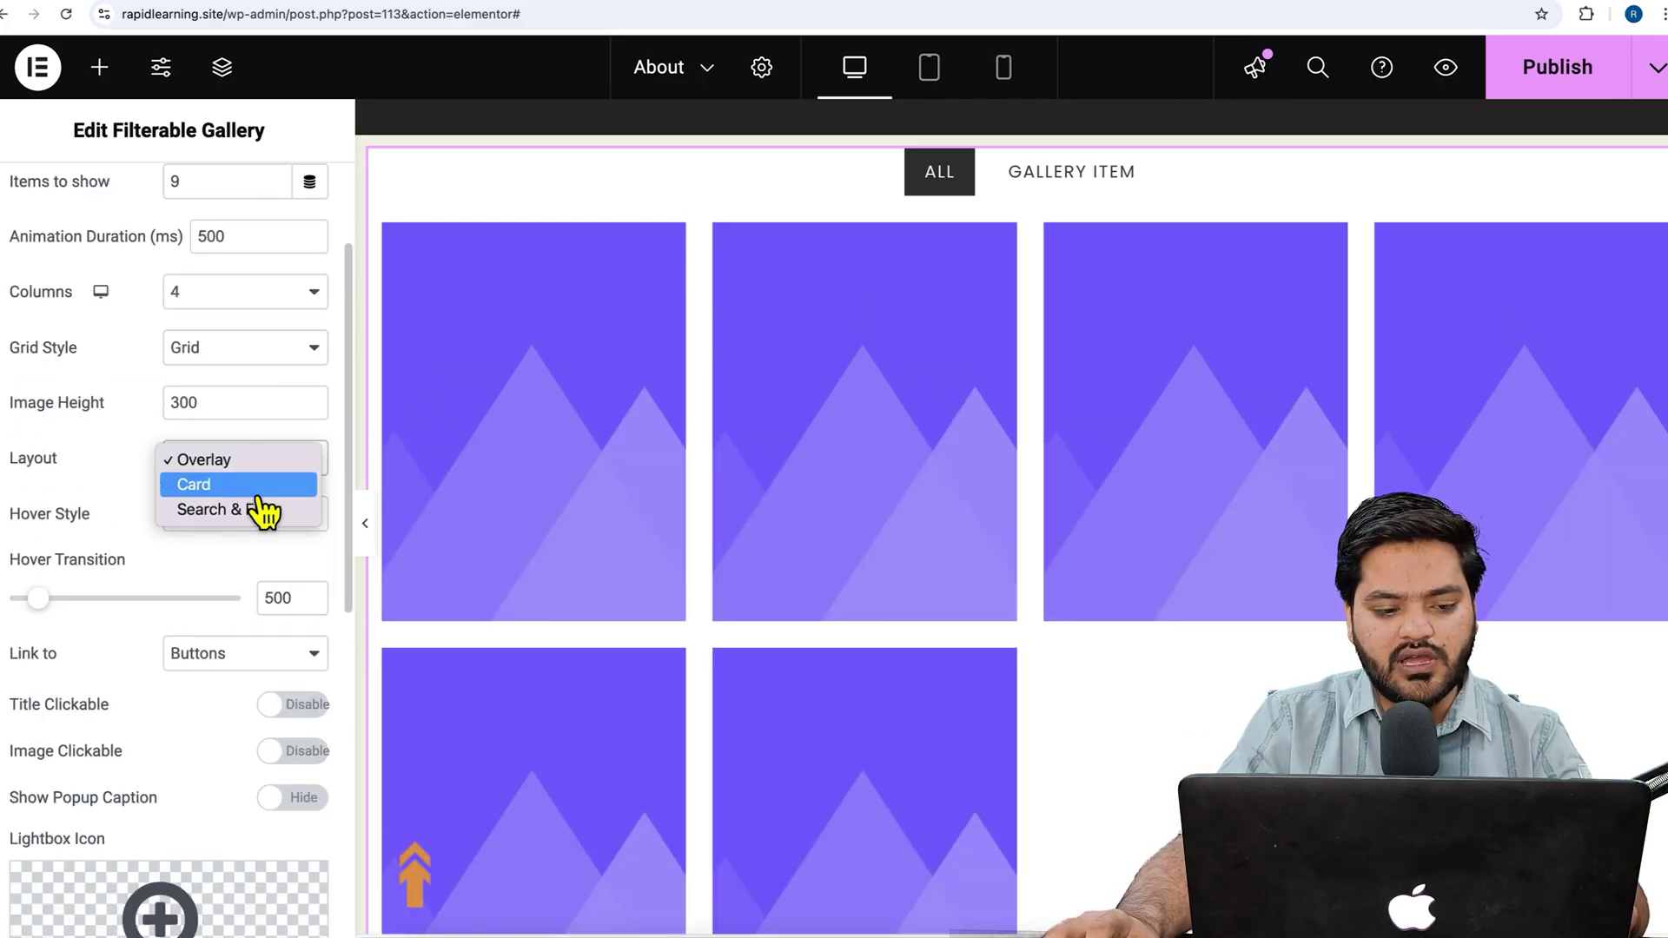
left_click(256, 485)
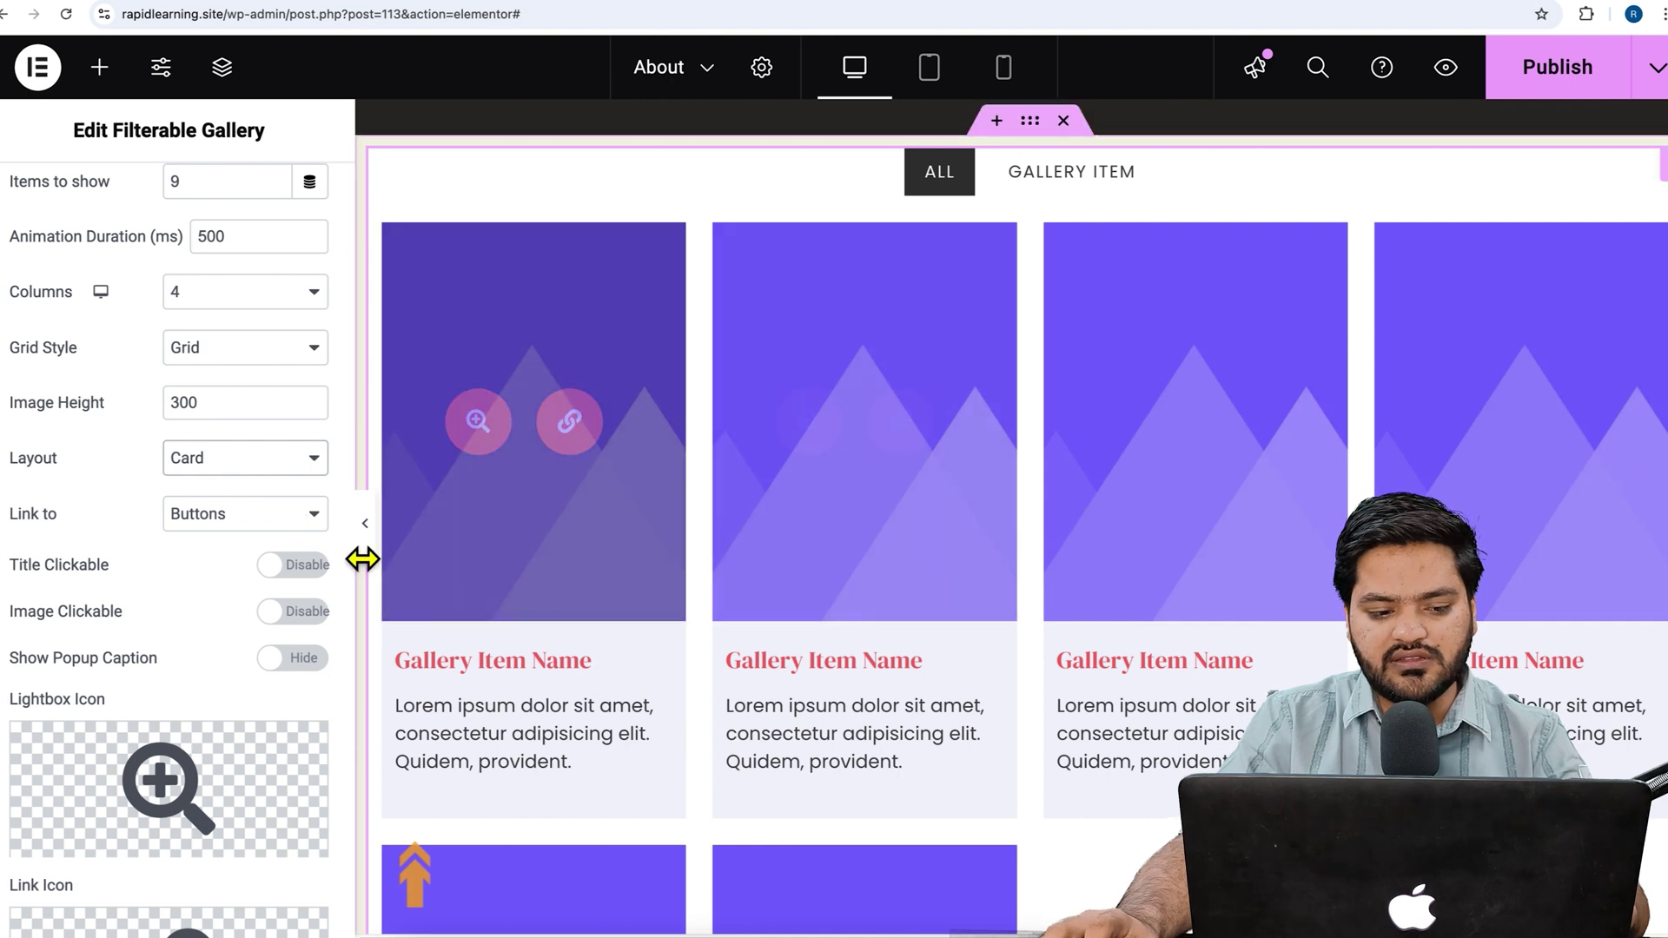
left_click(276, 458)
left_click(261, 492)
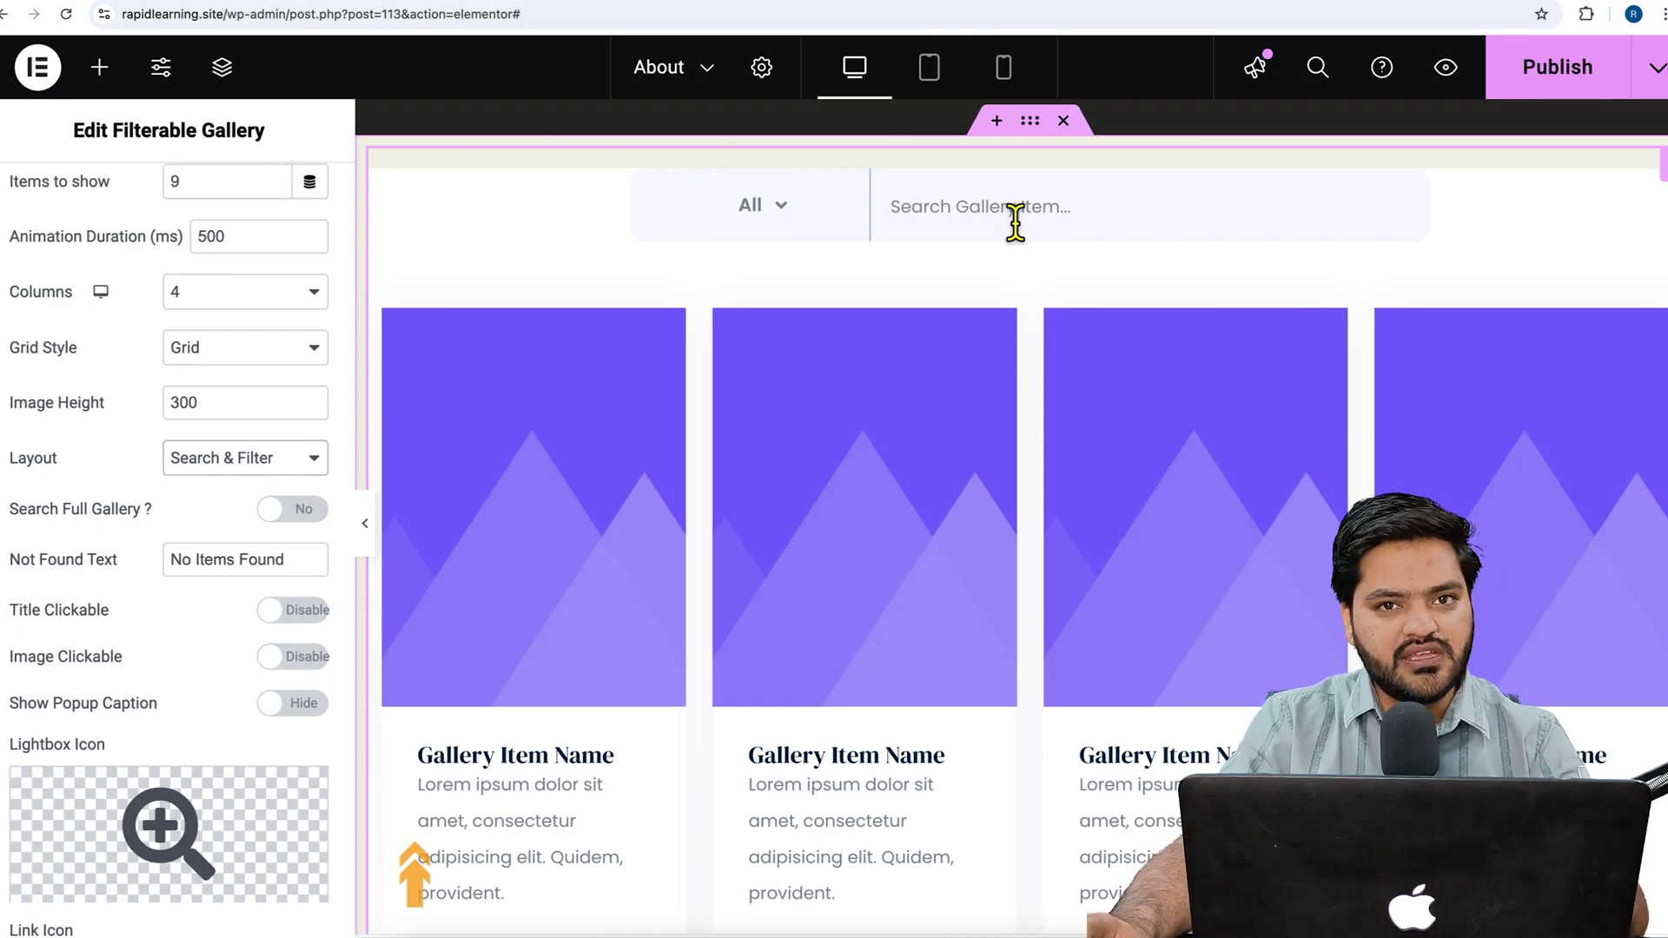
left_click(248, 459)
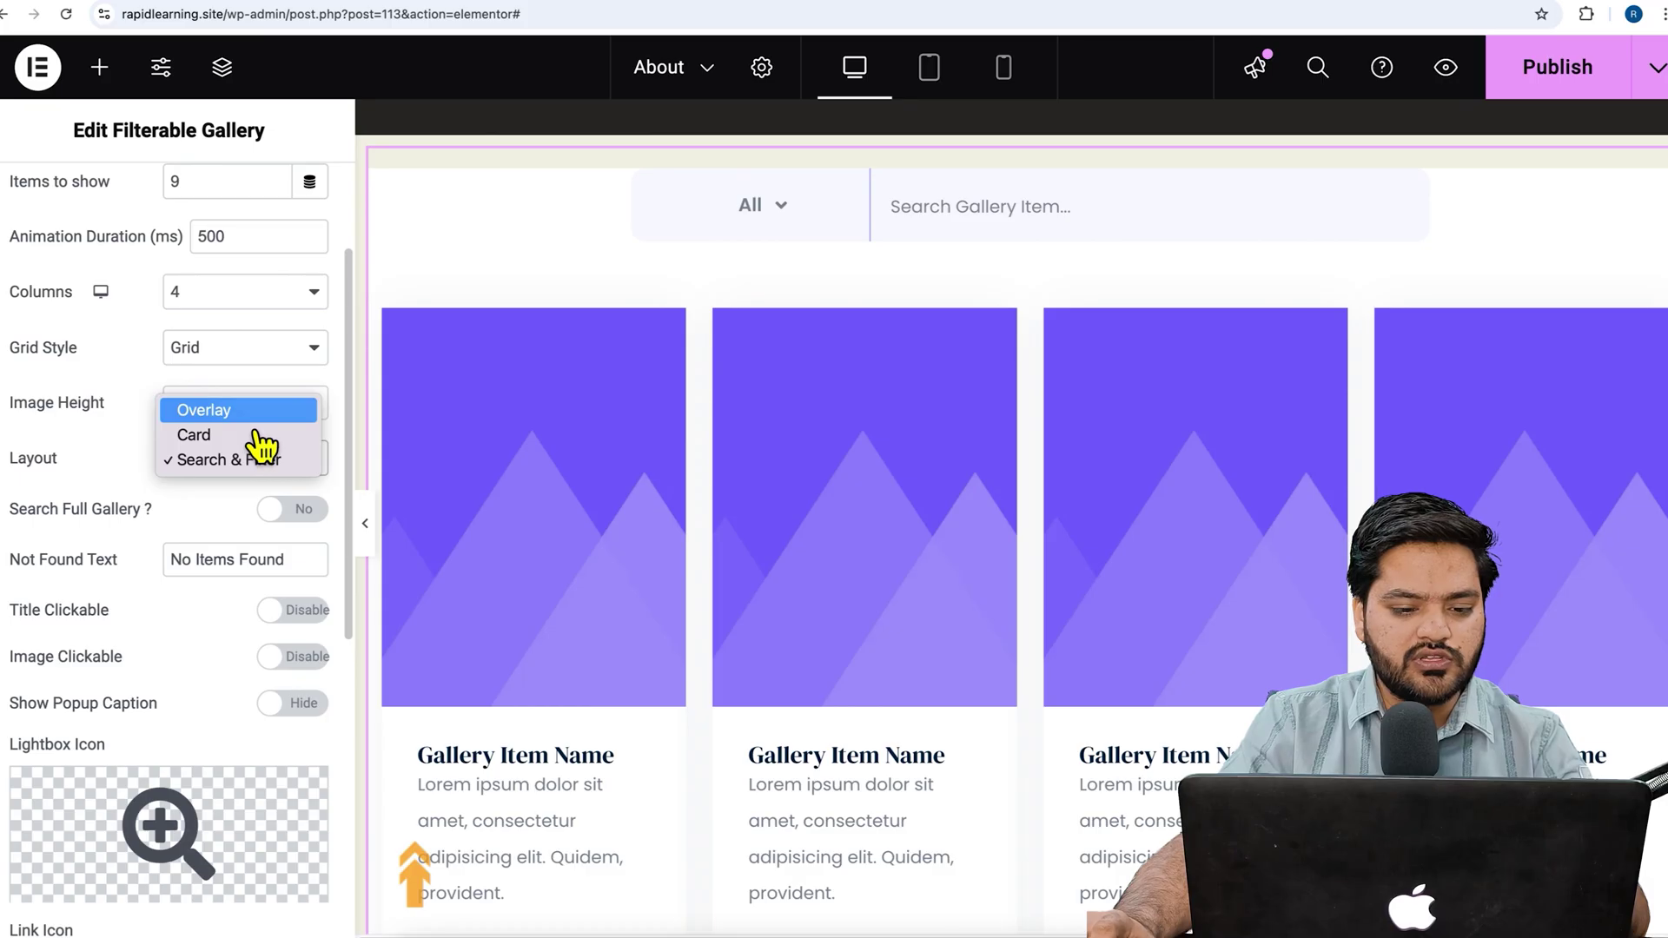
left_click(255, 417)
left_click(246, 489)
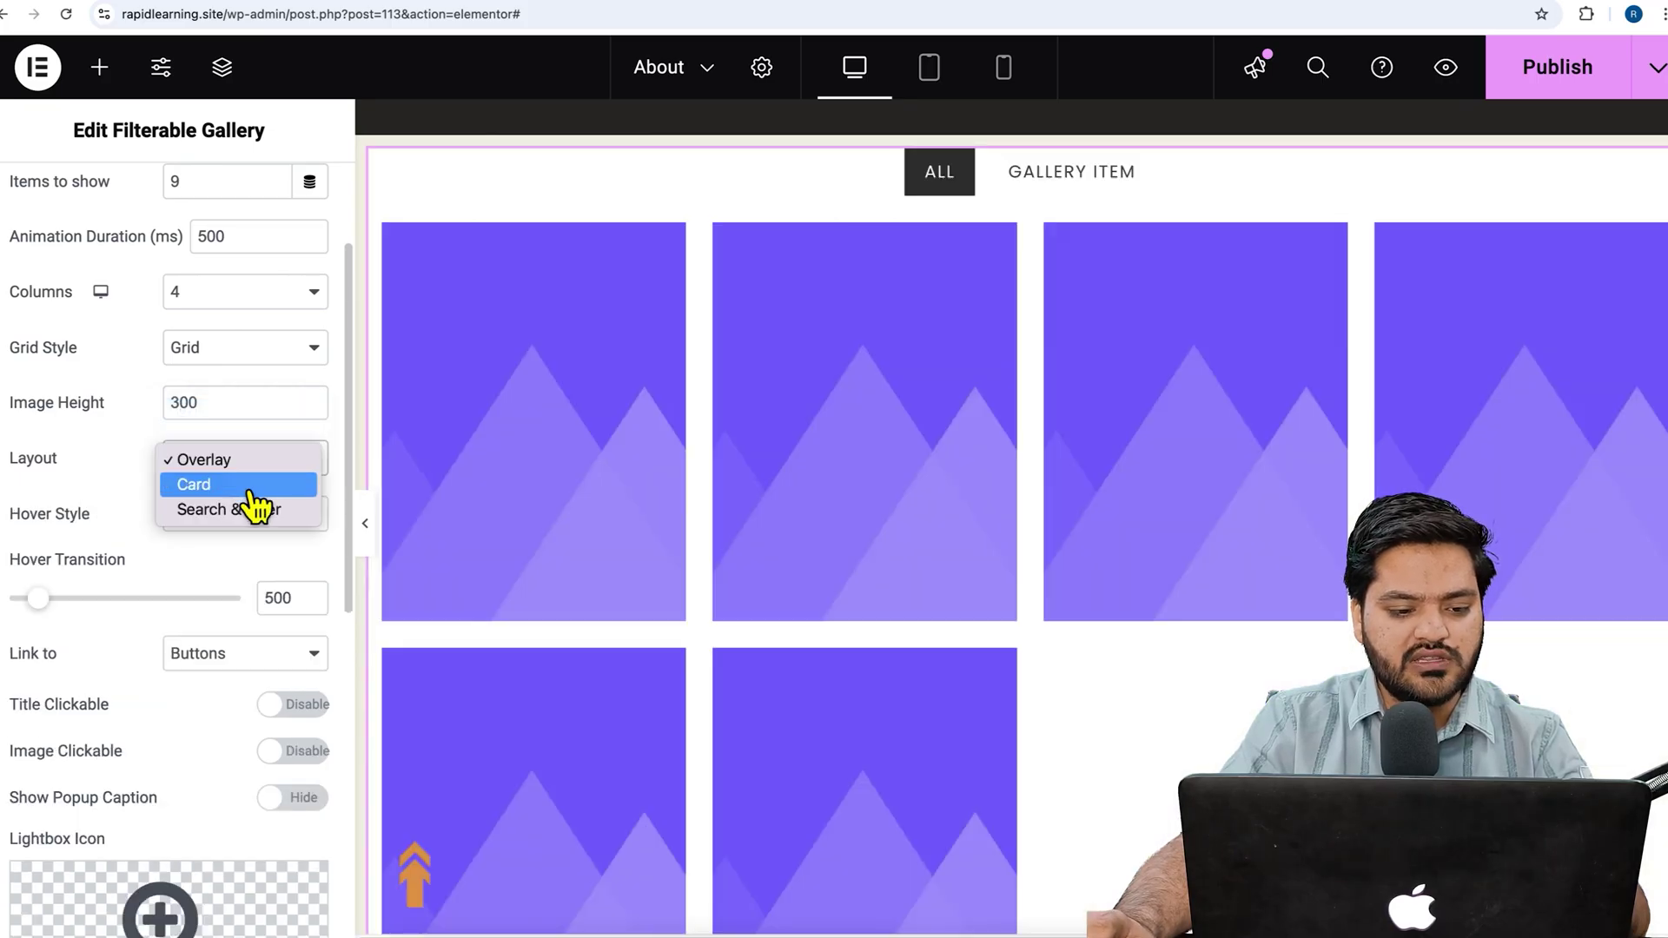
left_click(254, 484)
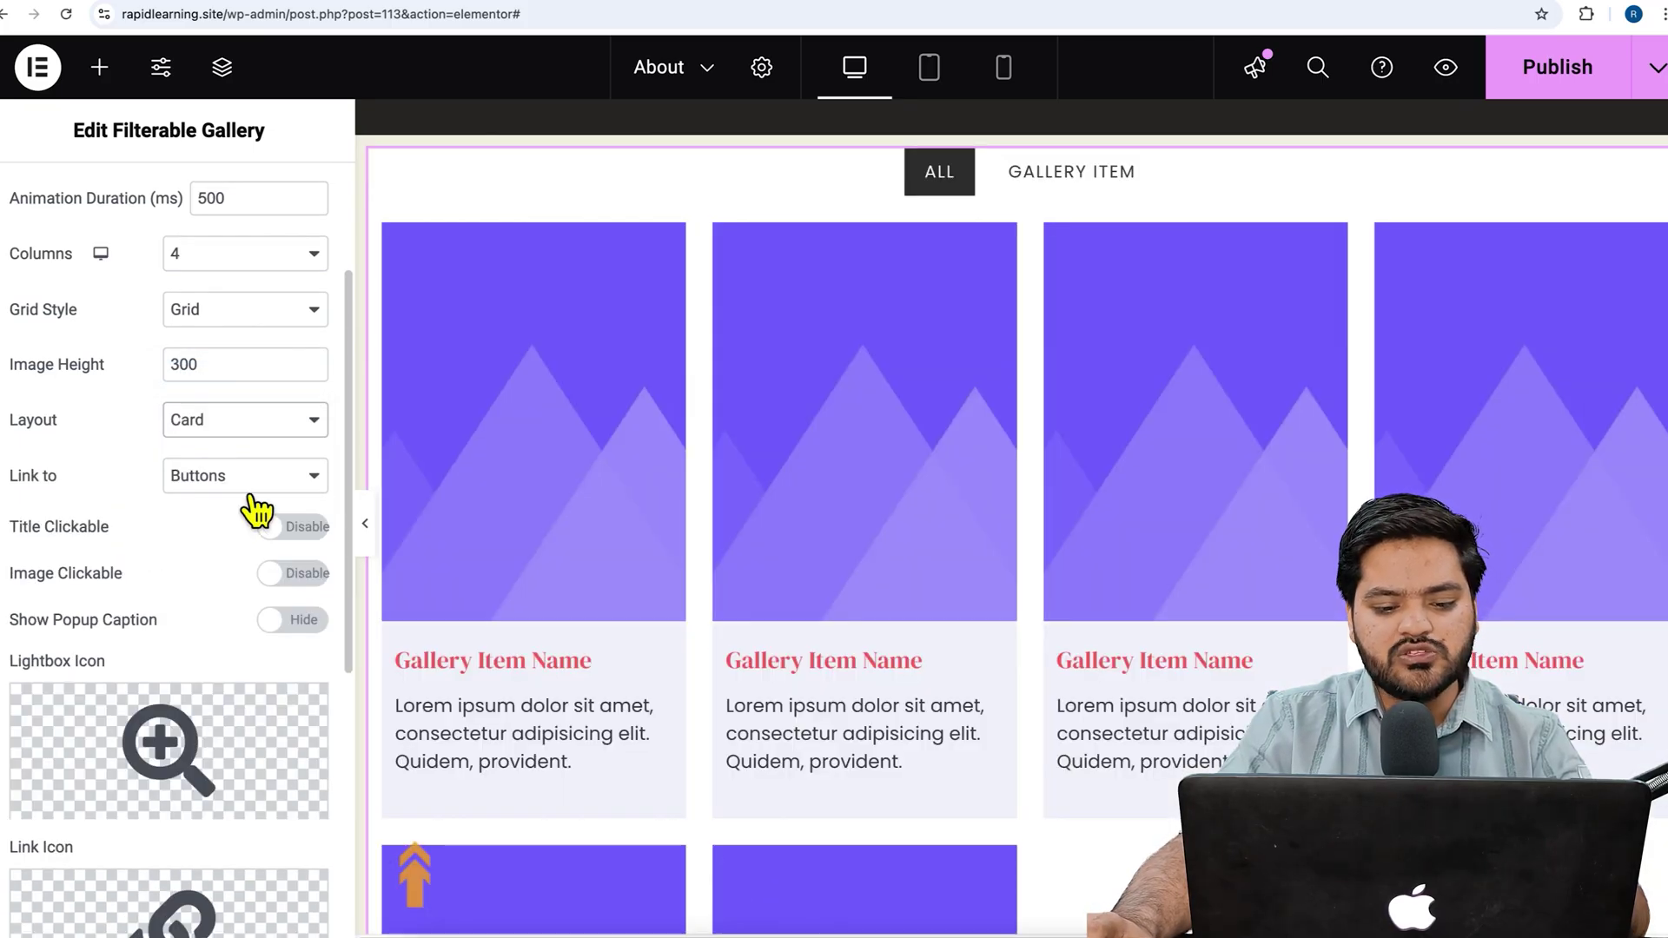
scroll(488, 556, "down", 5)
mouse_move(603, 585)
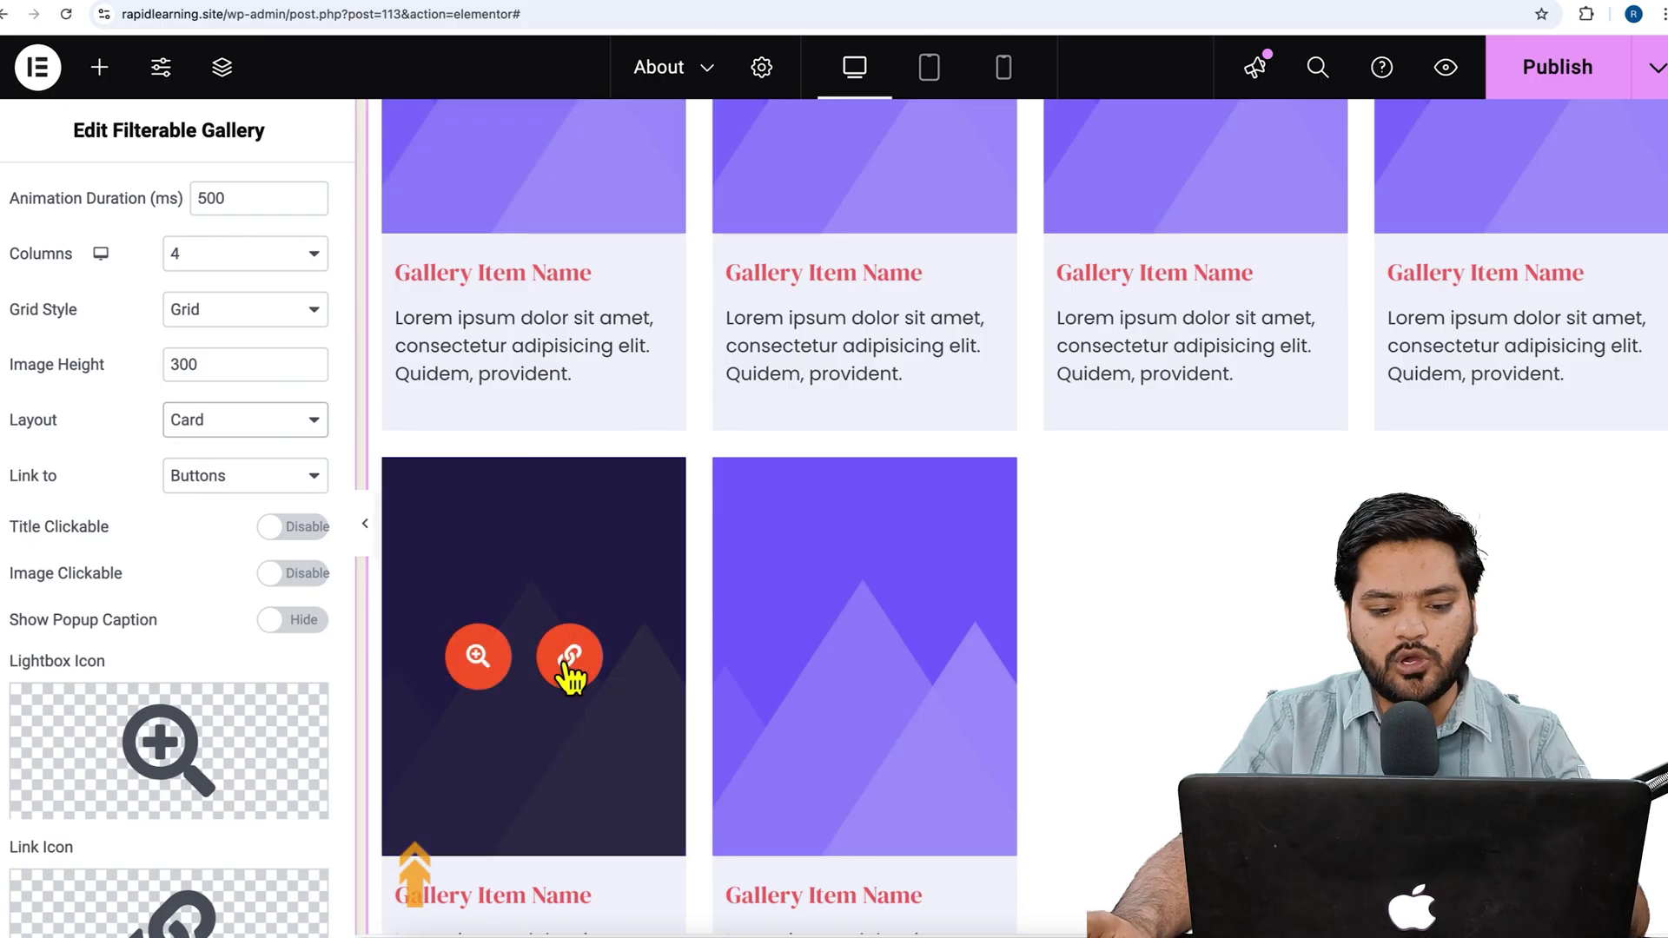
scroll(574, 630, "up", 2)
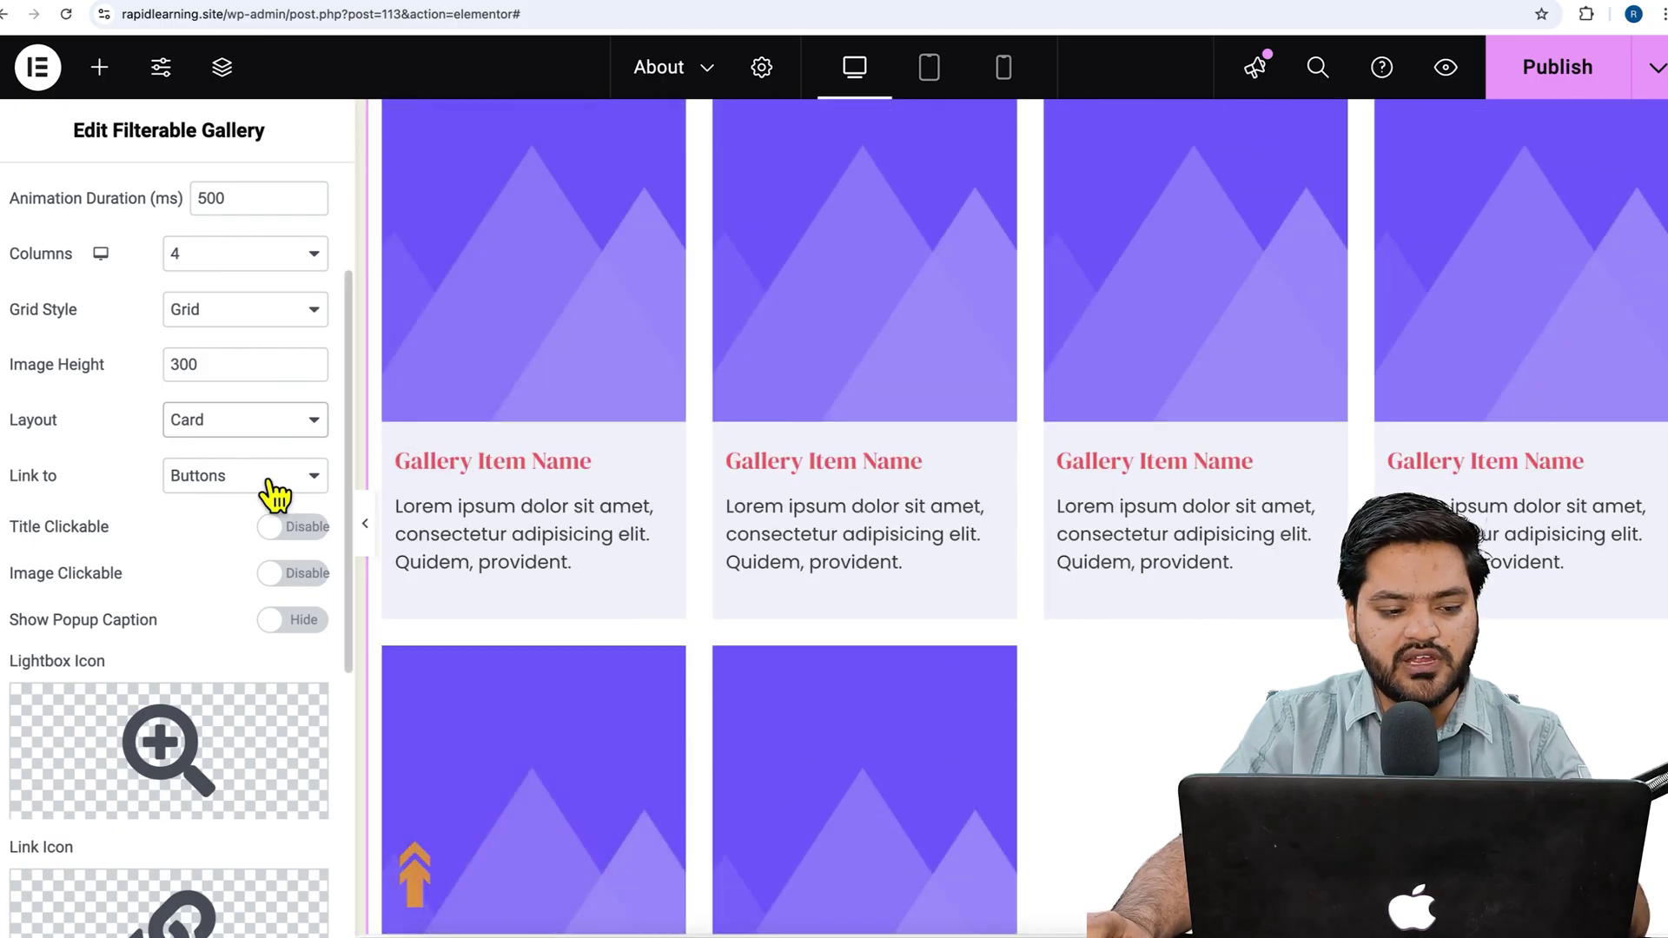
Step: Enable Title Clickable and Image Clickable, and set Show Popup Caption to Show
left_click(277, 496)
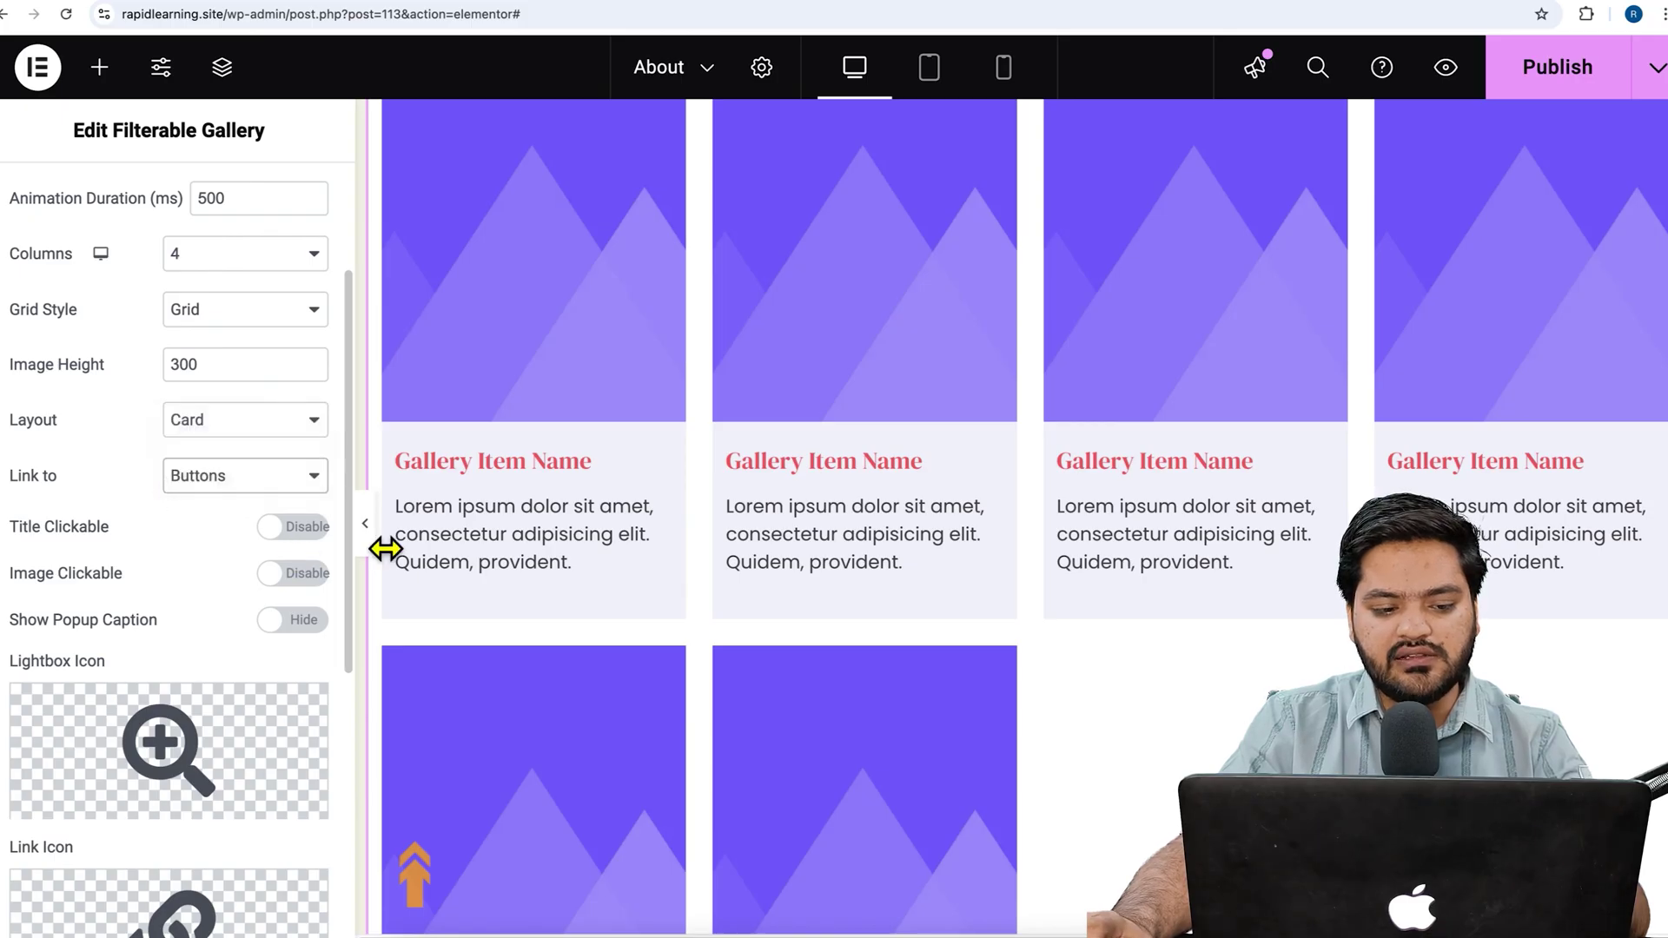
mouse_move(502, 469)
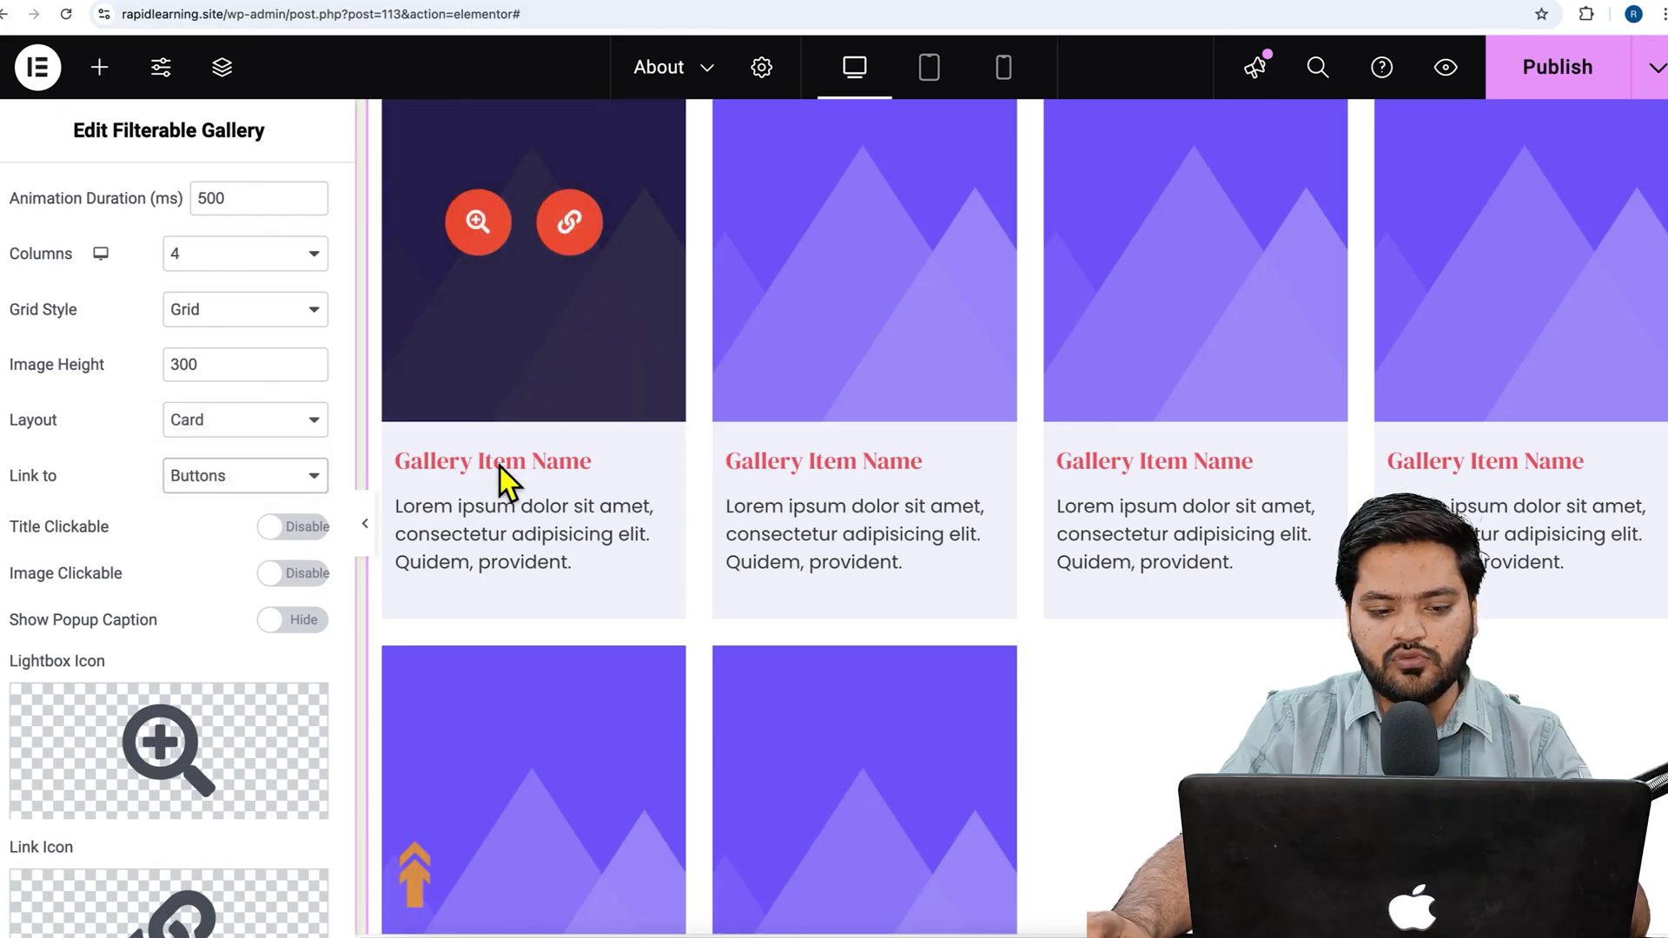
left_click(318, 544)
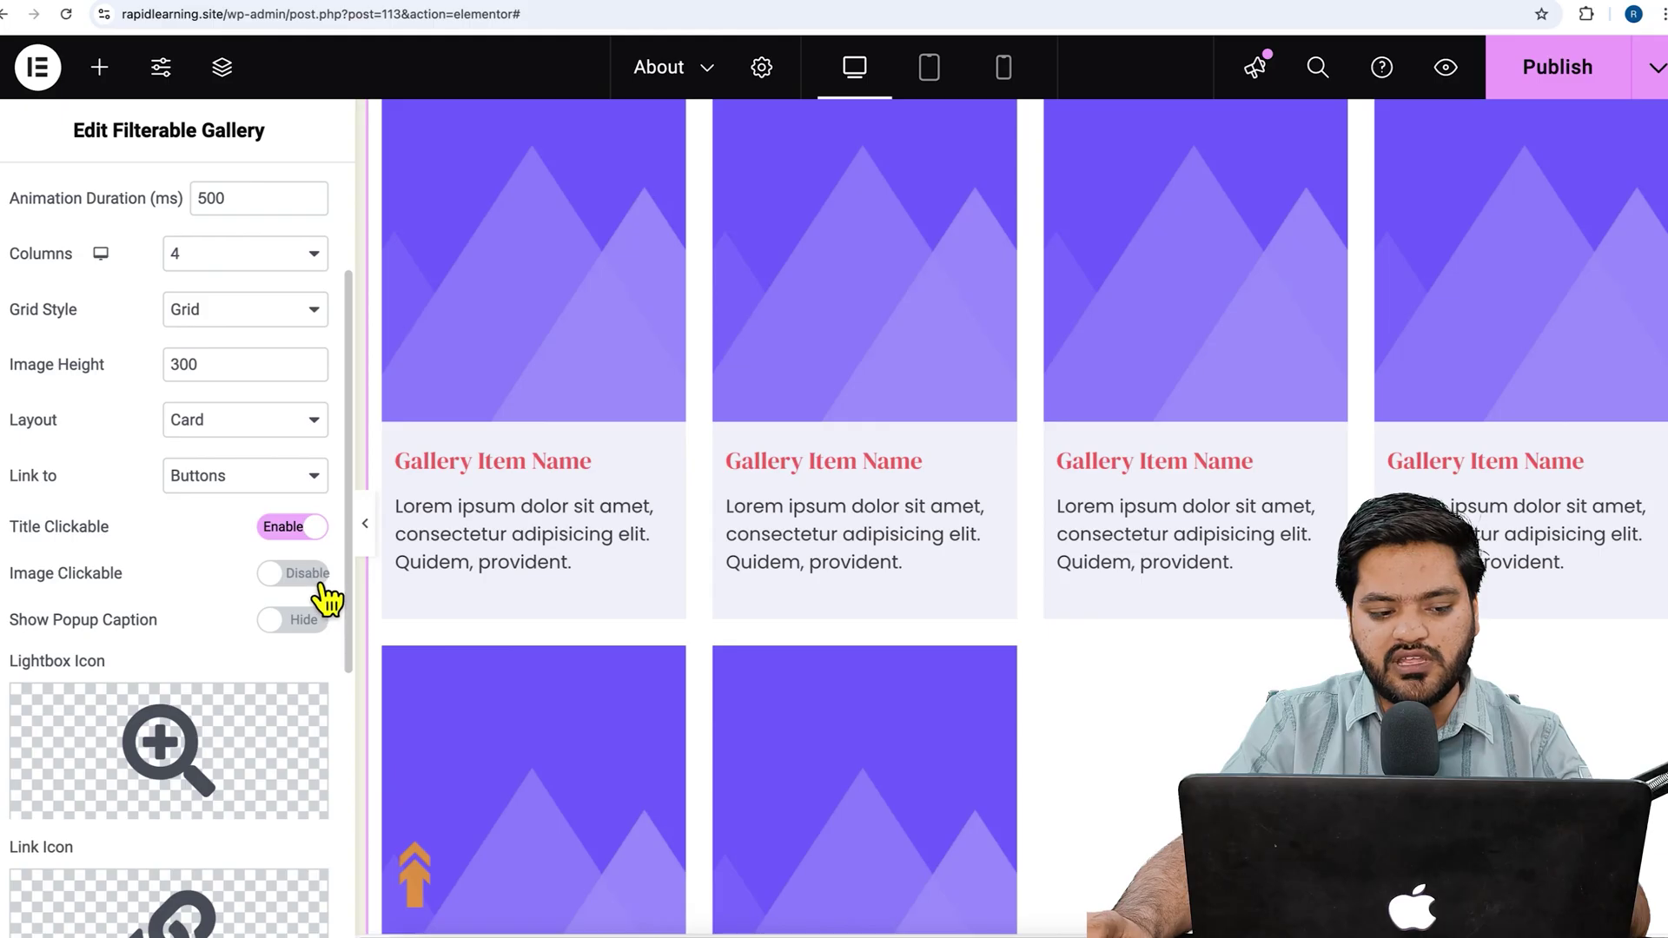
left_click(318, 575)
left_click(318, 625)
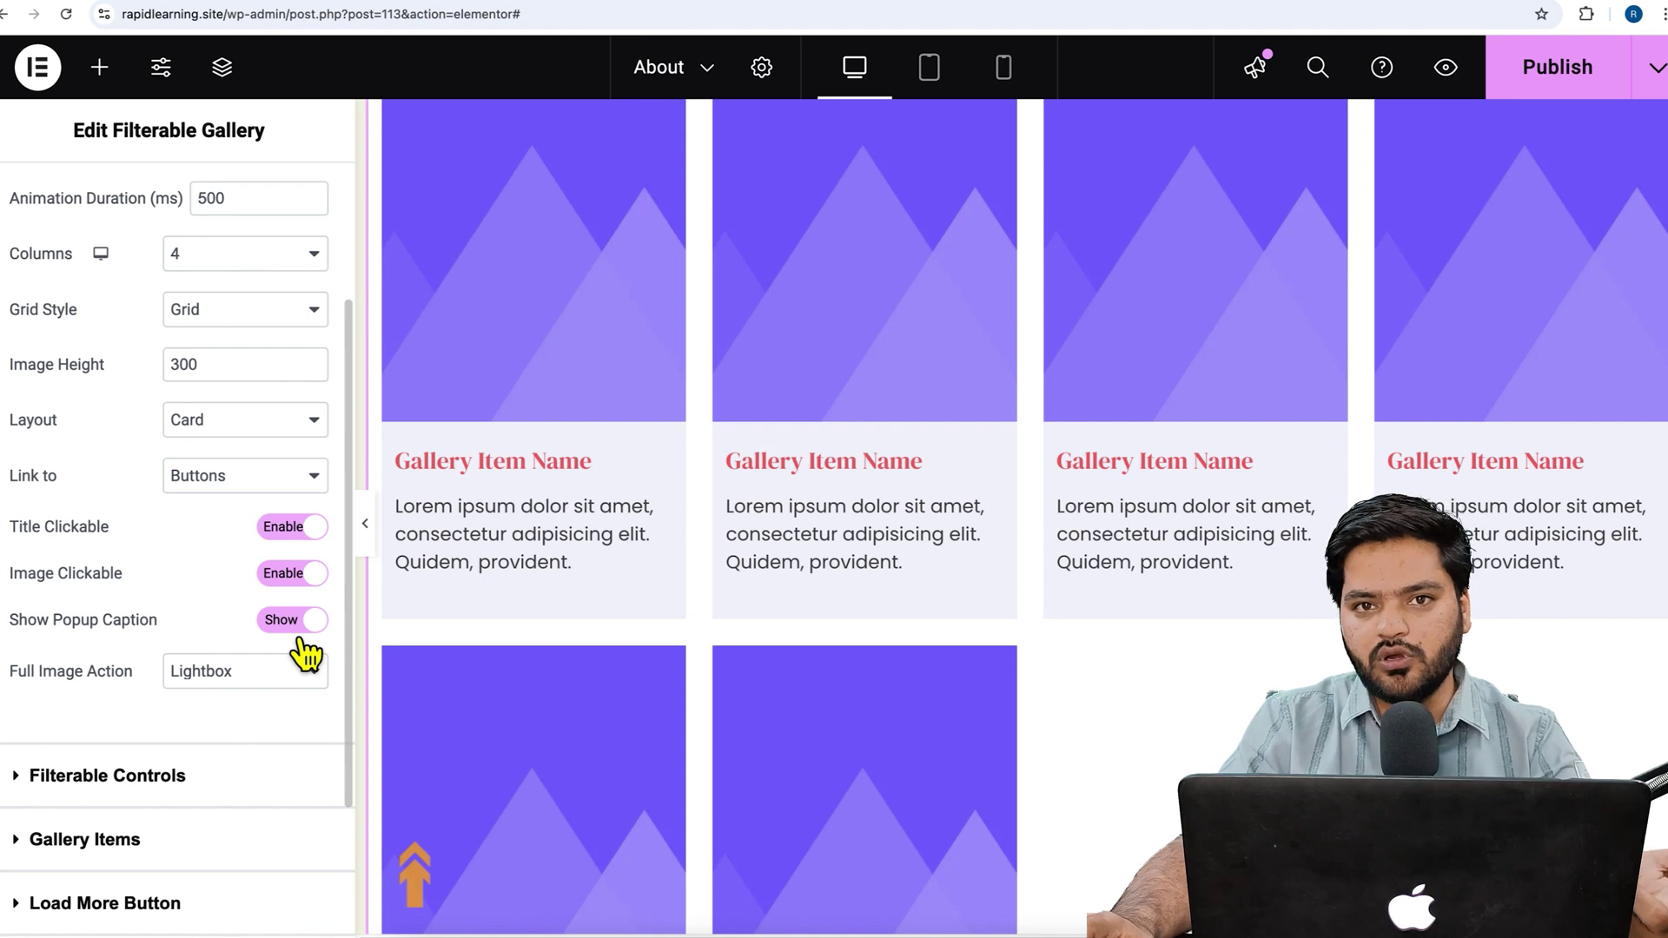
scroll(306, 653, "down", 3)
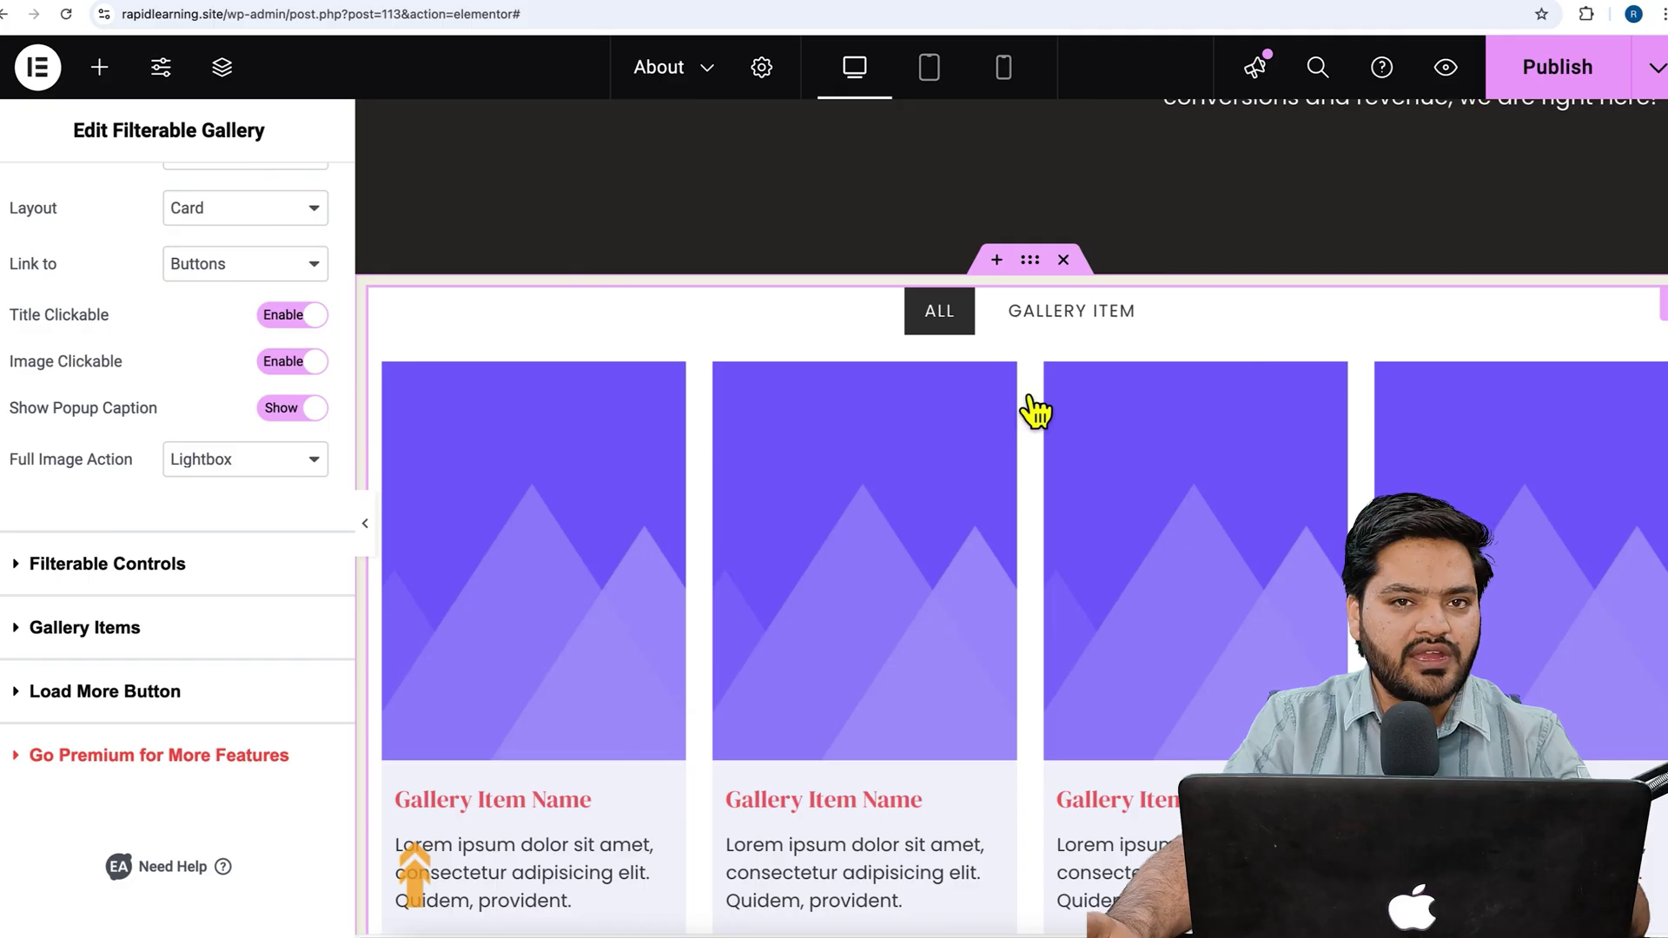
Step: Add a second Gallery Item filter tab in Filterable Controls, collapsing both entries
left_click(139, 570)
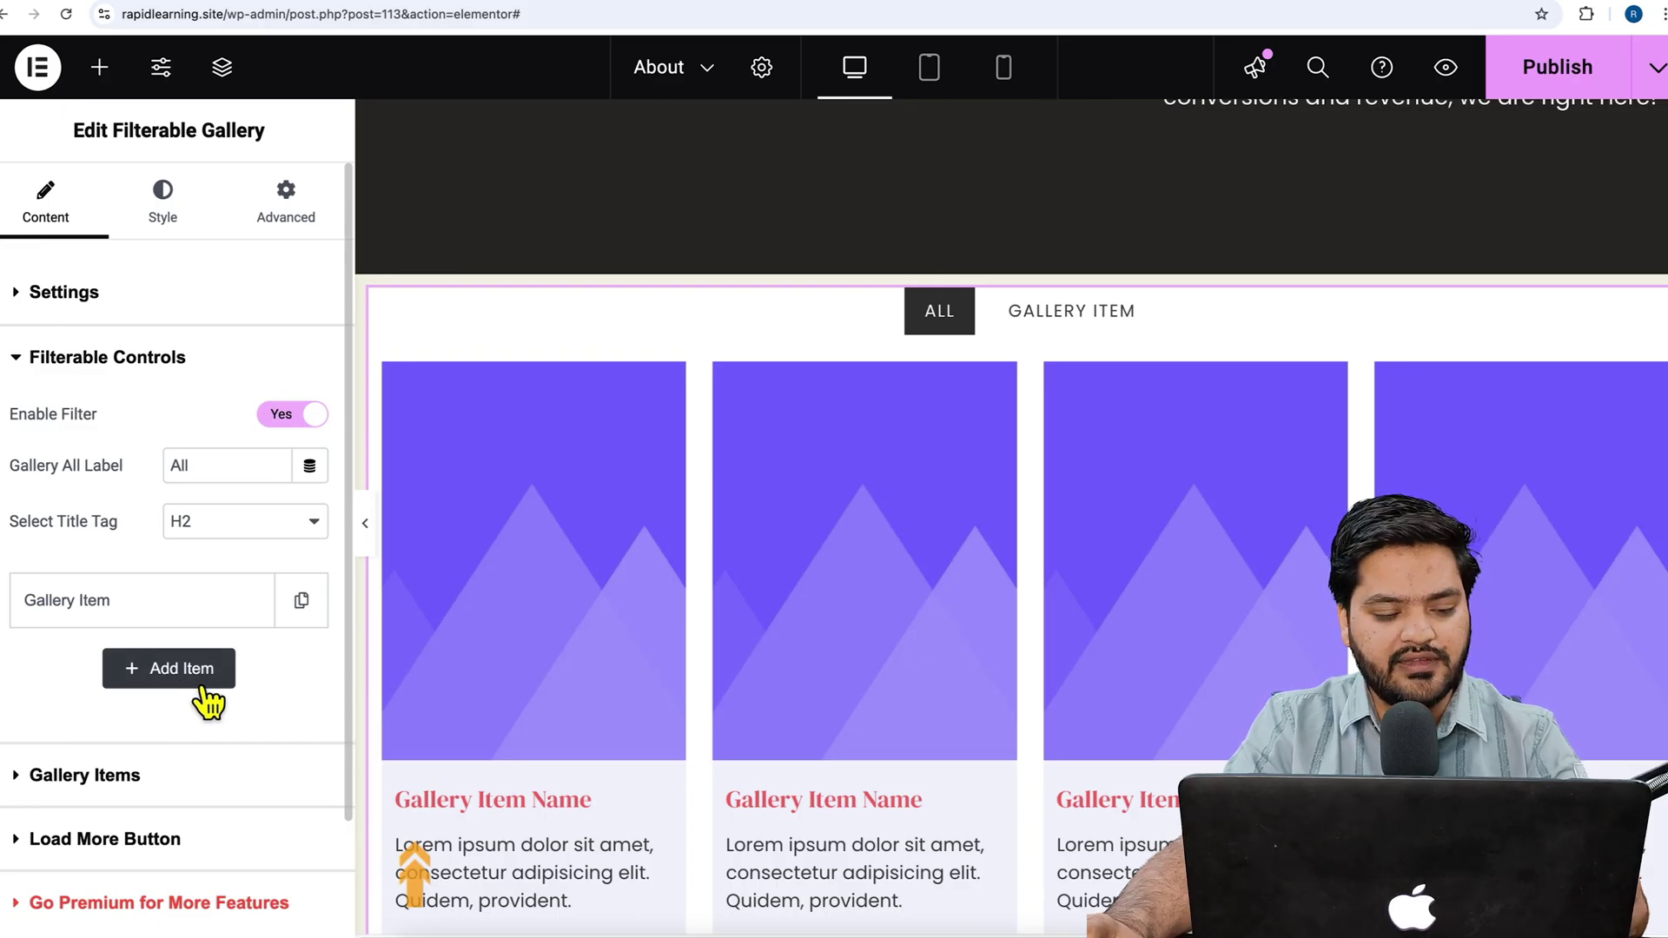
left_click(141, 622)
scroll(141, 622, "down", 1)
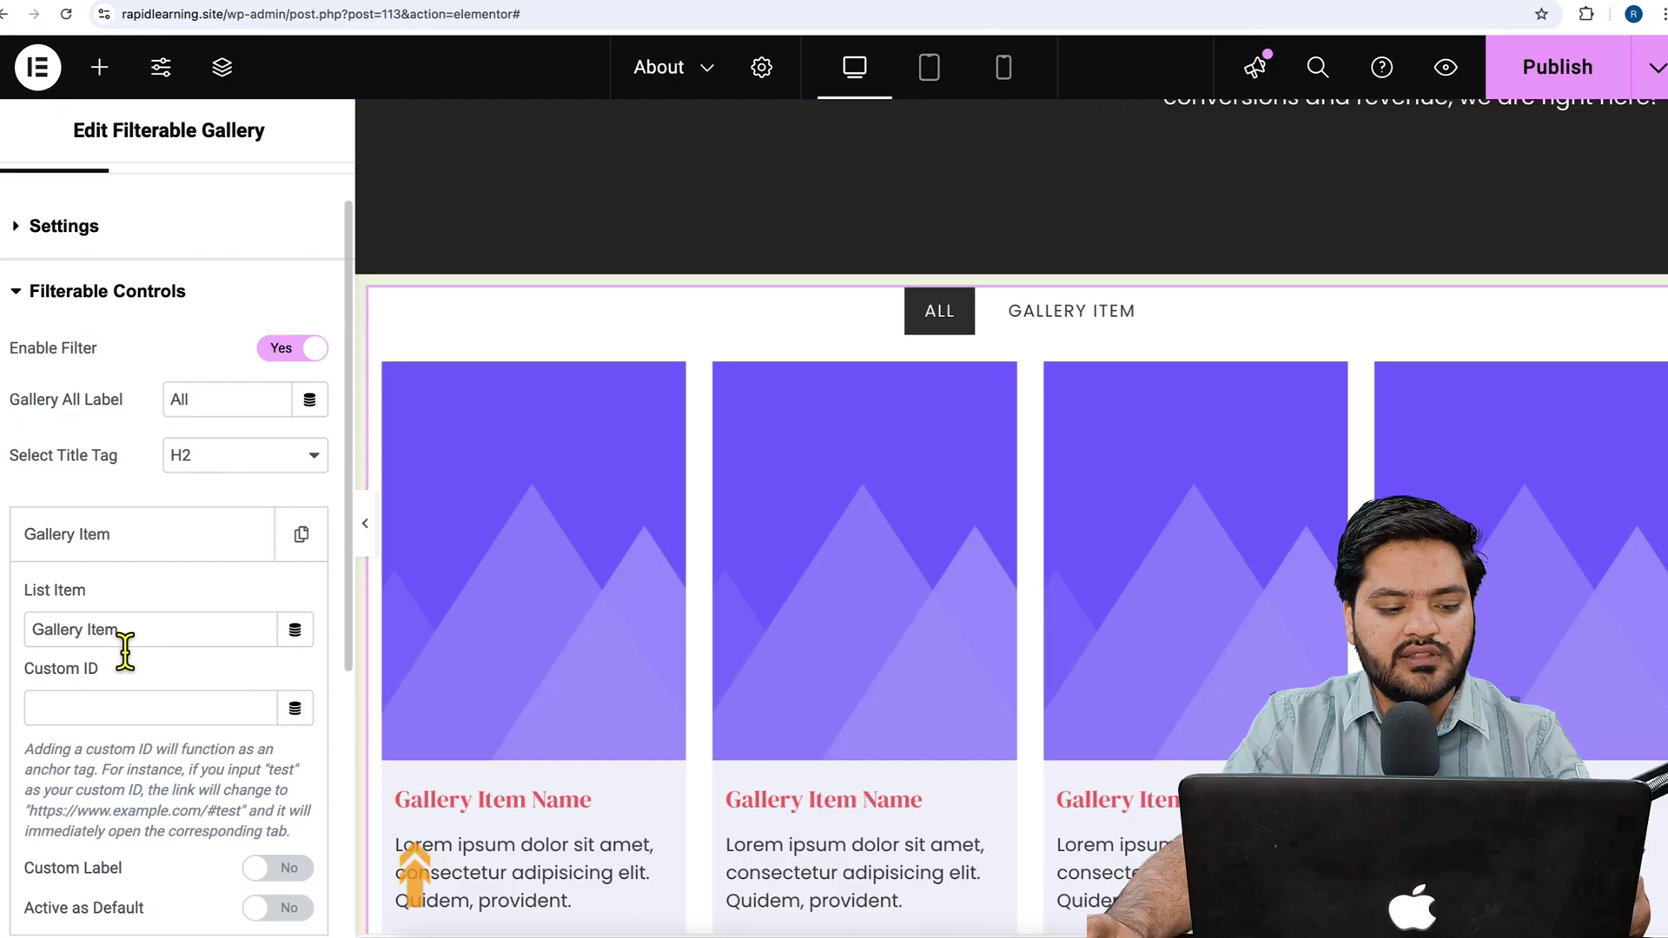
triple_click(155, 650)
scroll(139, 652, "down", 1)
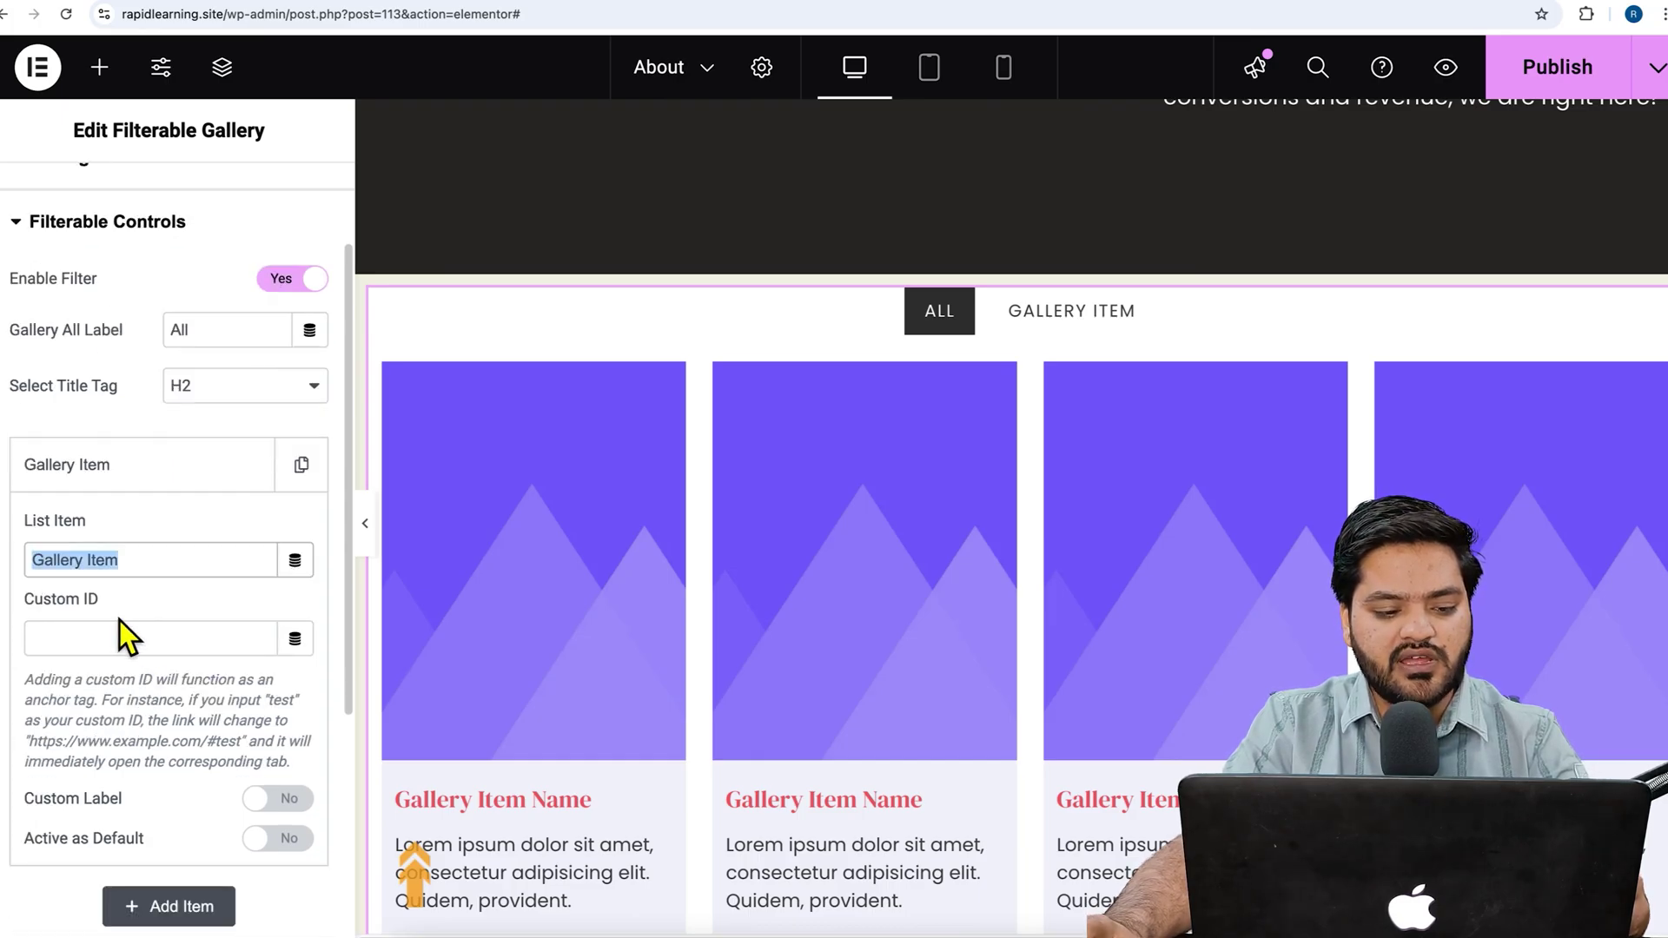
left_click(328, 656)
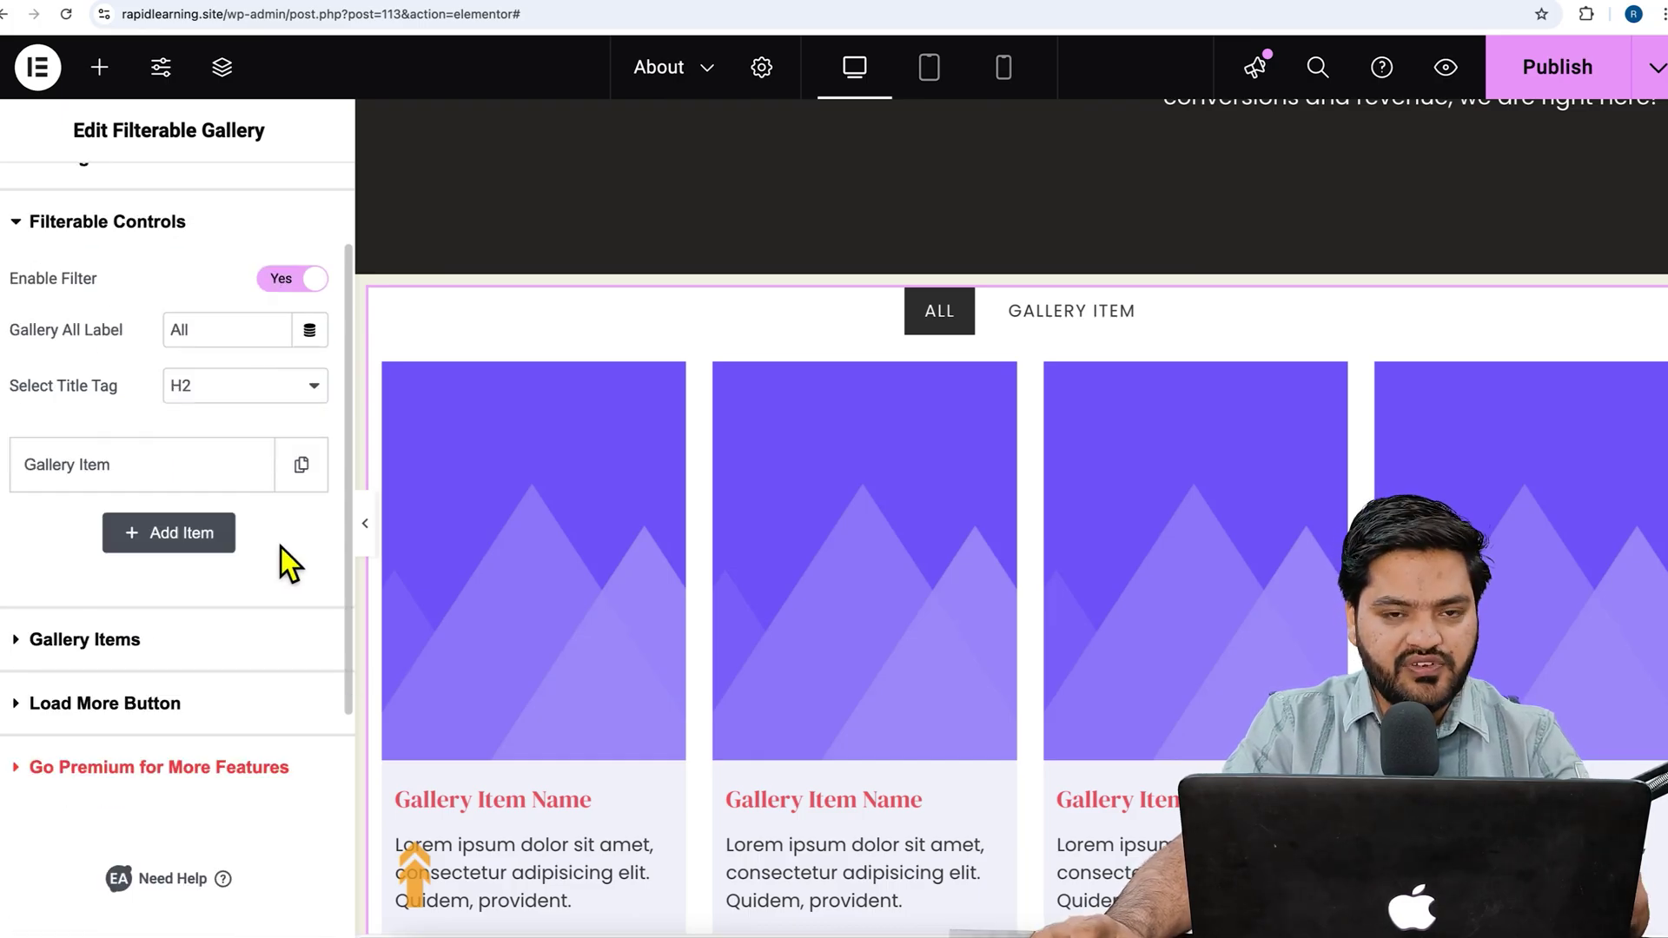
left_click(182, 545)
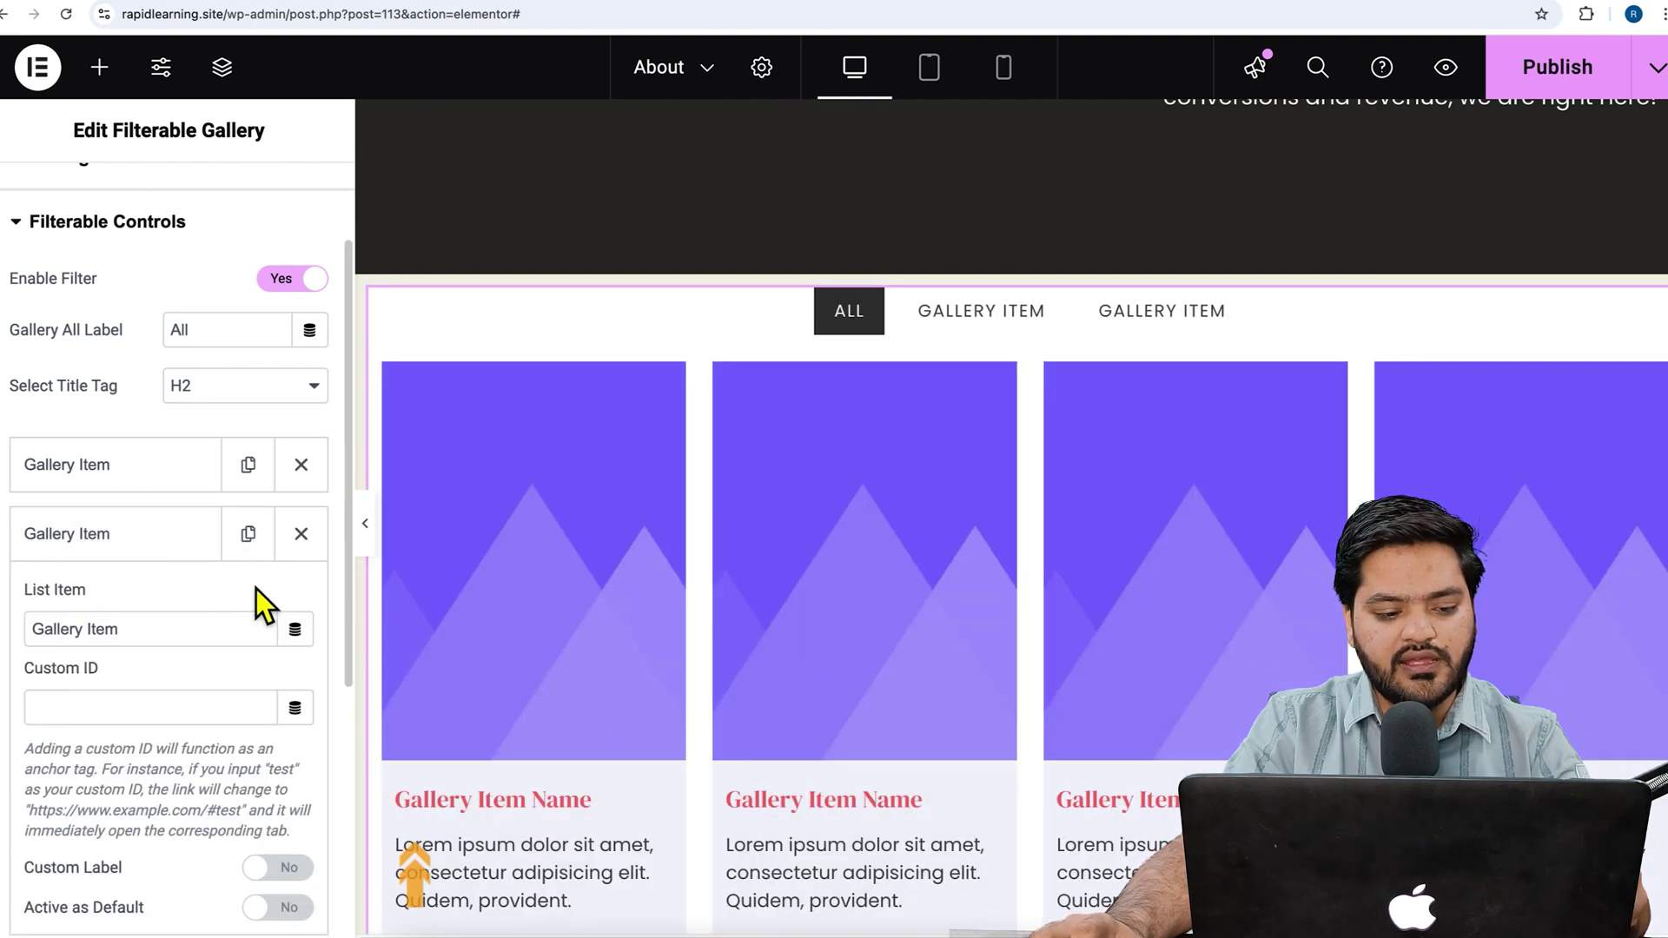
left_click(161, 561)
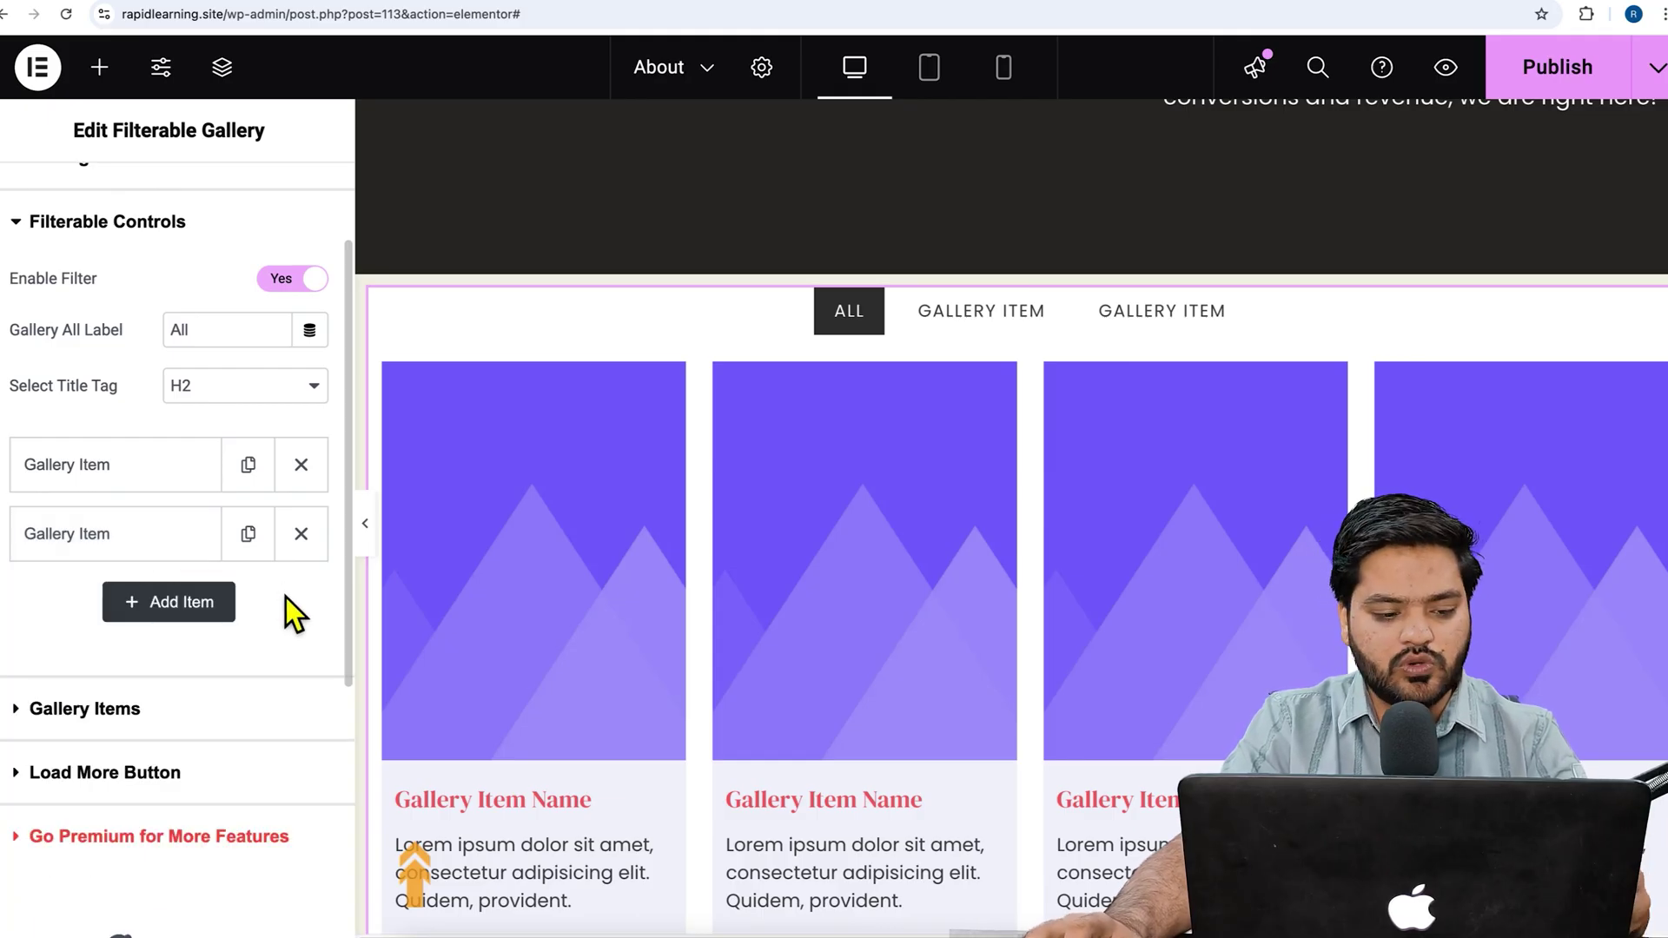
left_click(228, 726)
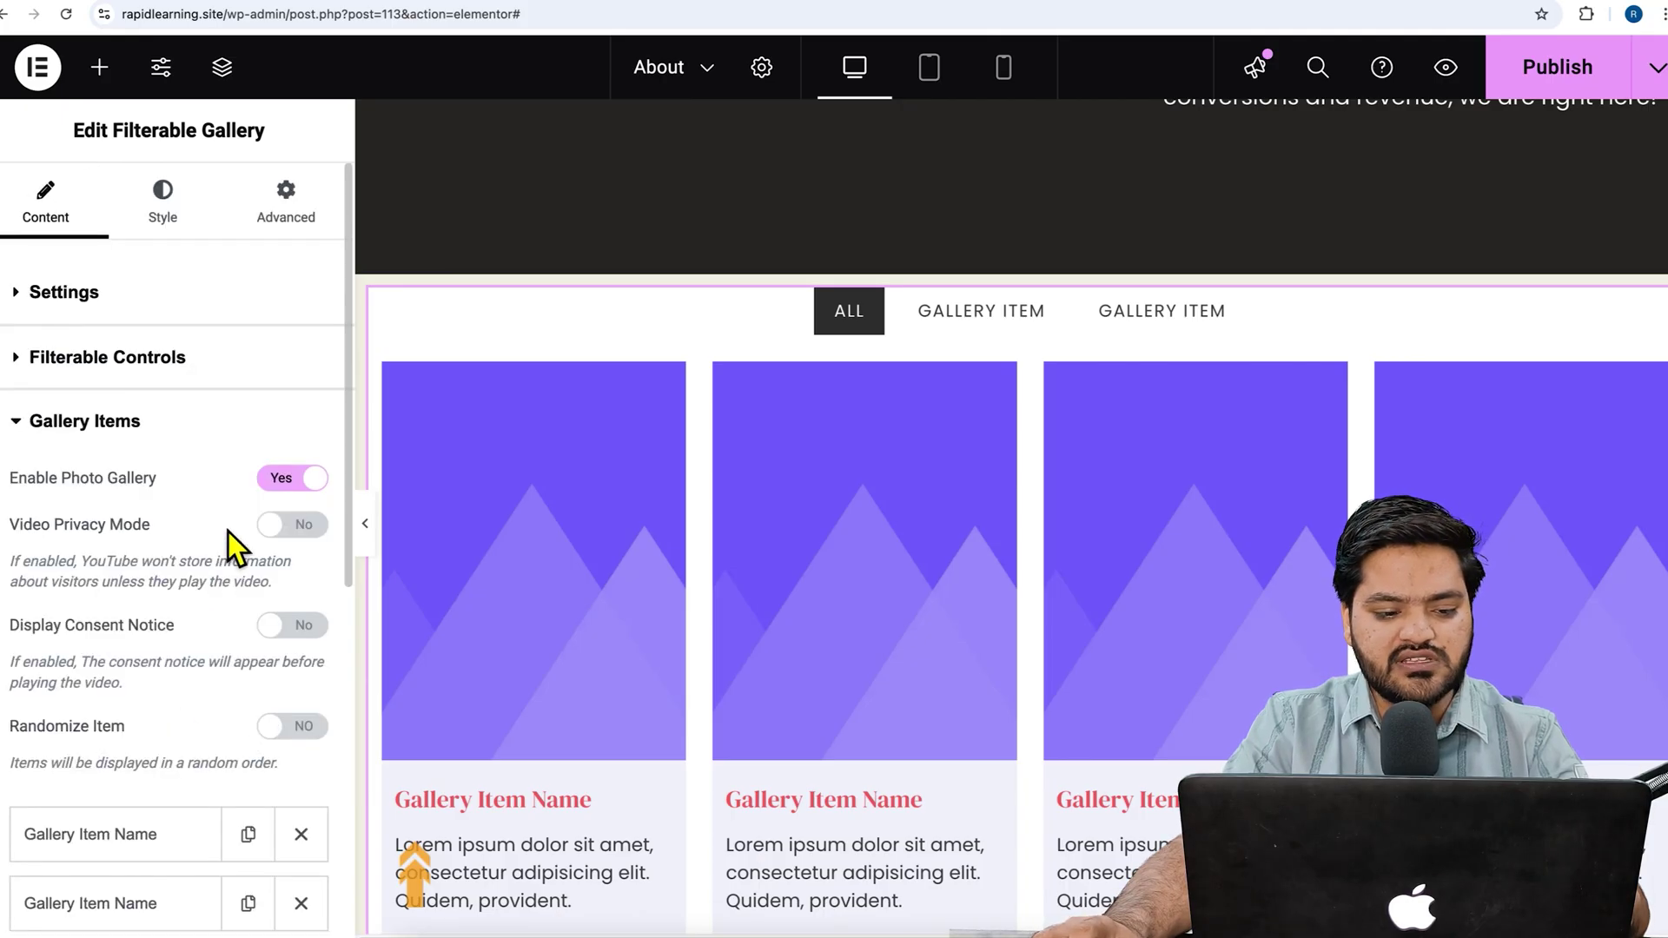
Step: Inspect the third Gallery Item card entry, then expand the Load More Button settings
scroll(287, 586, "down", 1)
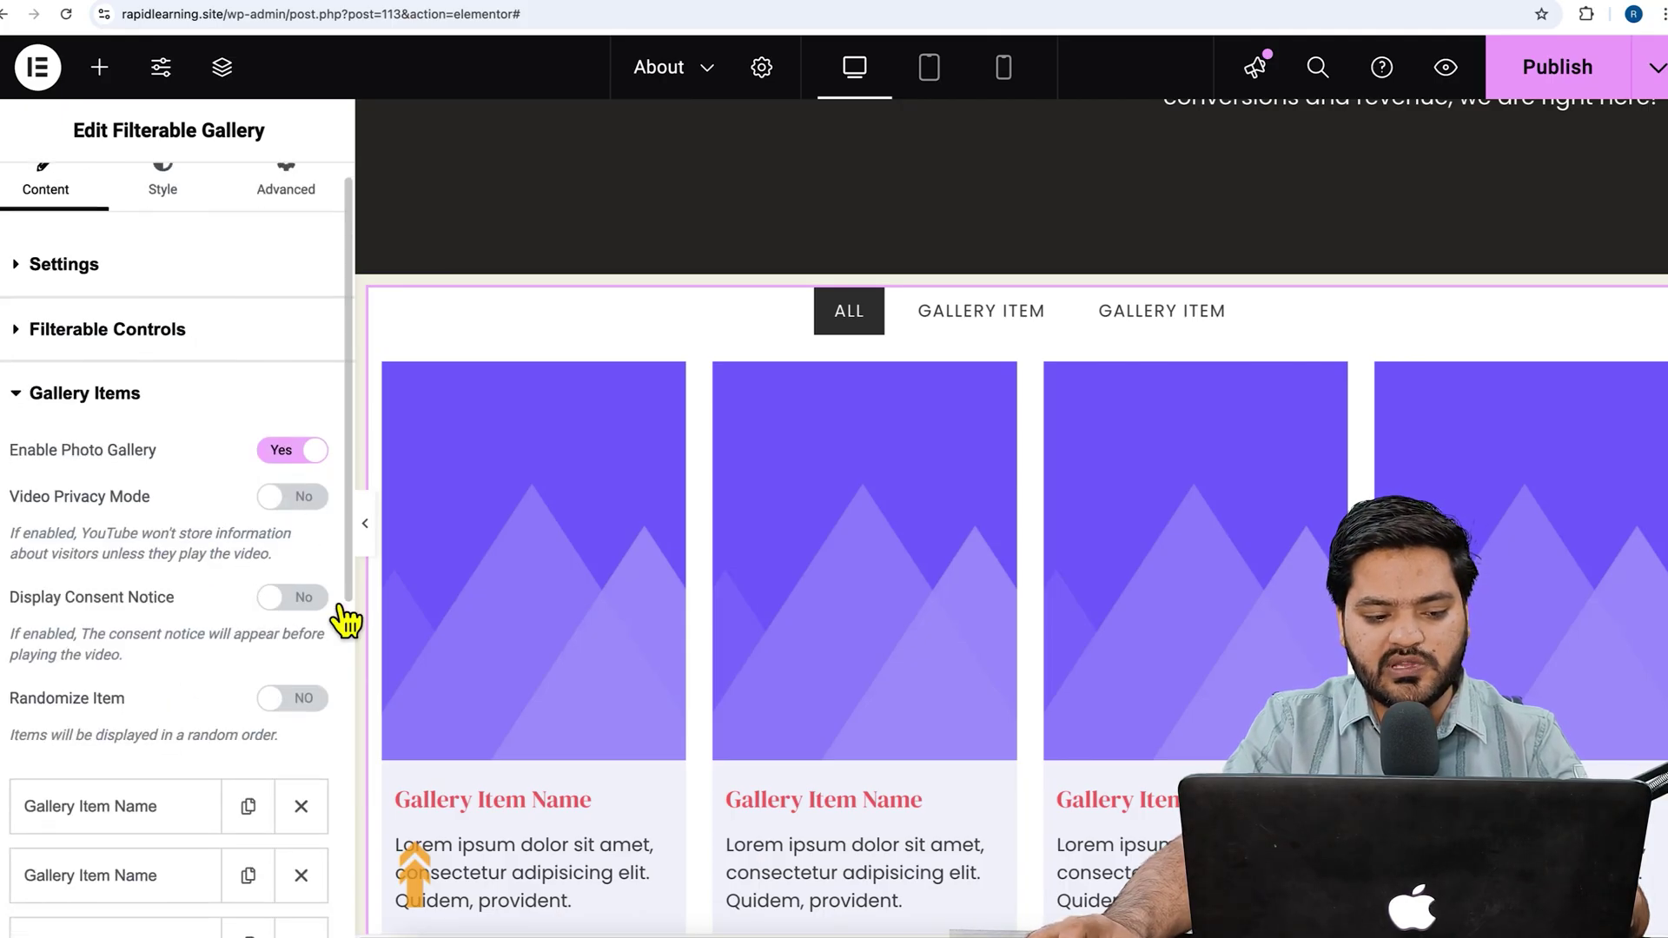
scroll(283, 644, "down", 5)
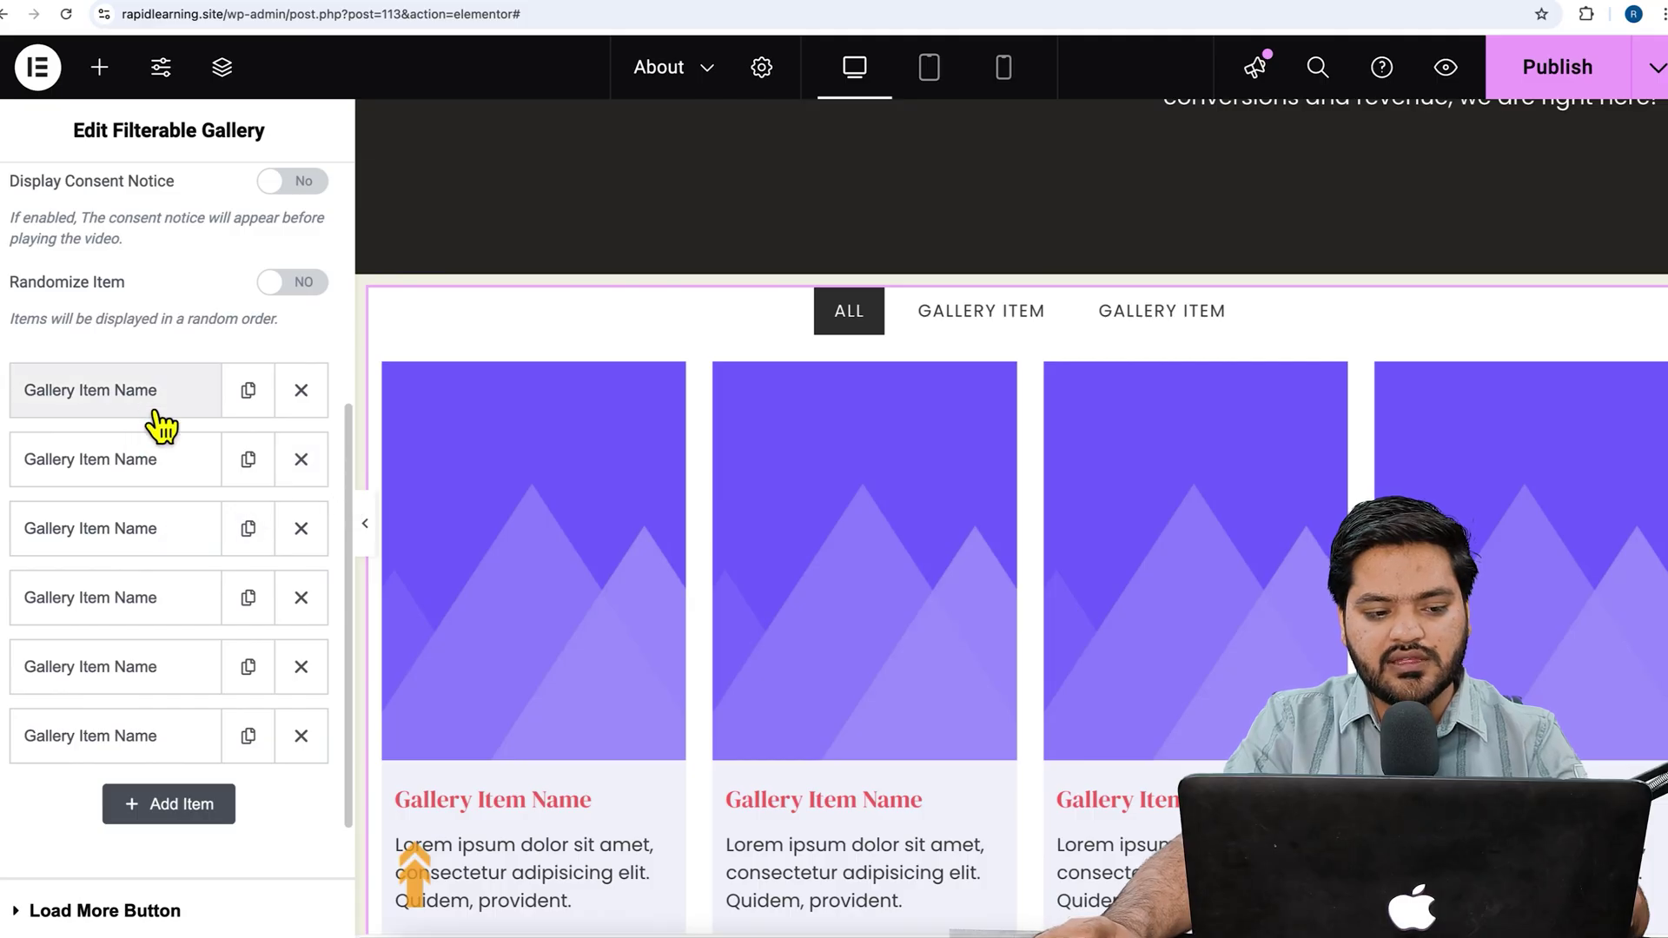
left_click(155, 541)
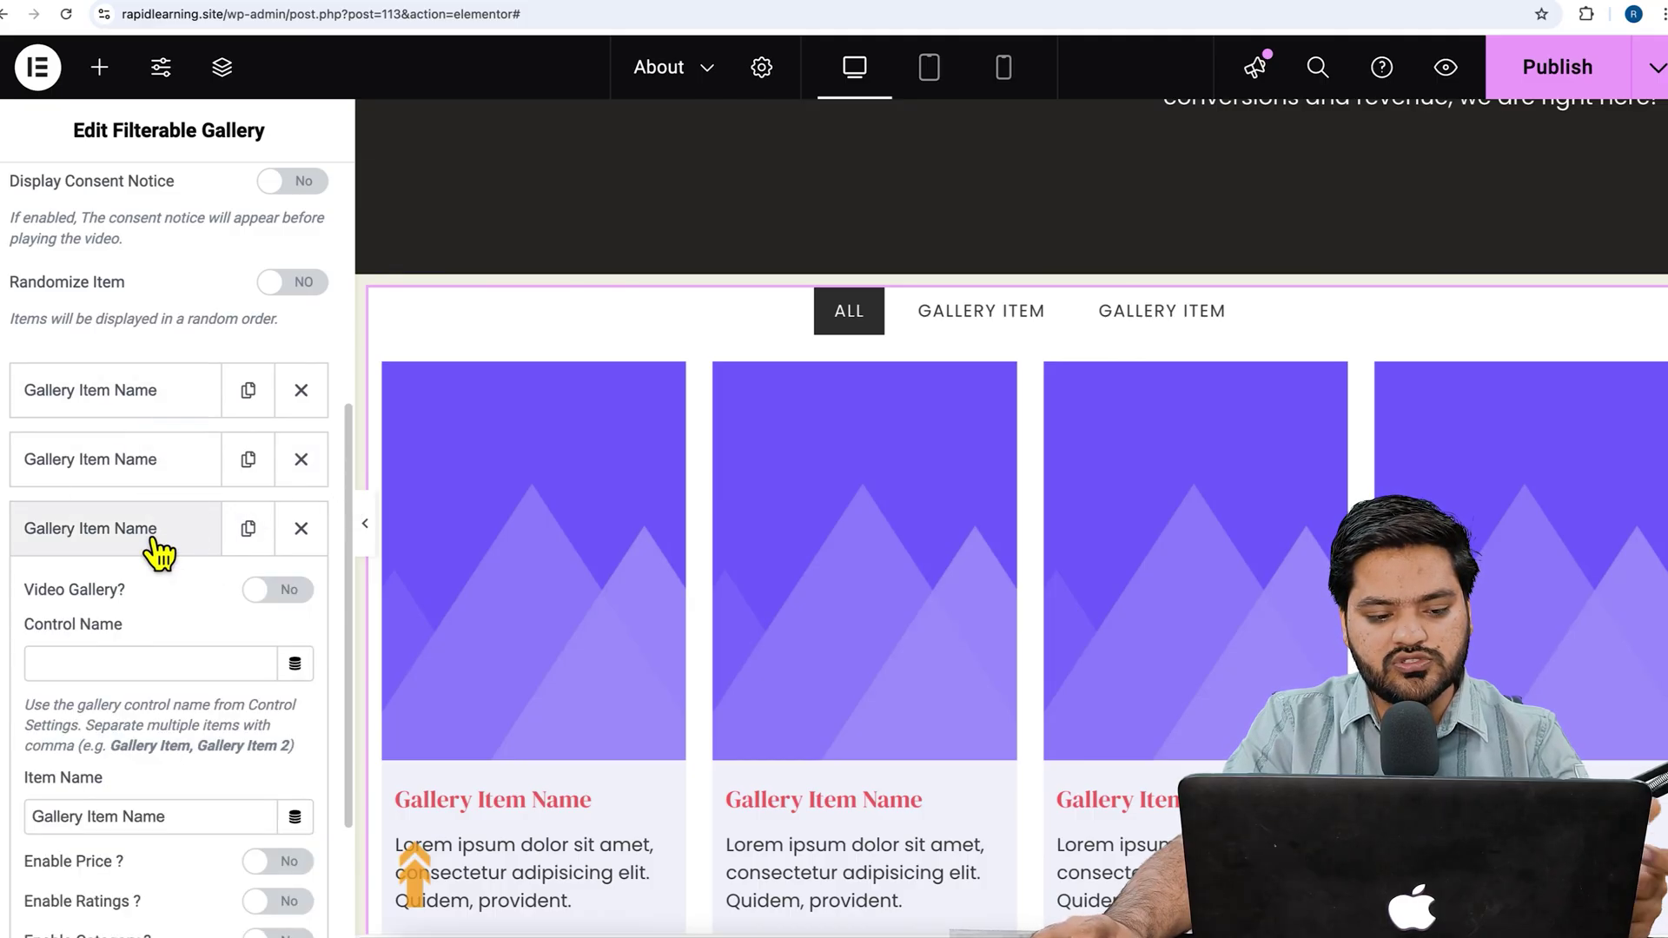
left_click(152, 539)
left_click(143, 497)
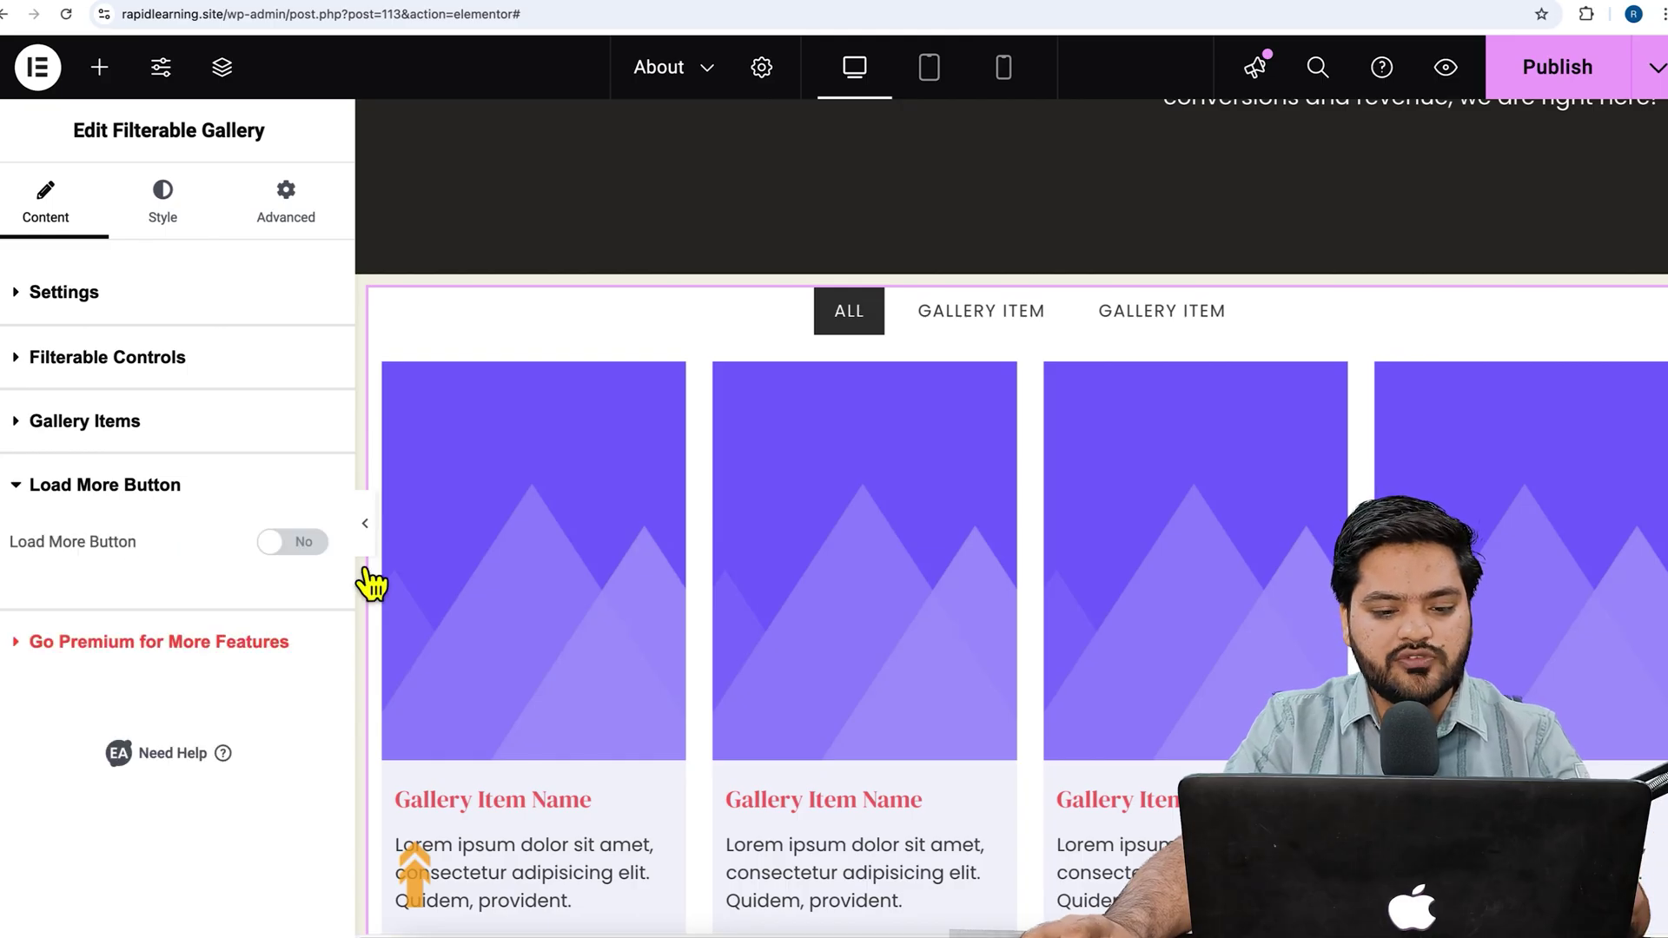
Step: Turn on Load More at 6 images per page, check it on canvas, and publish About
left_click(314, 546)
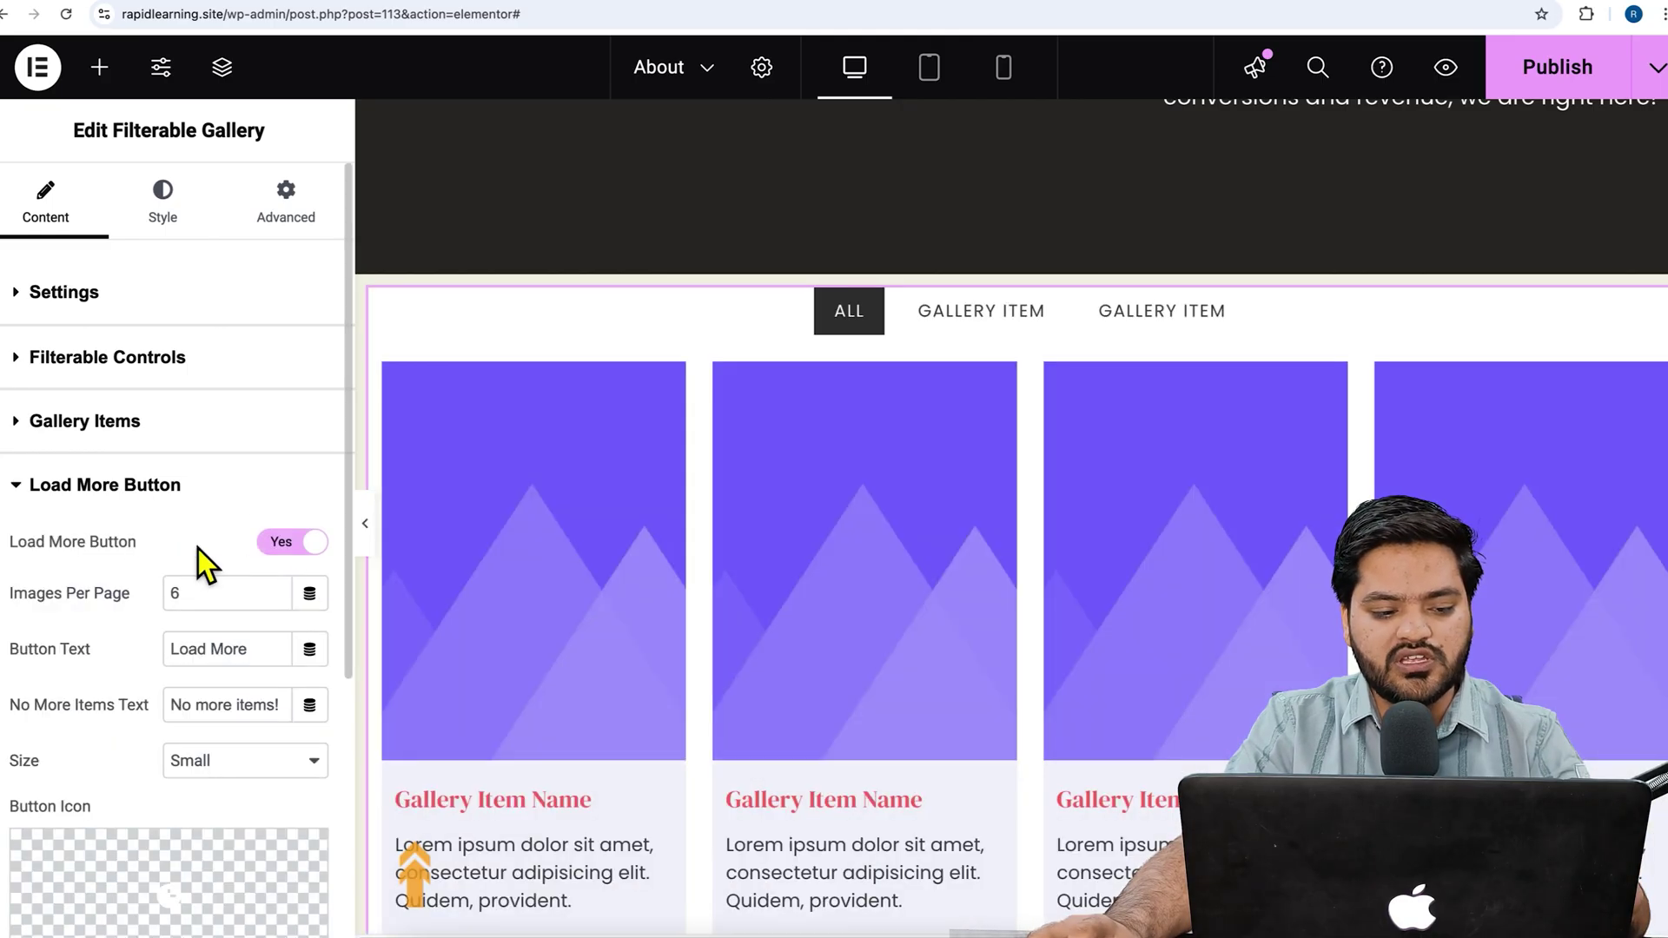
scroll(714, 685, "down", 10)
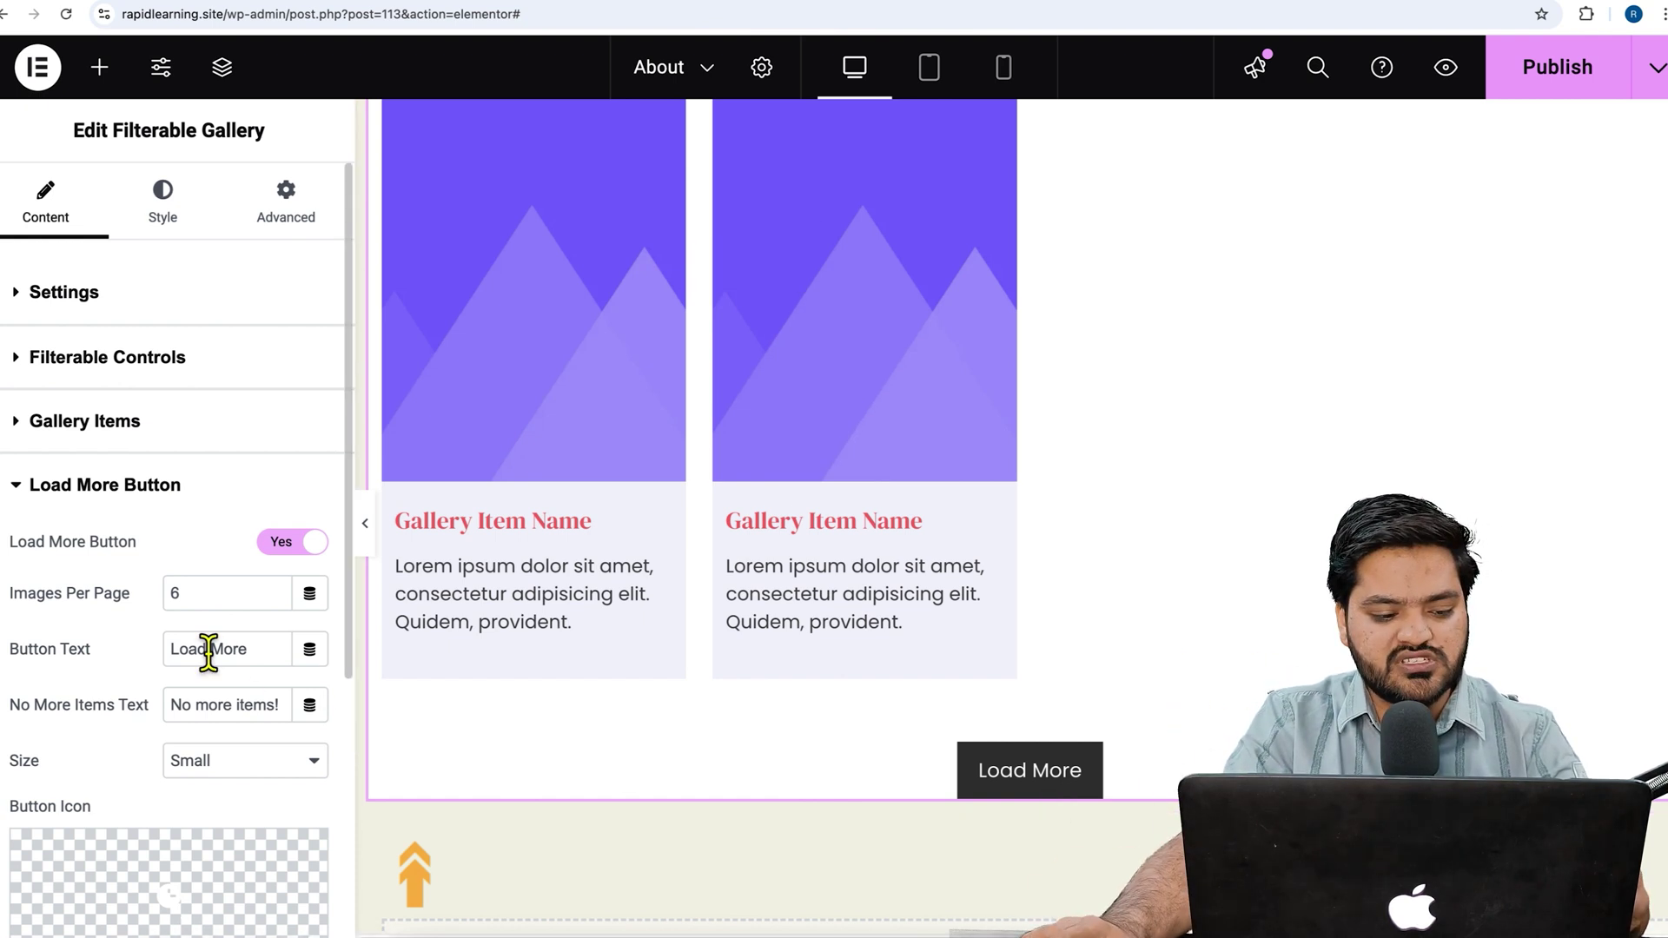
scroll(213, 669, "down", 5)
scroll(205, 686, "up", 5)
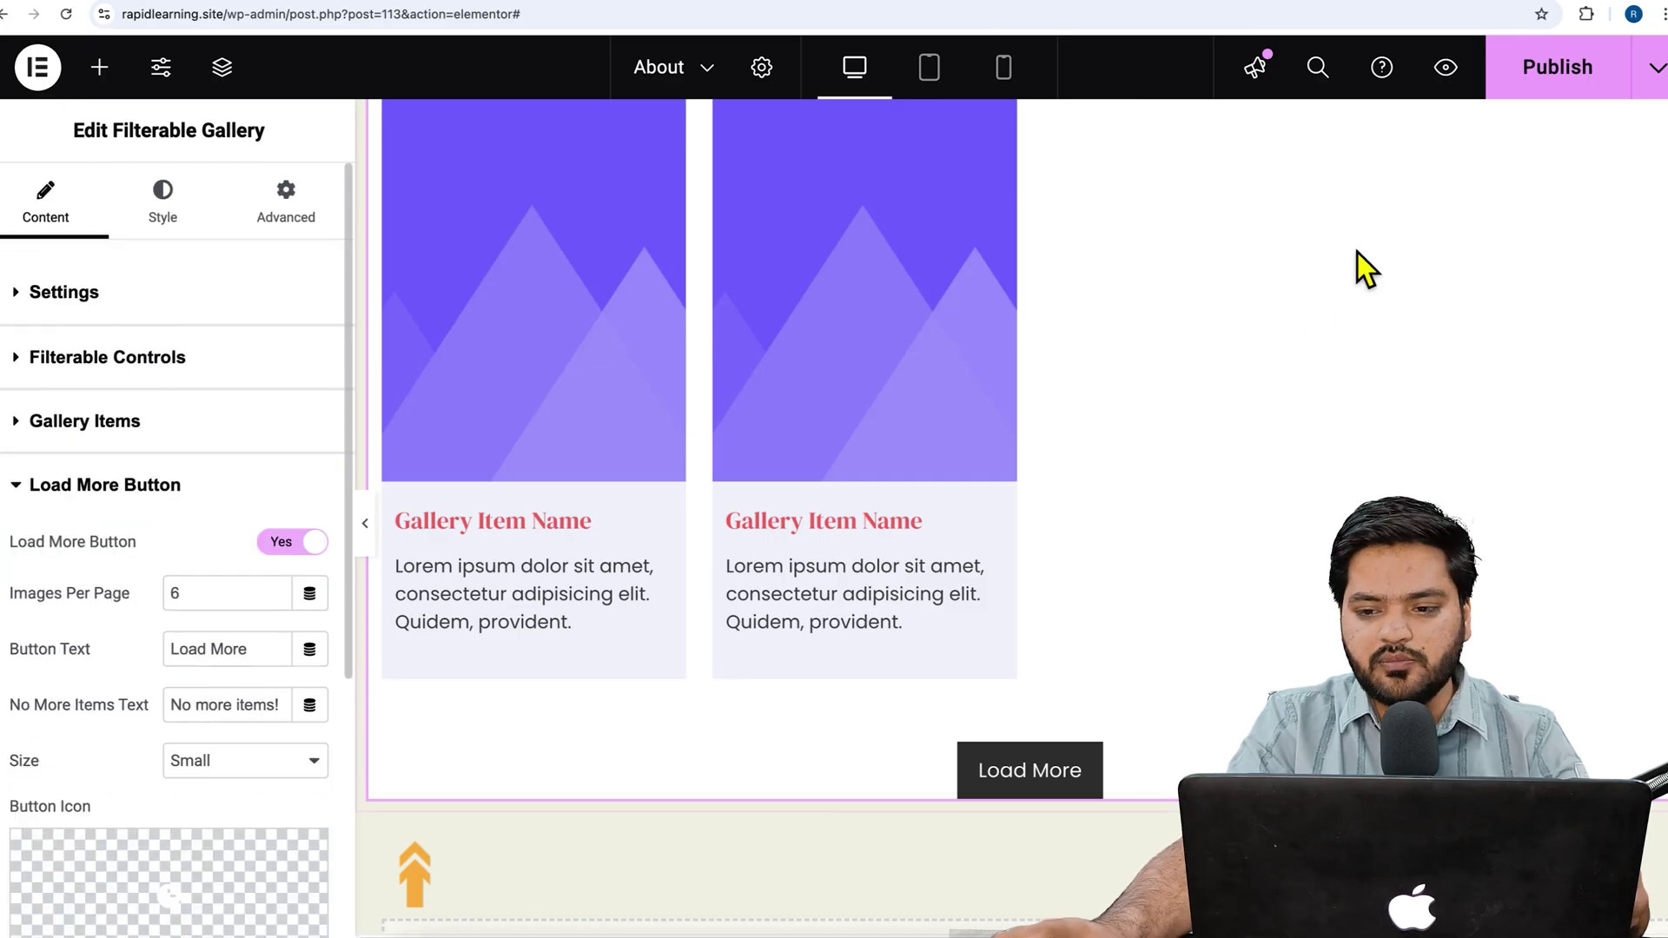
left_click(1576, 87)
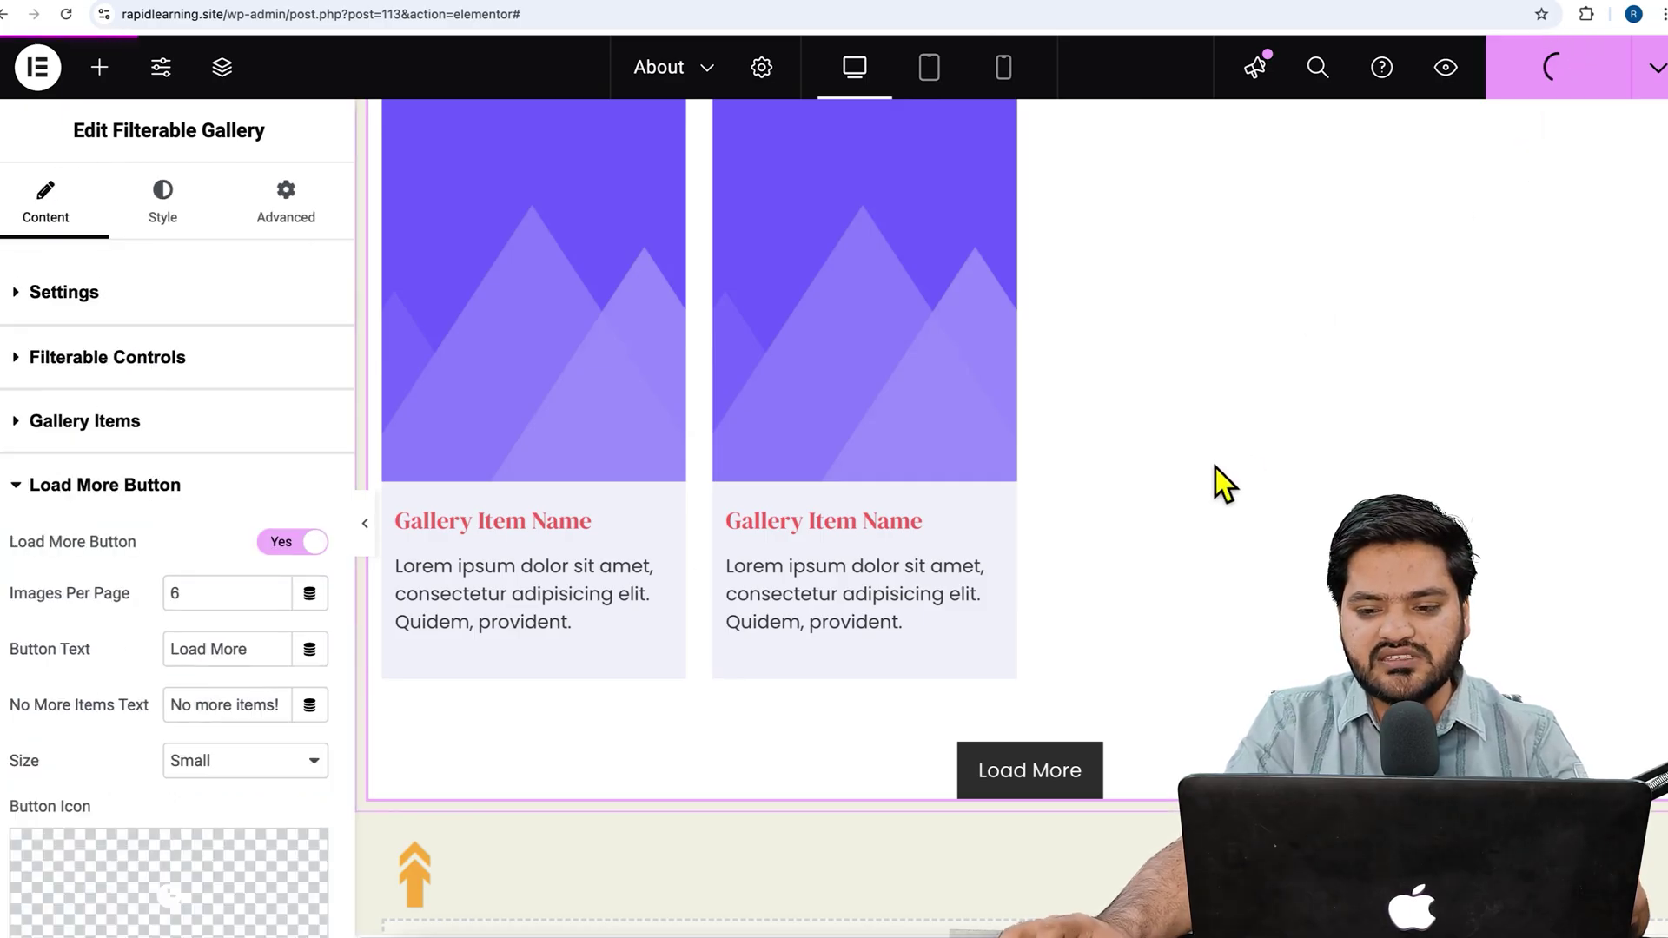
Step: Preview the published About page and scroll to the filterable gallery
left_click(1463, 84)
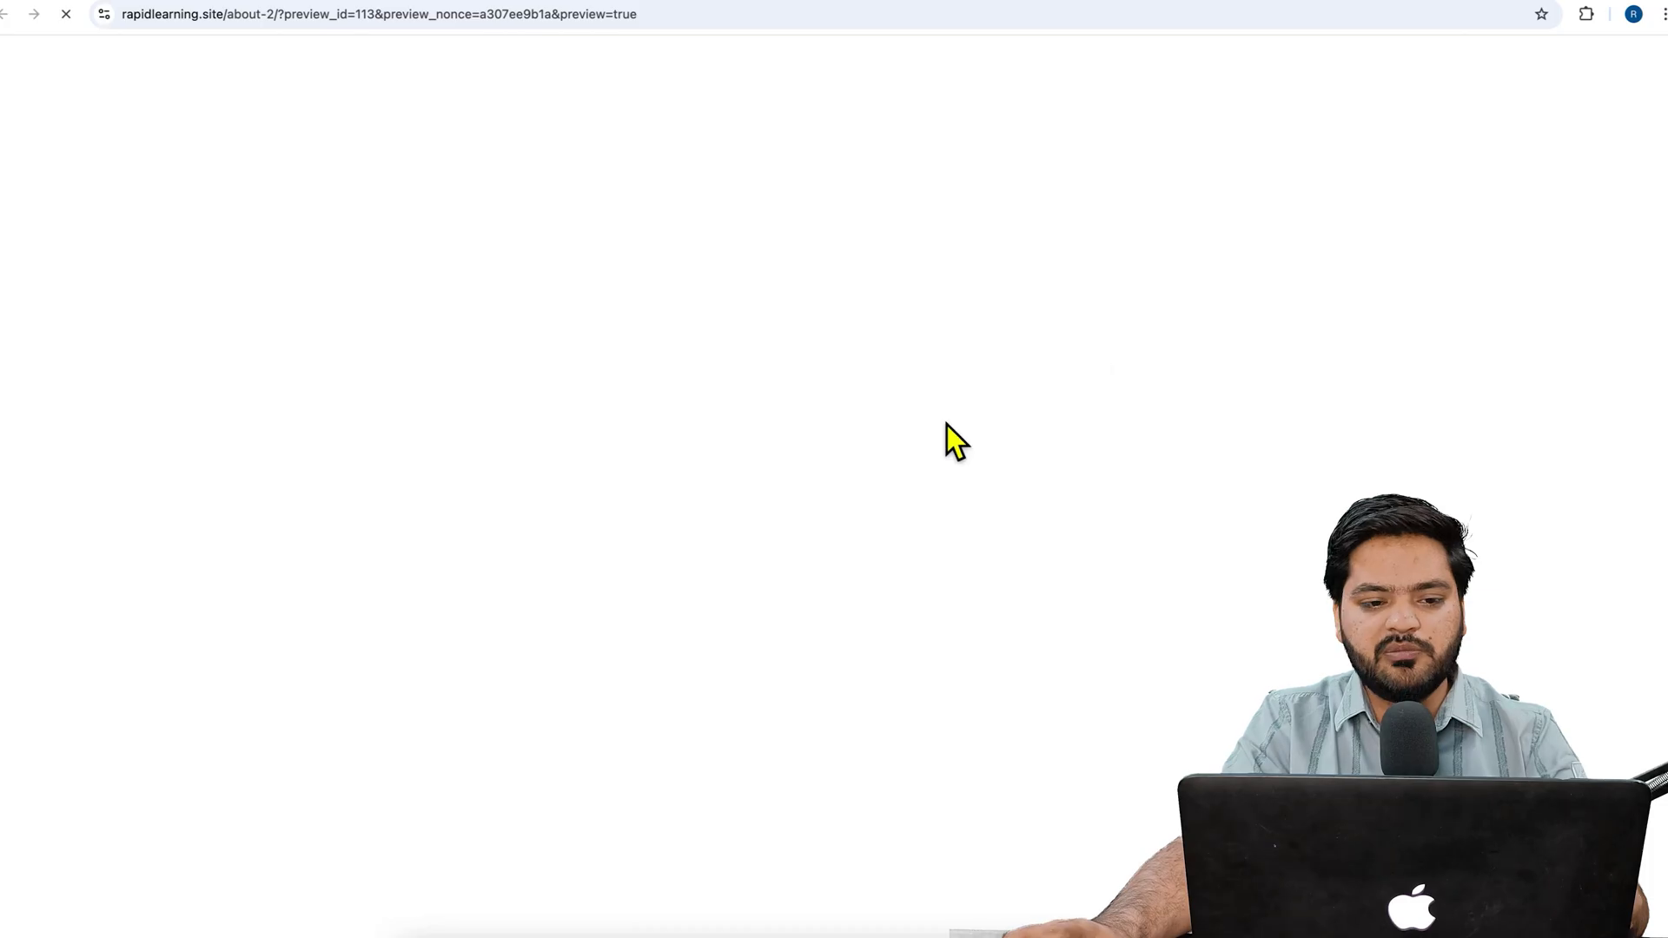
scroll(582, 533, "down", 15)
scroll(582, 534, "down", 10)
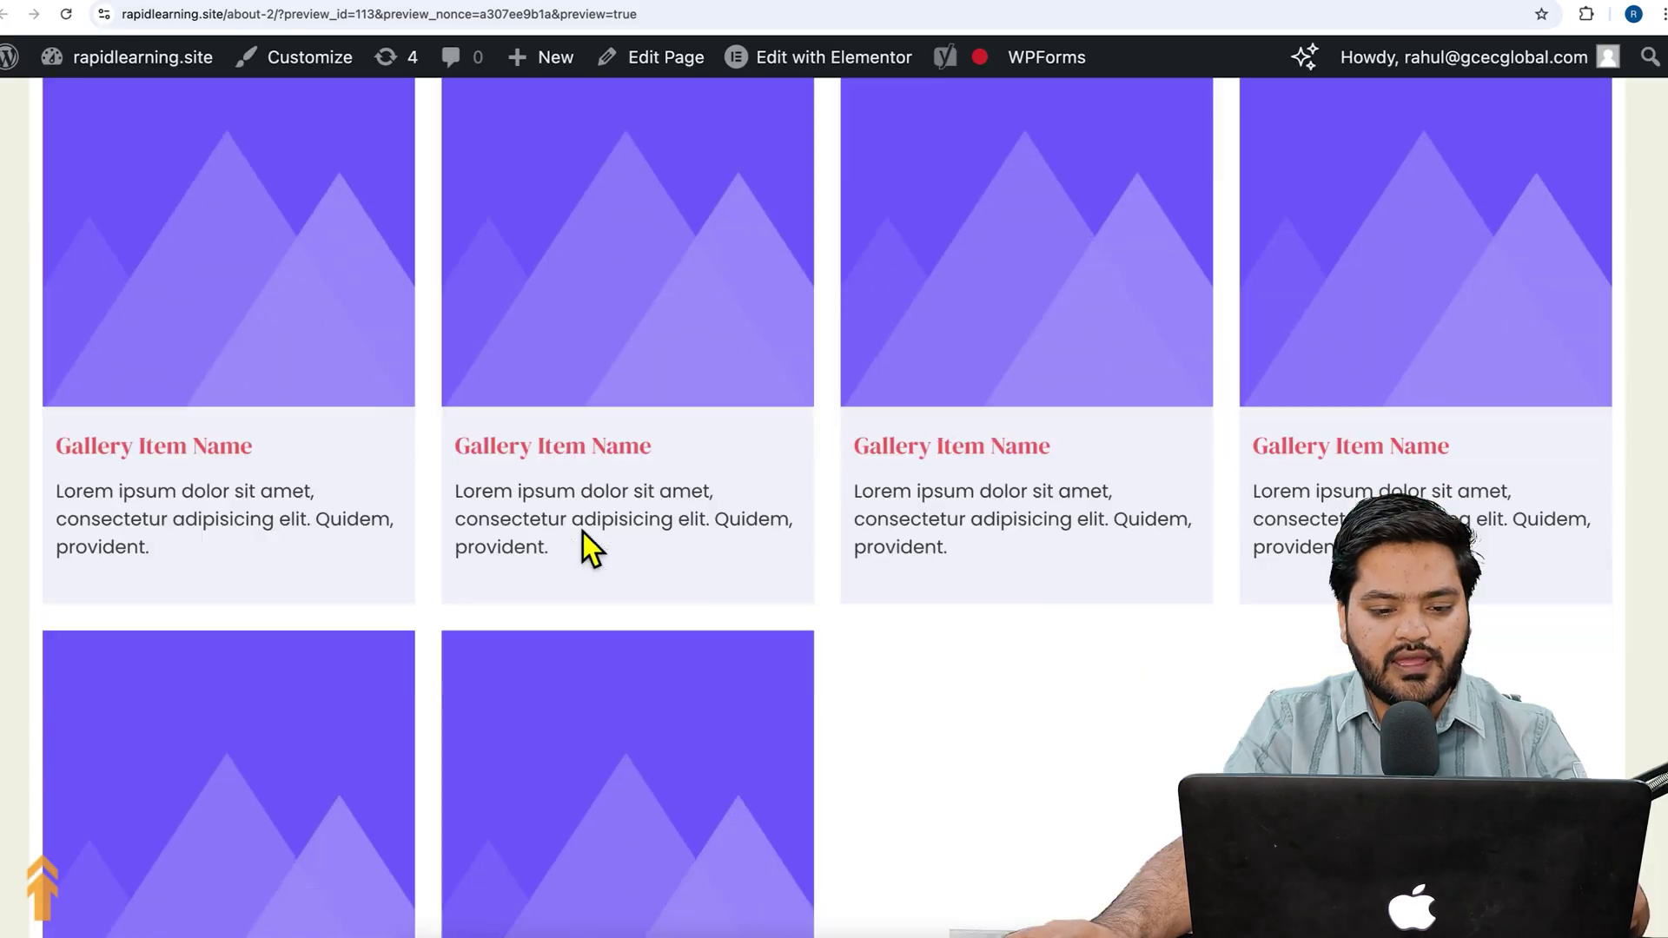
scroll(582, 532, "up", 10)
scroll(556, 521, "down", 6)
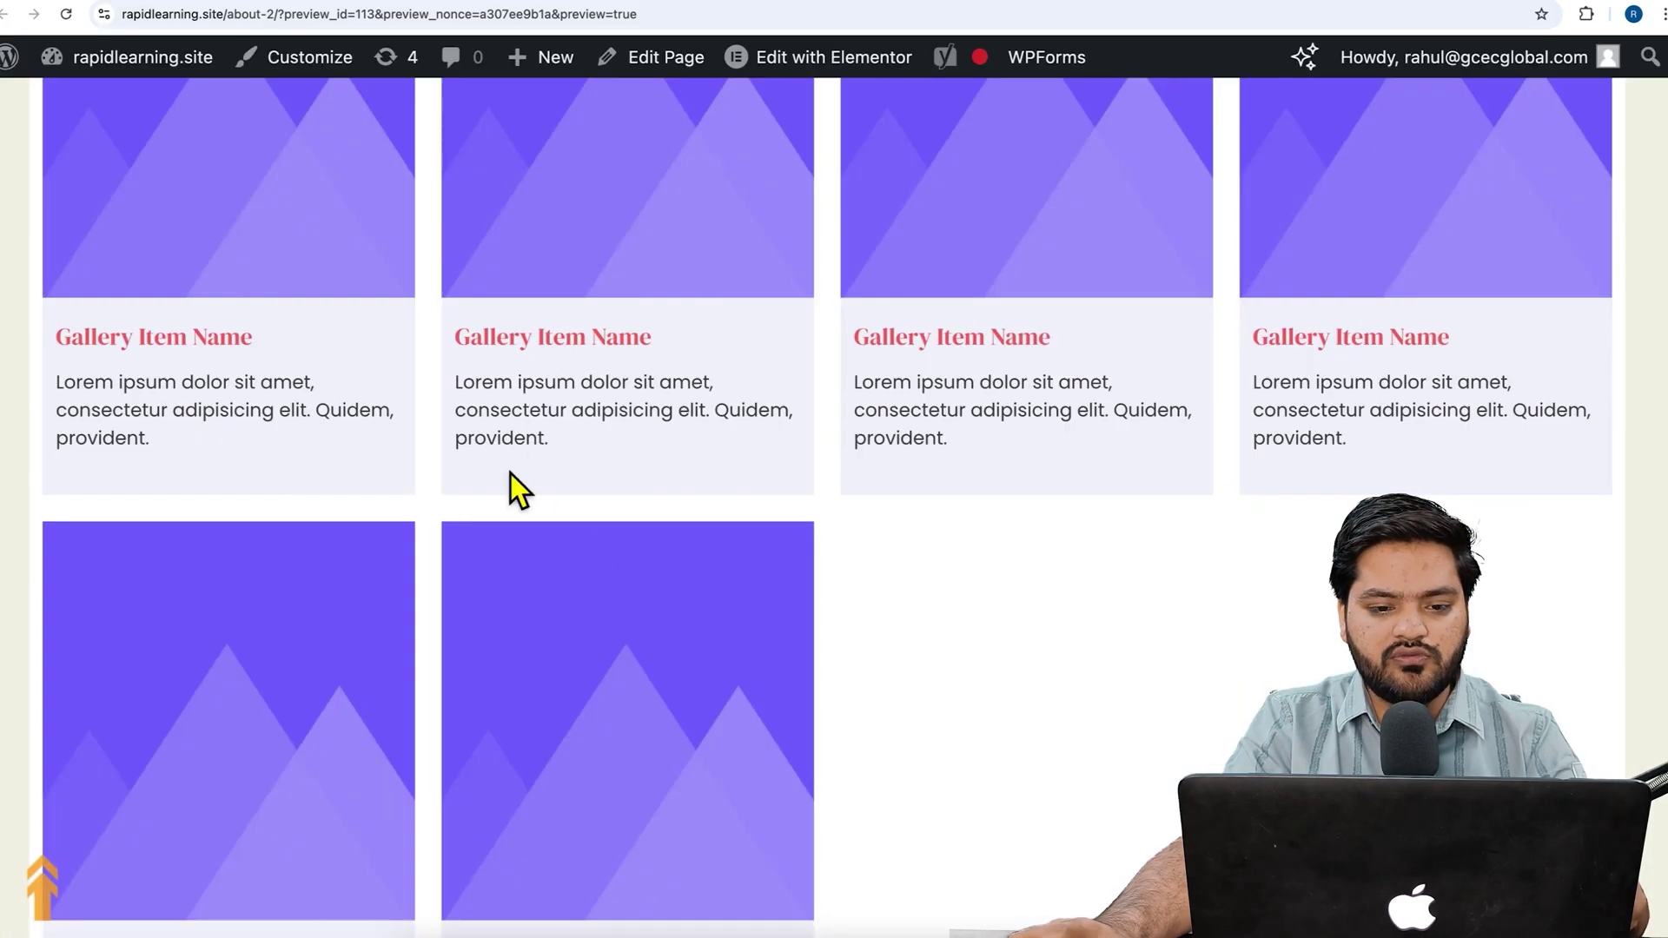
scroll(712, 682, "up", 6)
Step: Try both Gallery Item filters in turn, then return to All to show every card
left_click(787, 391)
left_click(991, 382)
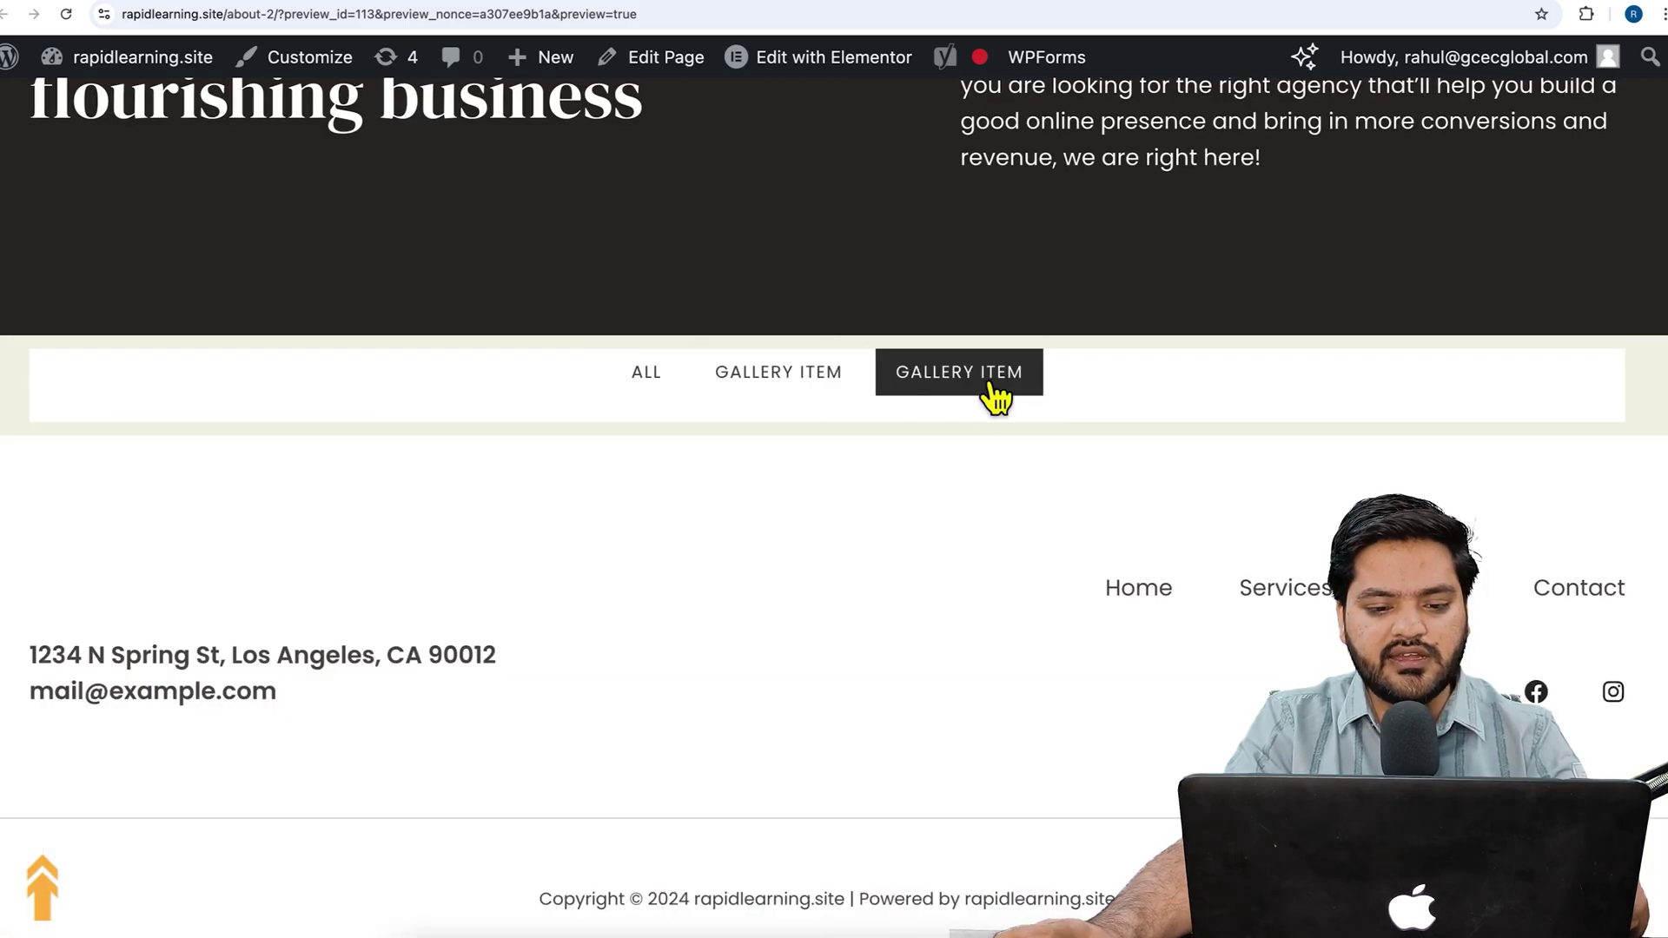
left_click(800, 408)
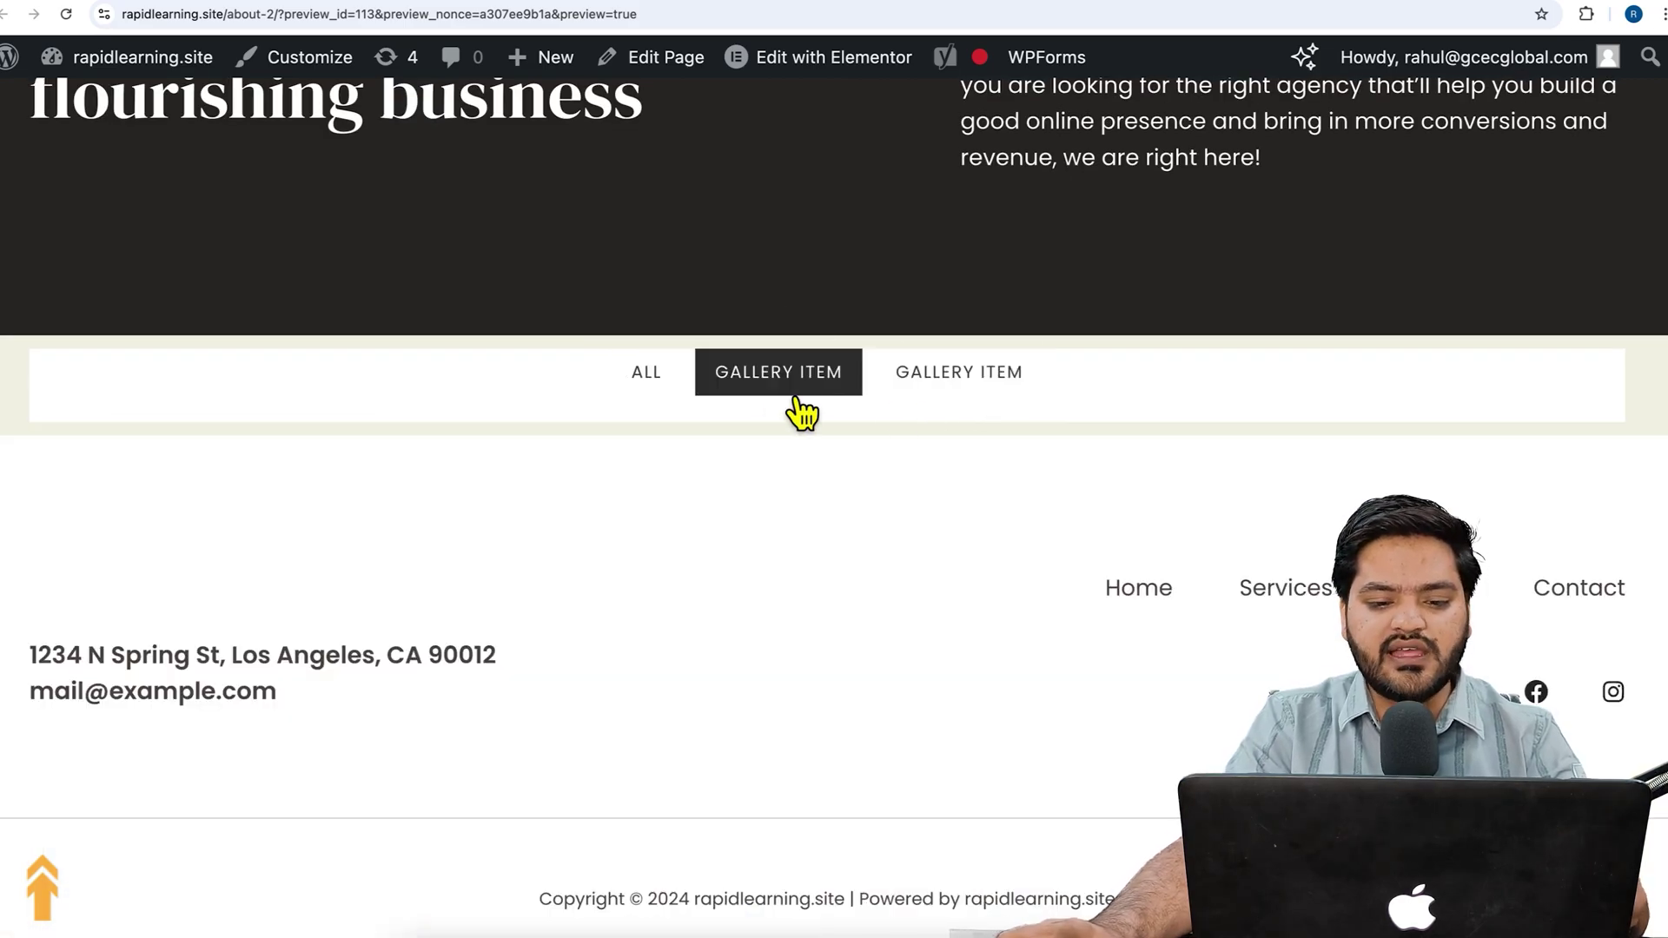
left_click(970, 407)
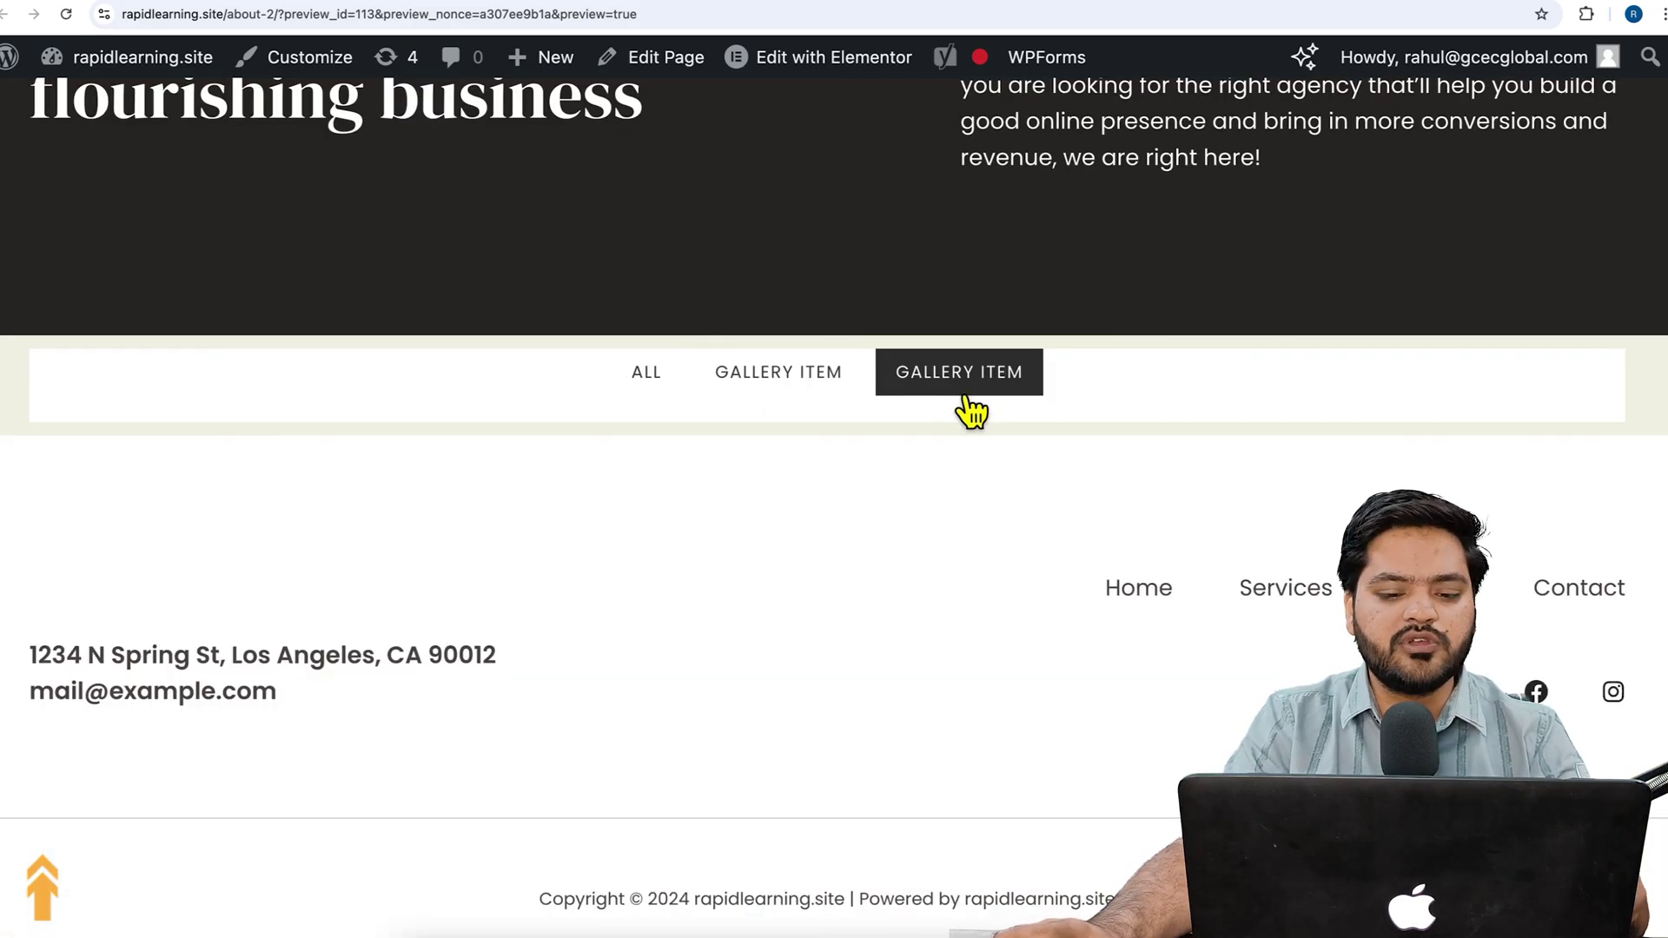
left_click(648, 401)
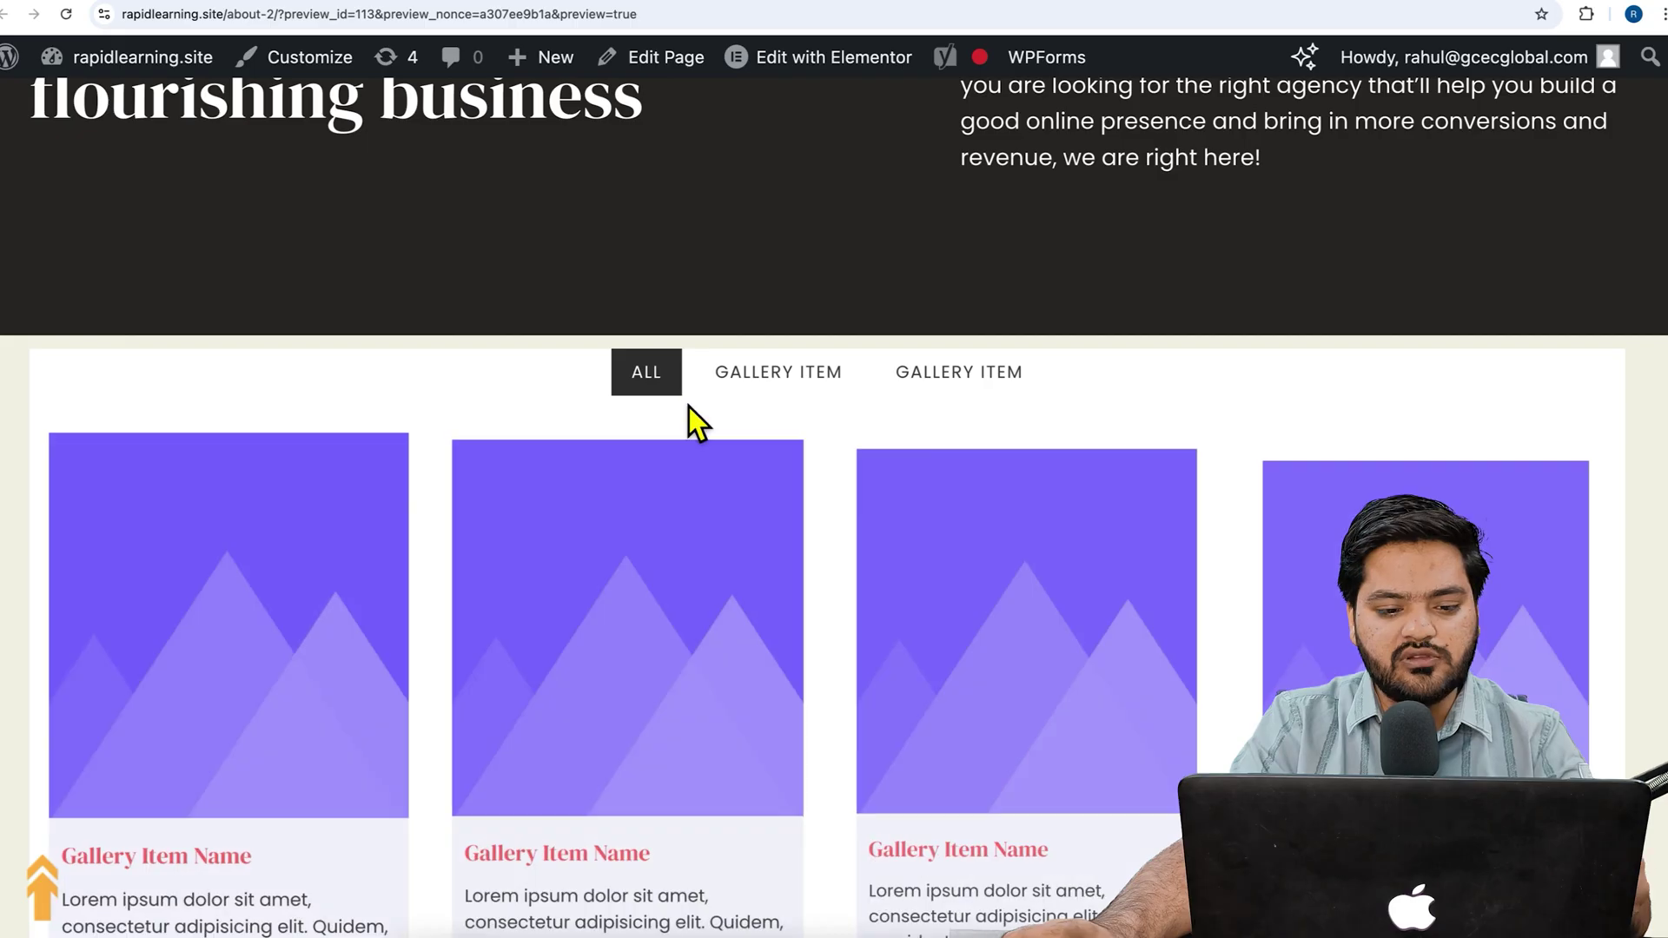
Step: Back in the editor, expand Filterable Controls and its first item, then Gallery Items and the first card
left_click(400, 4)
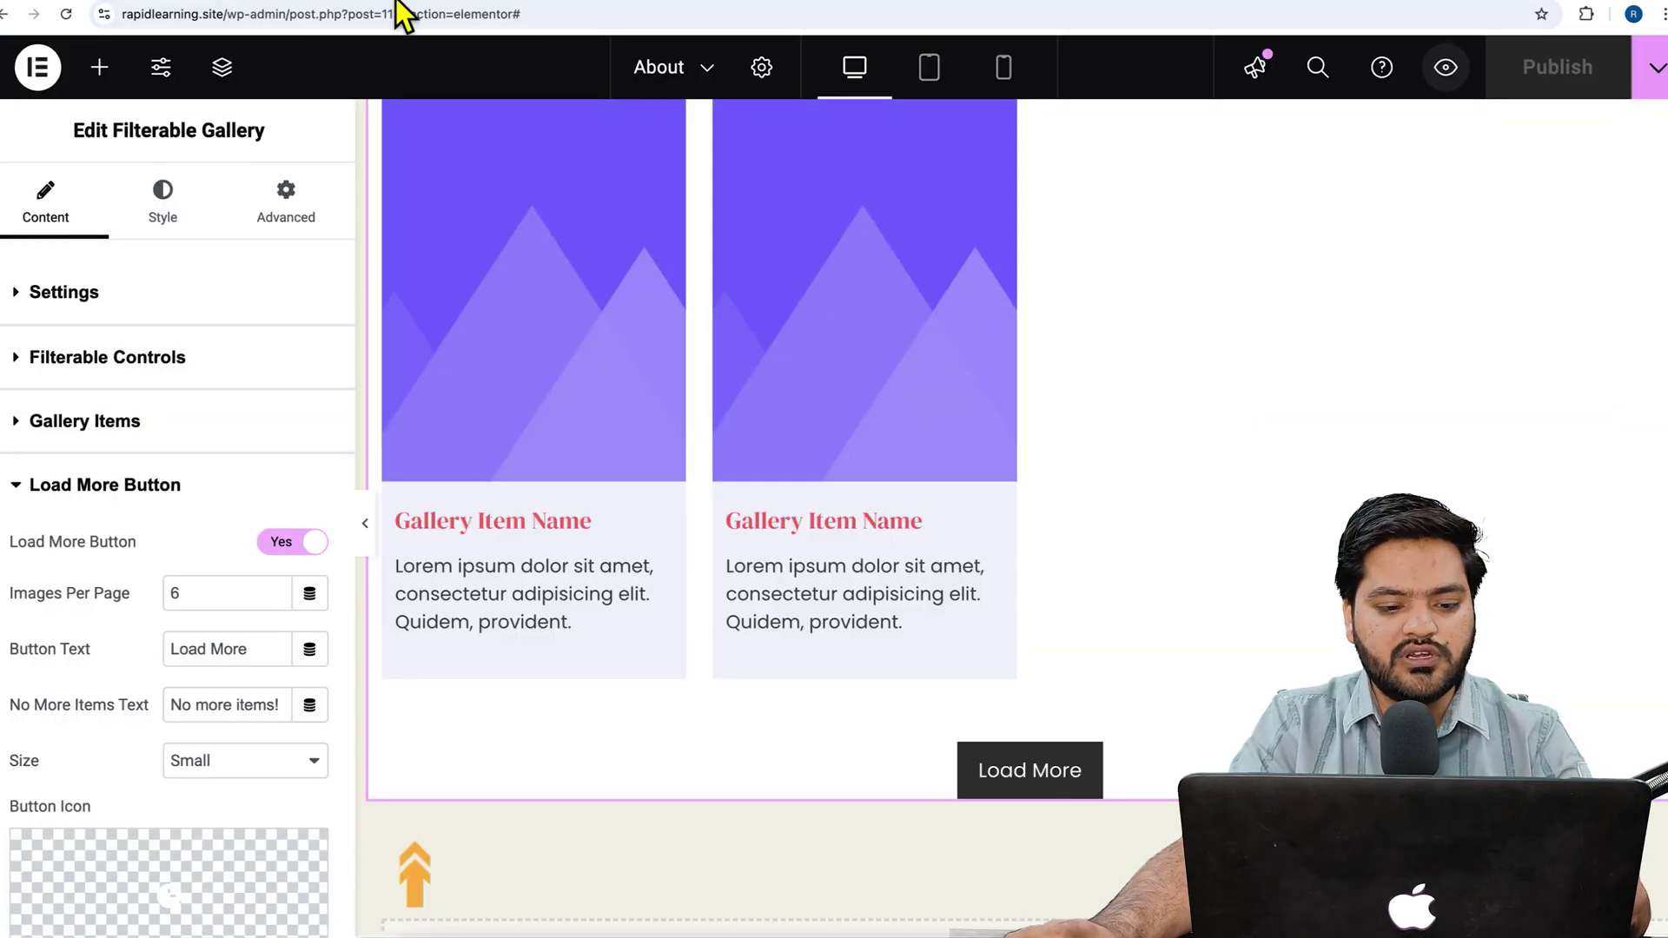
scroll(521, 530, "up", 5)
scroll(565, 521, "up", 5)
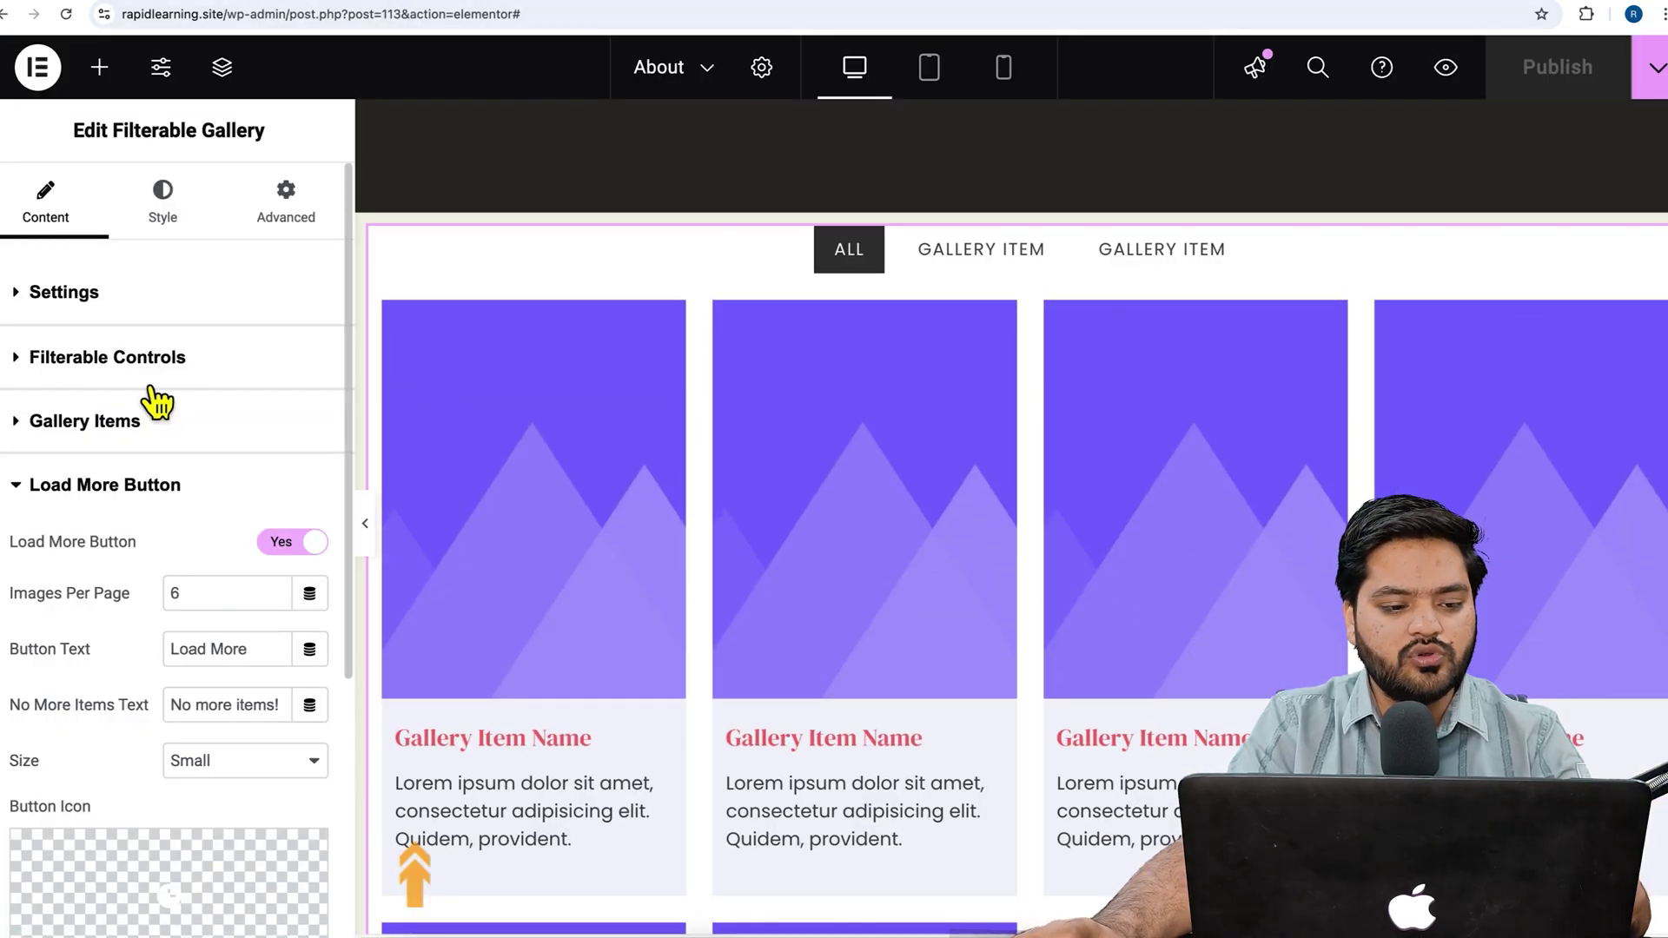
left_click(161, 370)
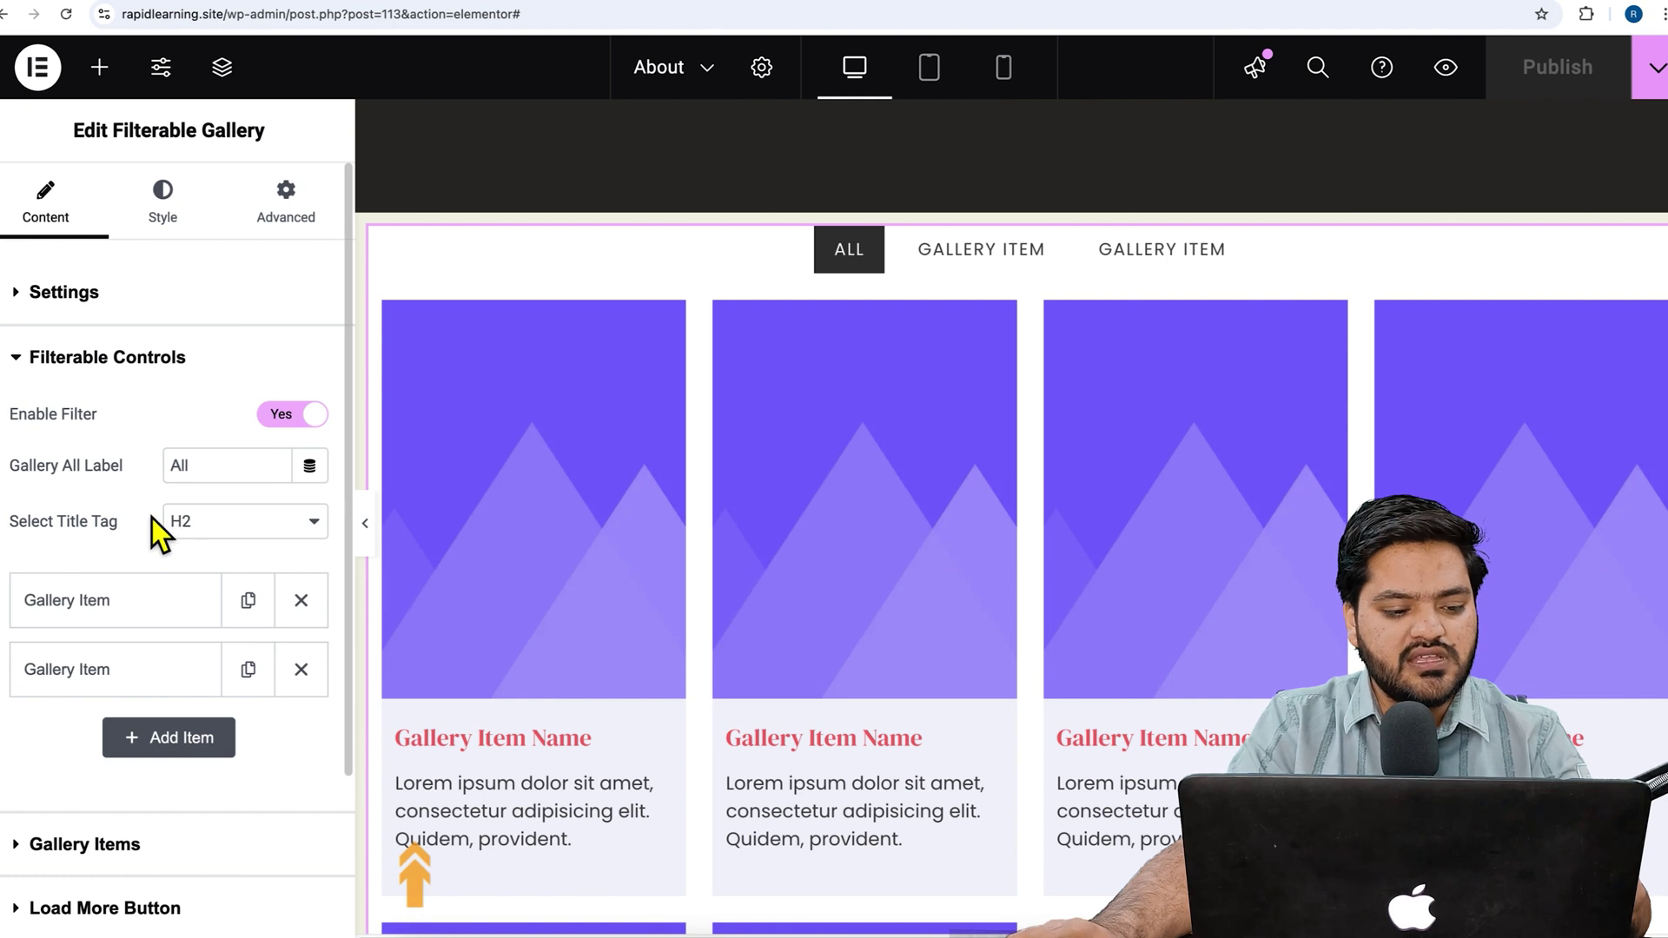
scroll(153, 518, "down", 1)
left_click(151, 577)
scroll(165, 575, "down", 2)
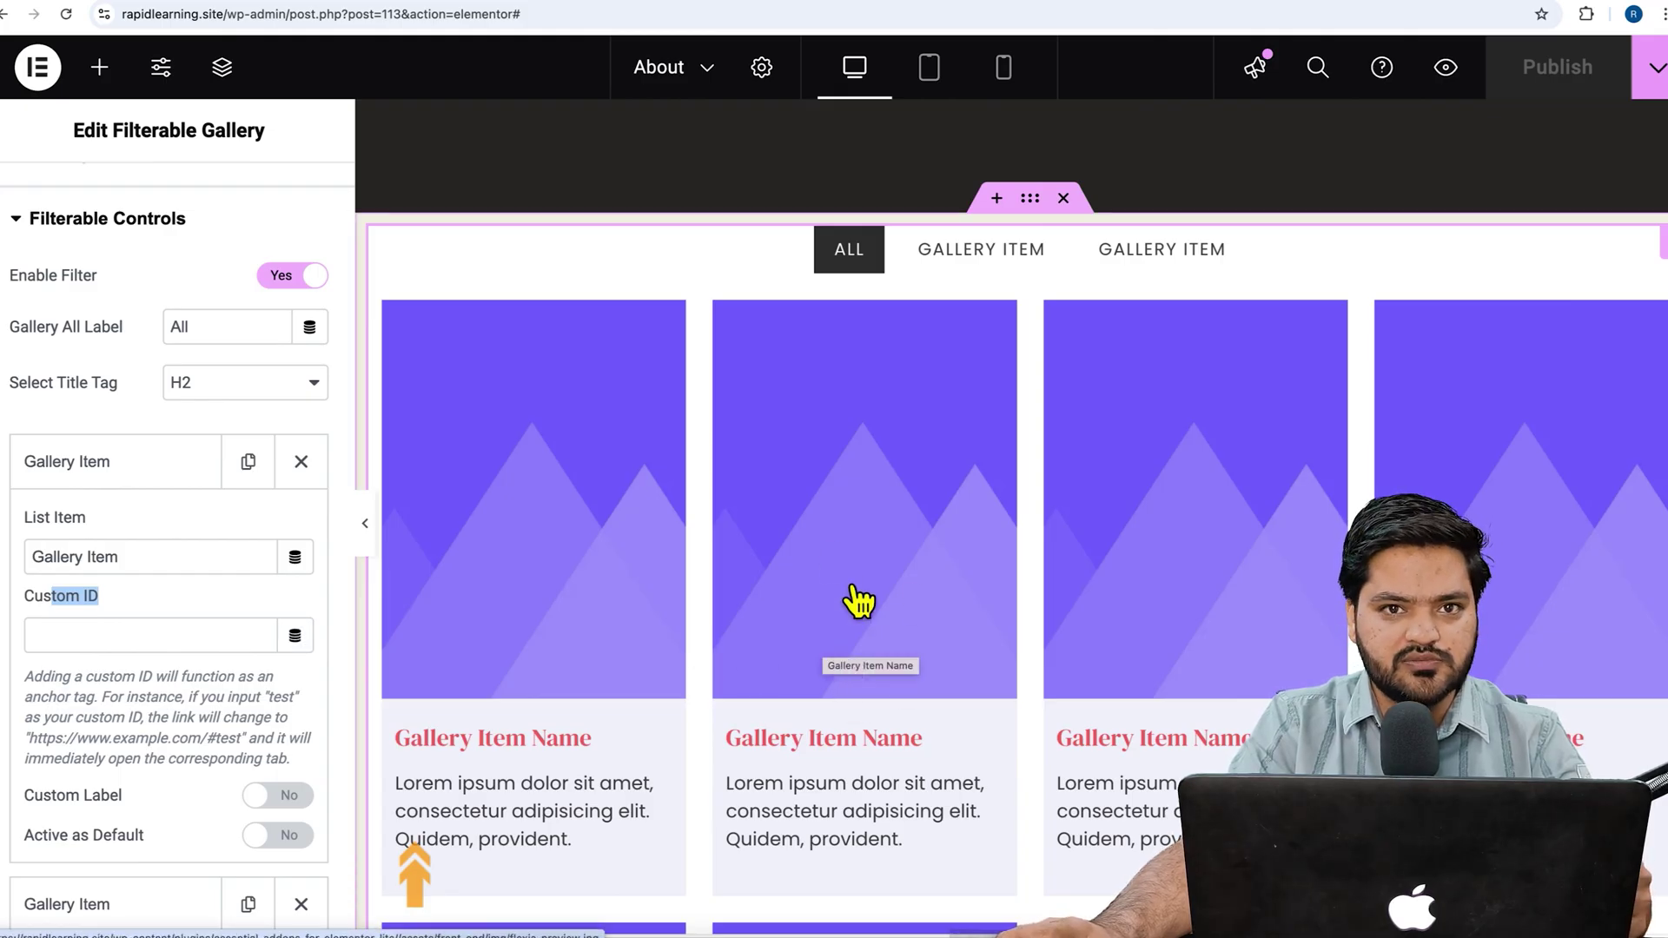
left_click(163, 602)
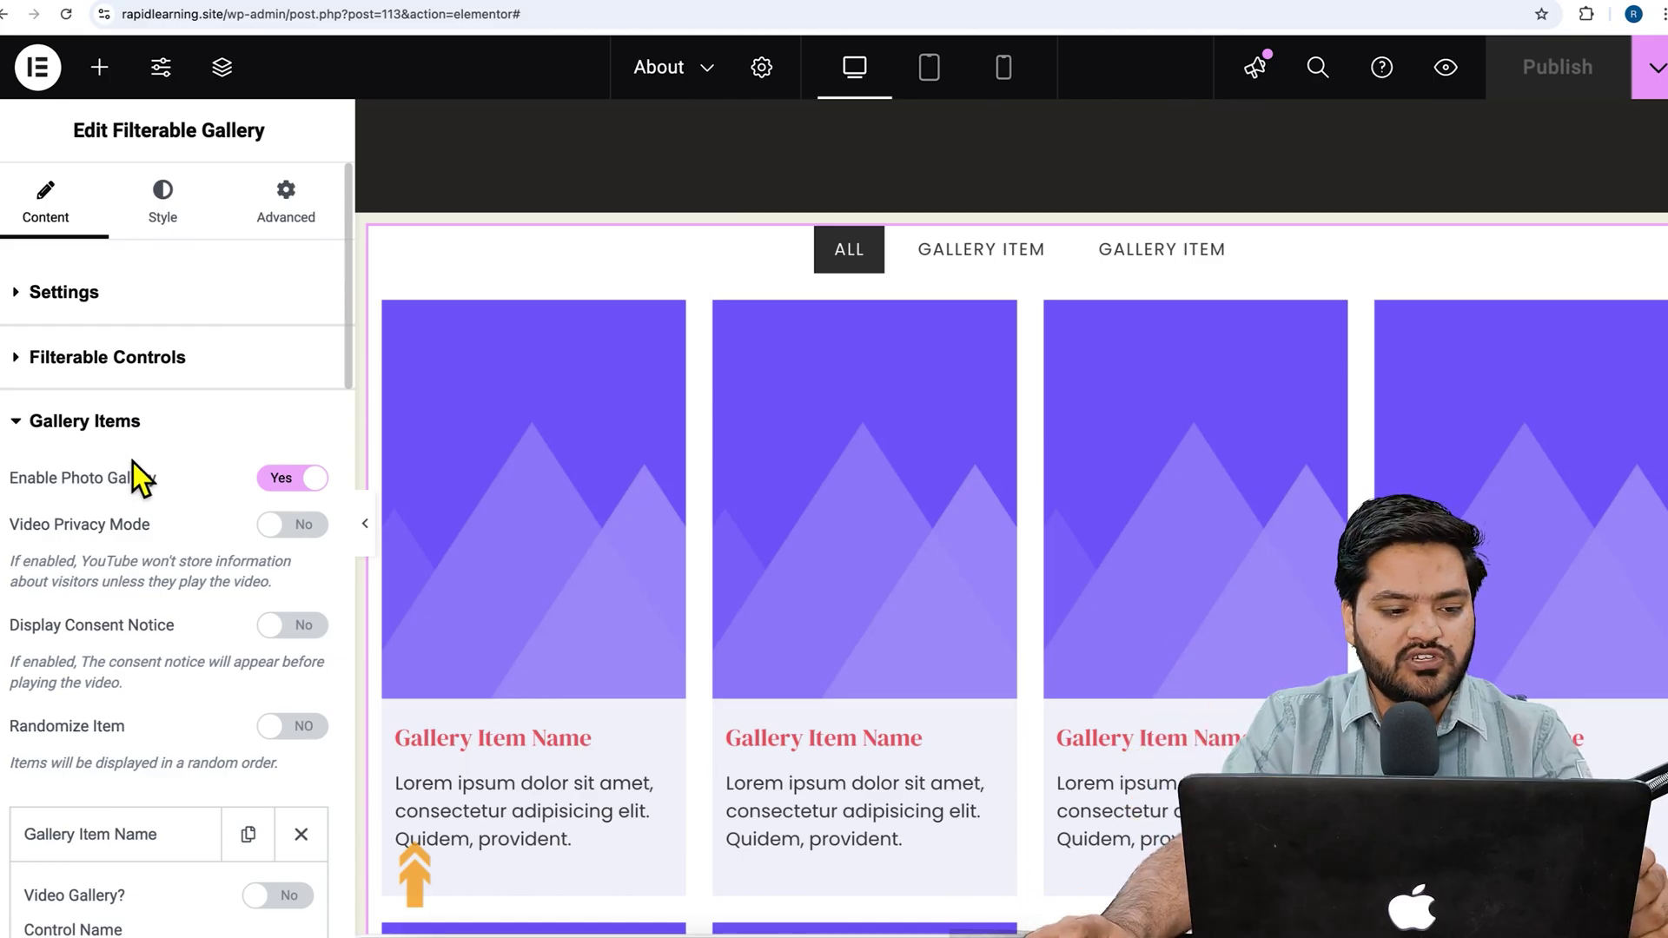
Step: Rename the first filter tab from 'Gallery Item' to ABC with custom ID ABC
left_click(83, 369)
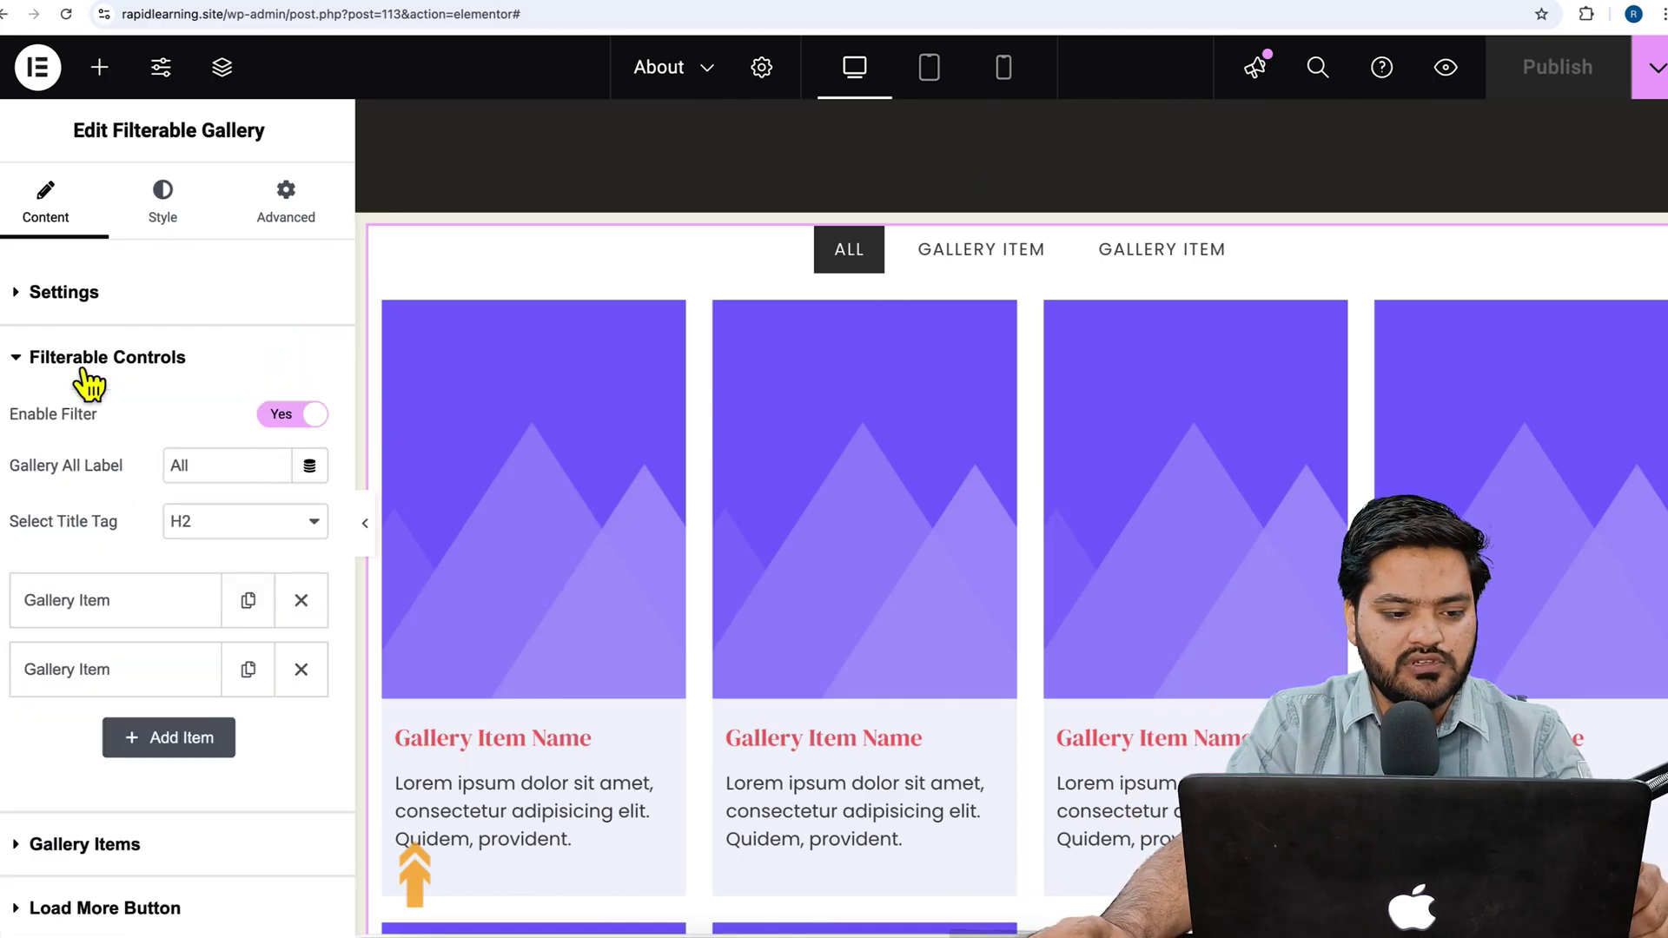
left_click(155, 639)
left_click_drag(171, 707, 5, 700)
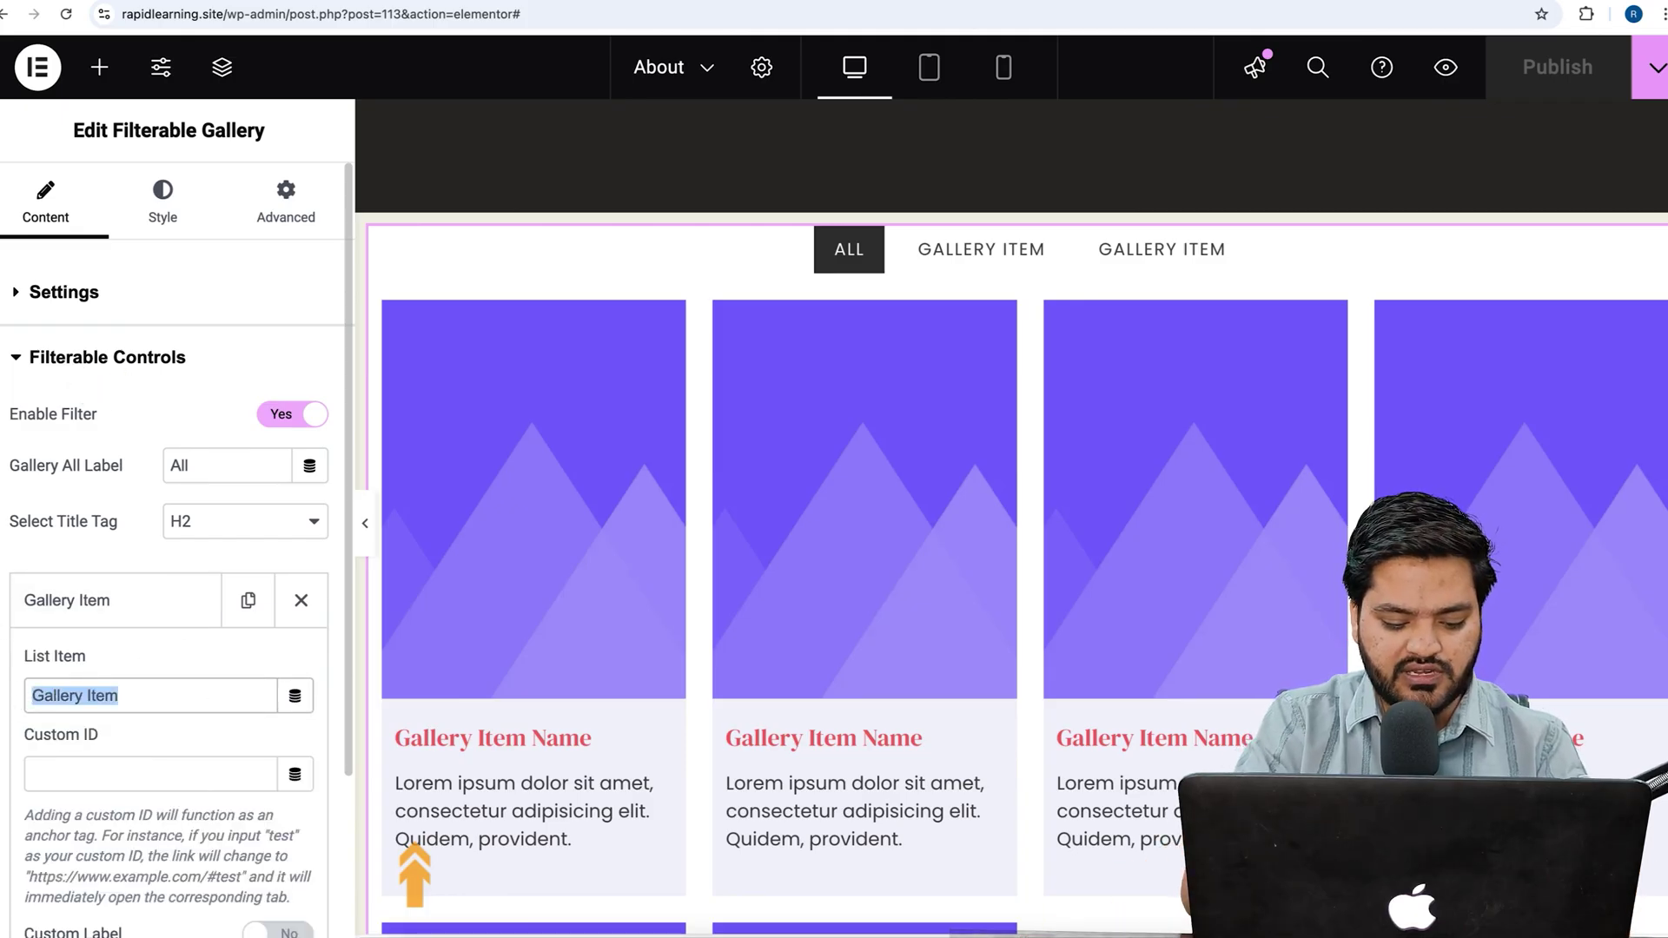
type("ABC")
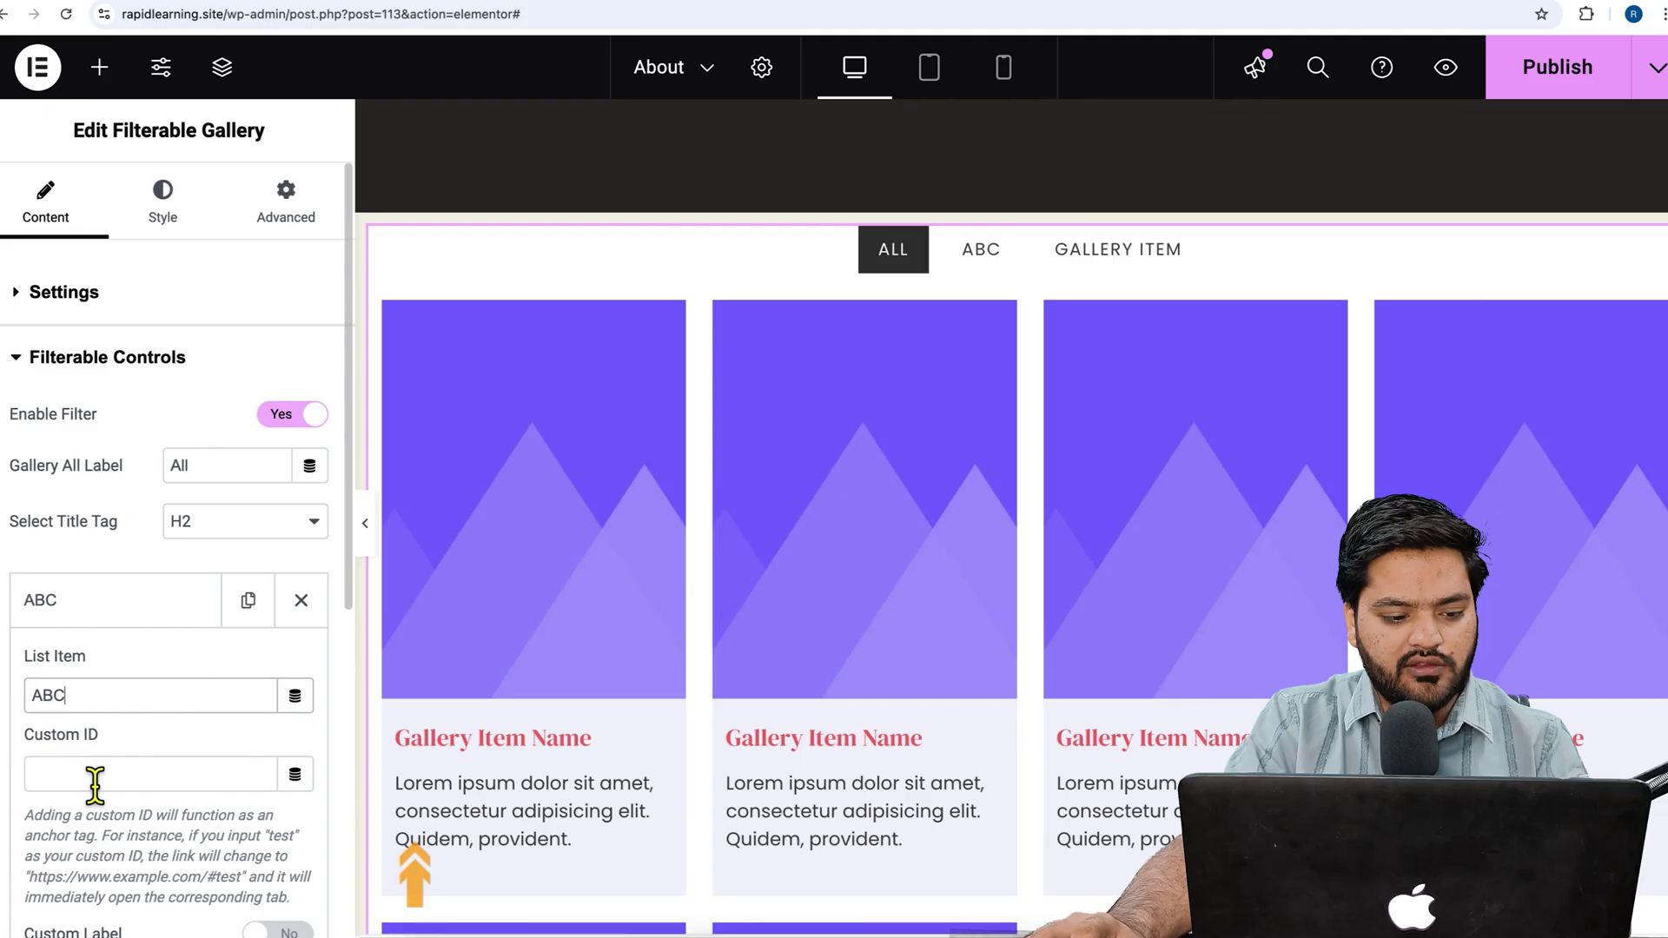
left_click(112, 785)
type("ABC")
scroll(134, 570, "down", 1)
Step: Rename the second filter tab to XYZ with custom ID XYZ and collapse it
left_click(134, 570)
left_click(133, 663)
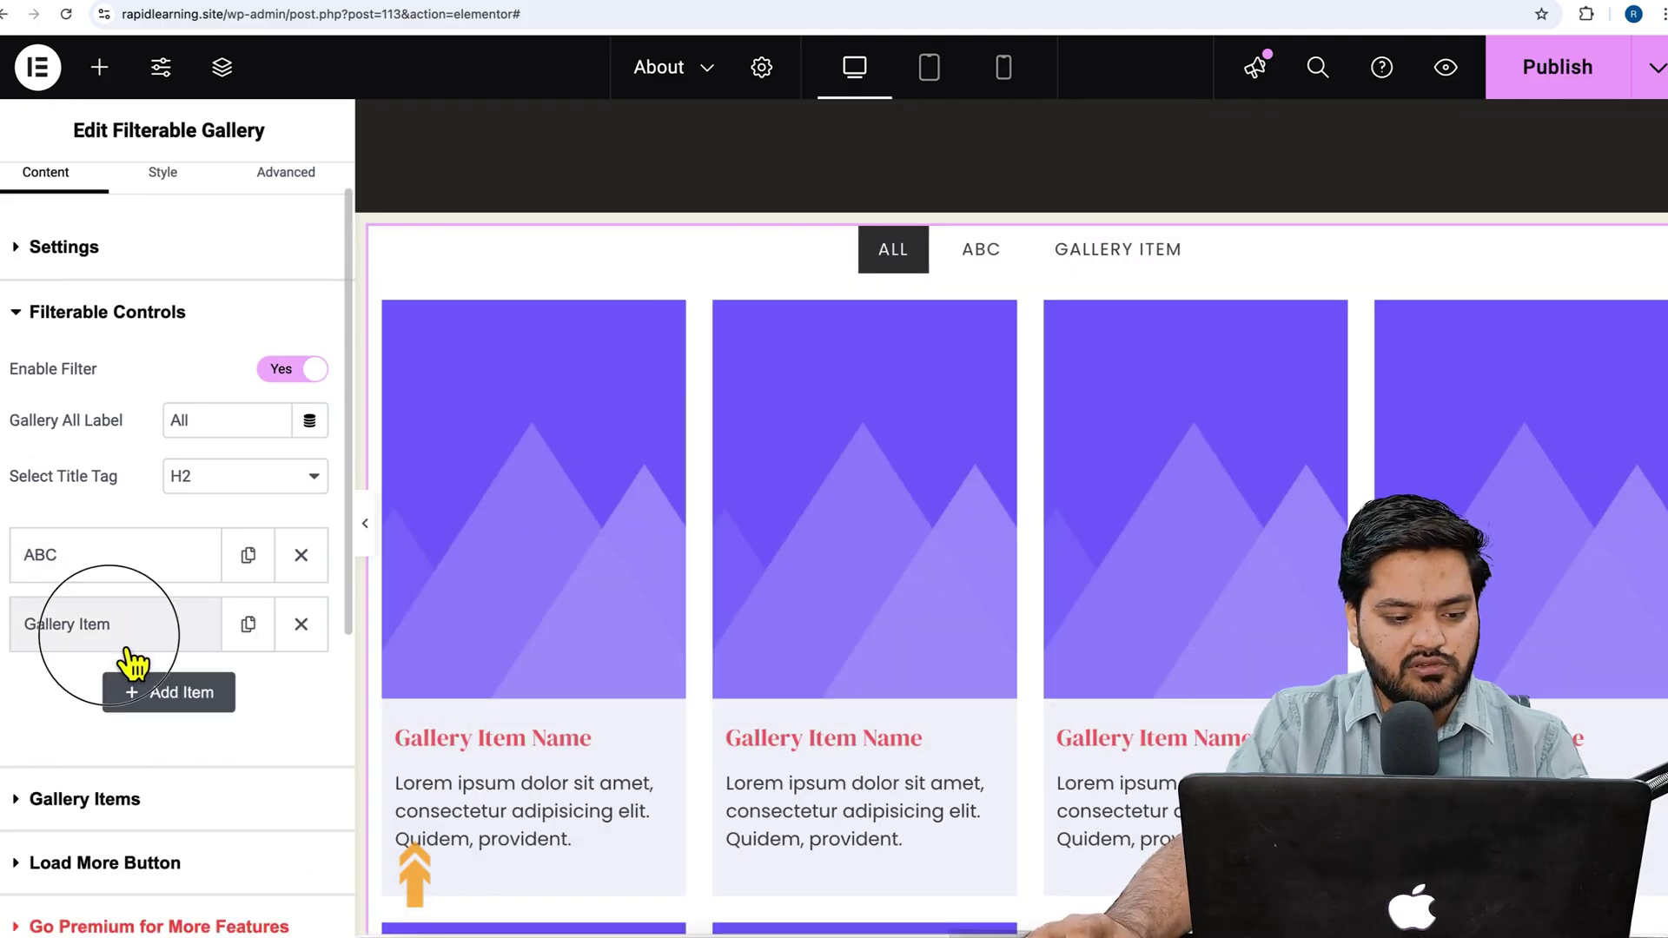
left_click(130, 728)
left_click_drag(132, 737, 7, 726)
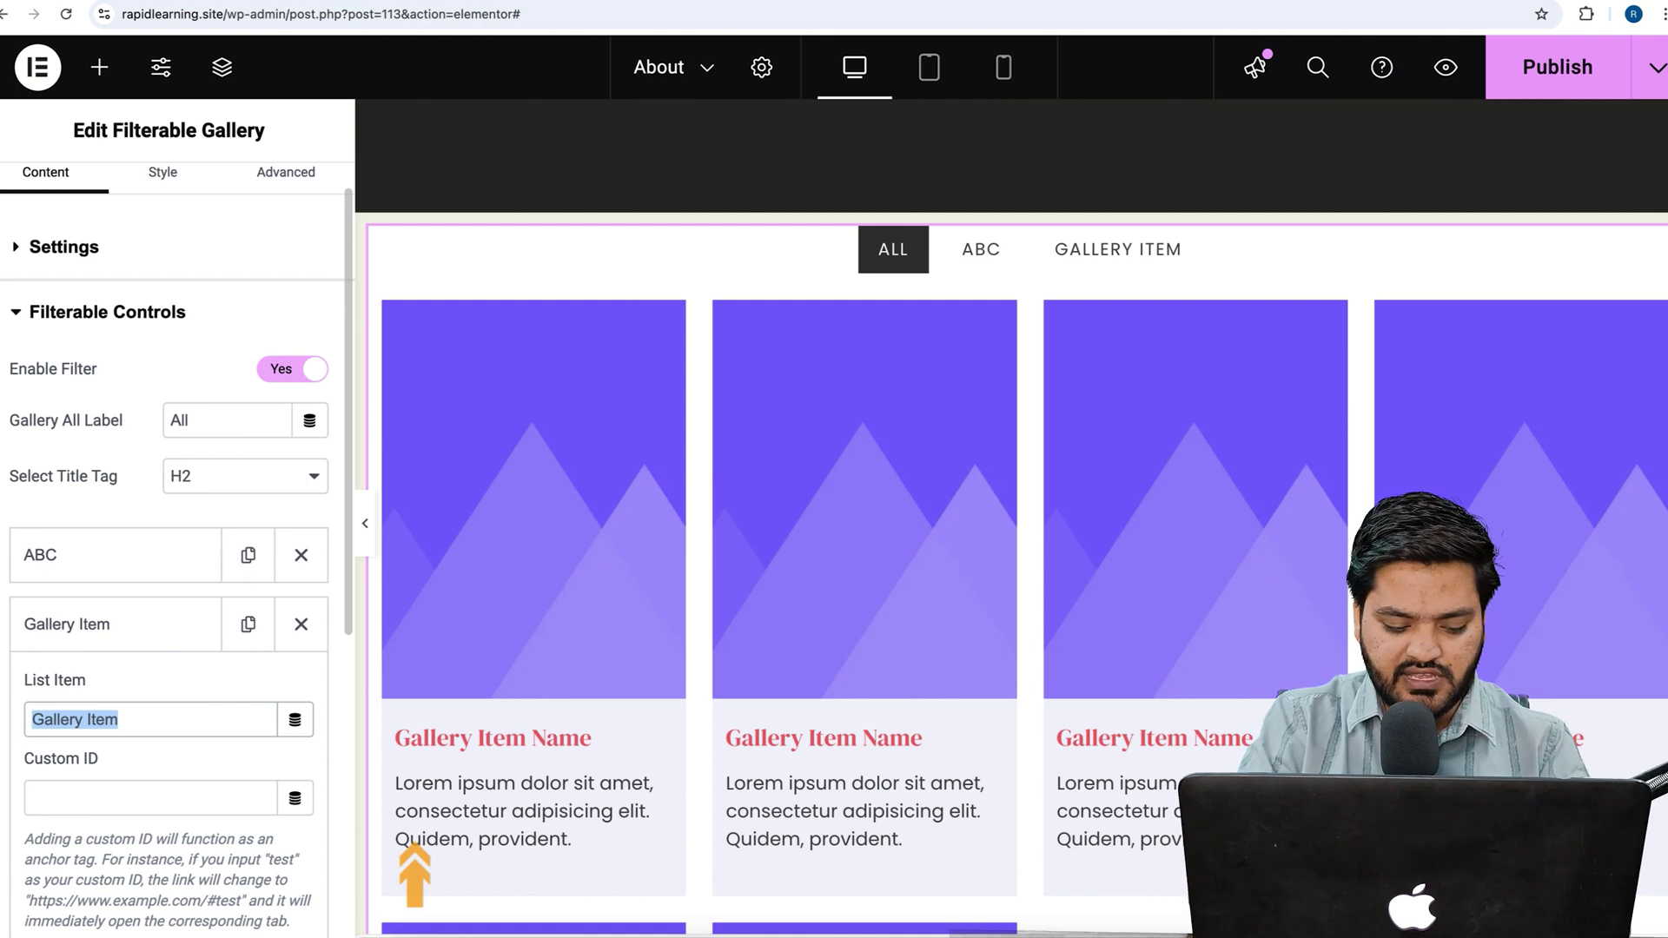
type("XYZ")
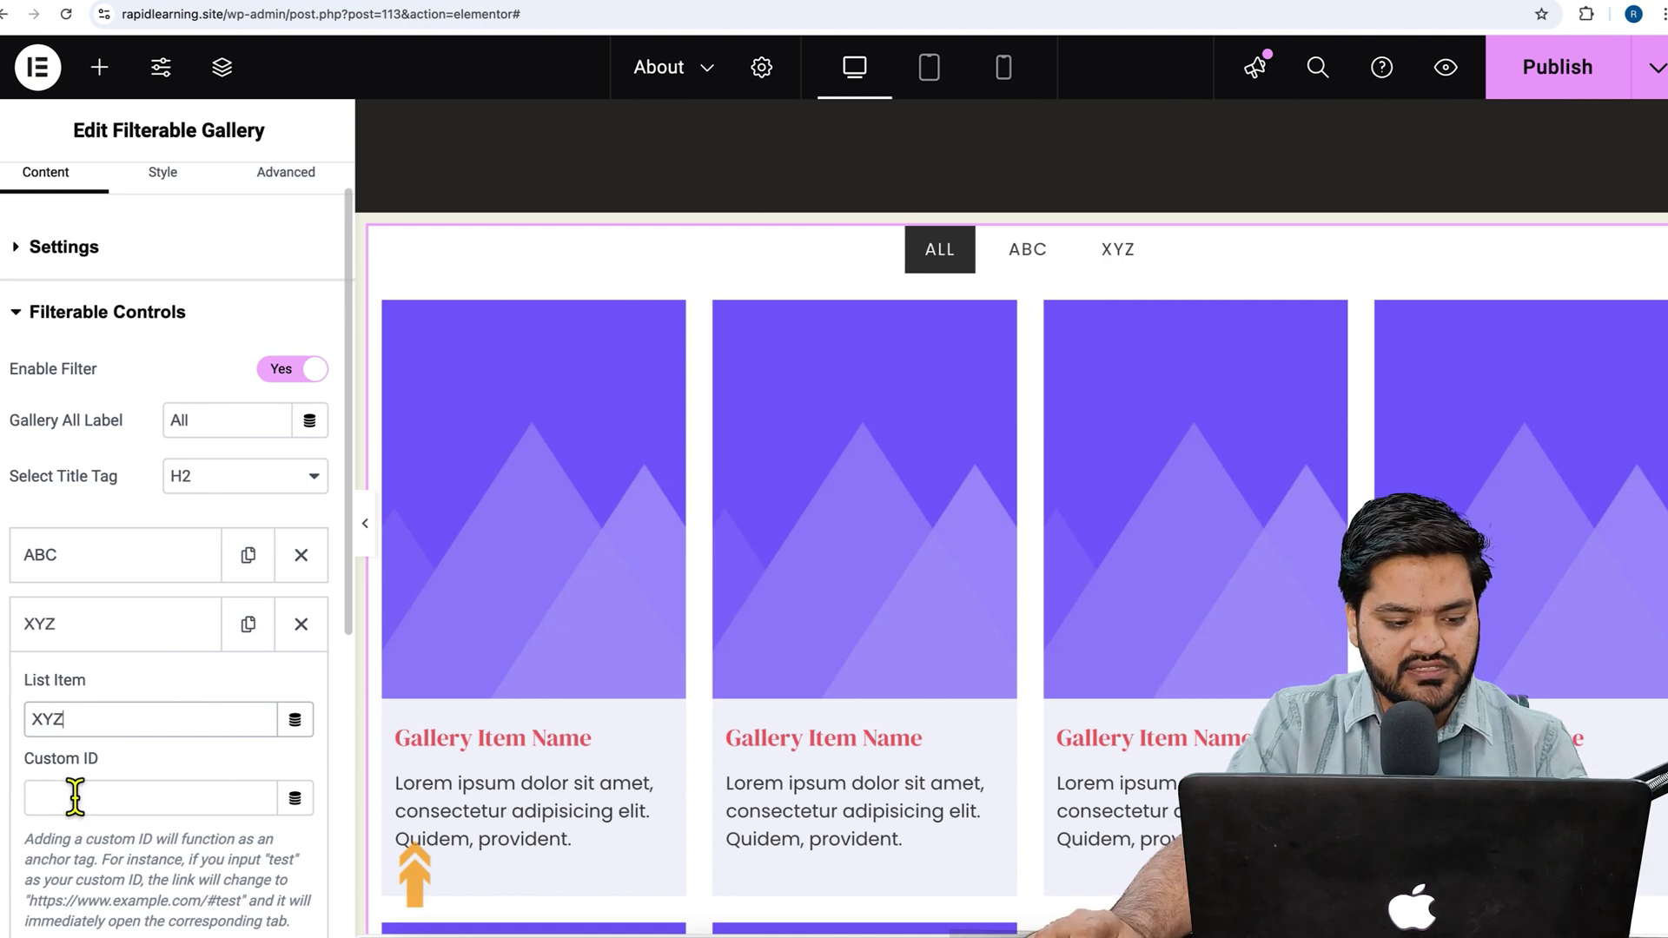
left_click(79, 801)
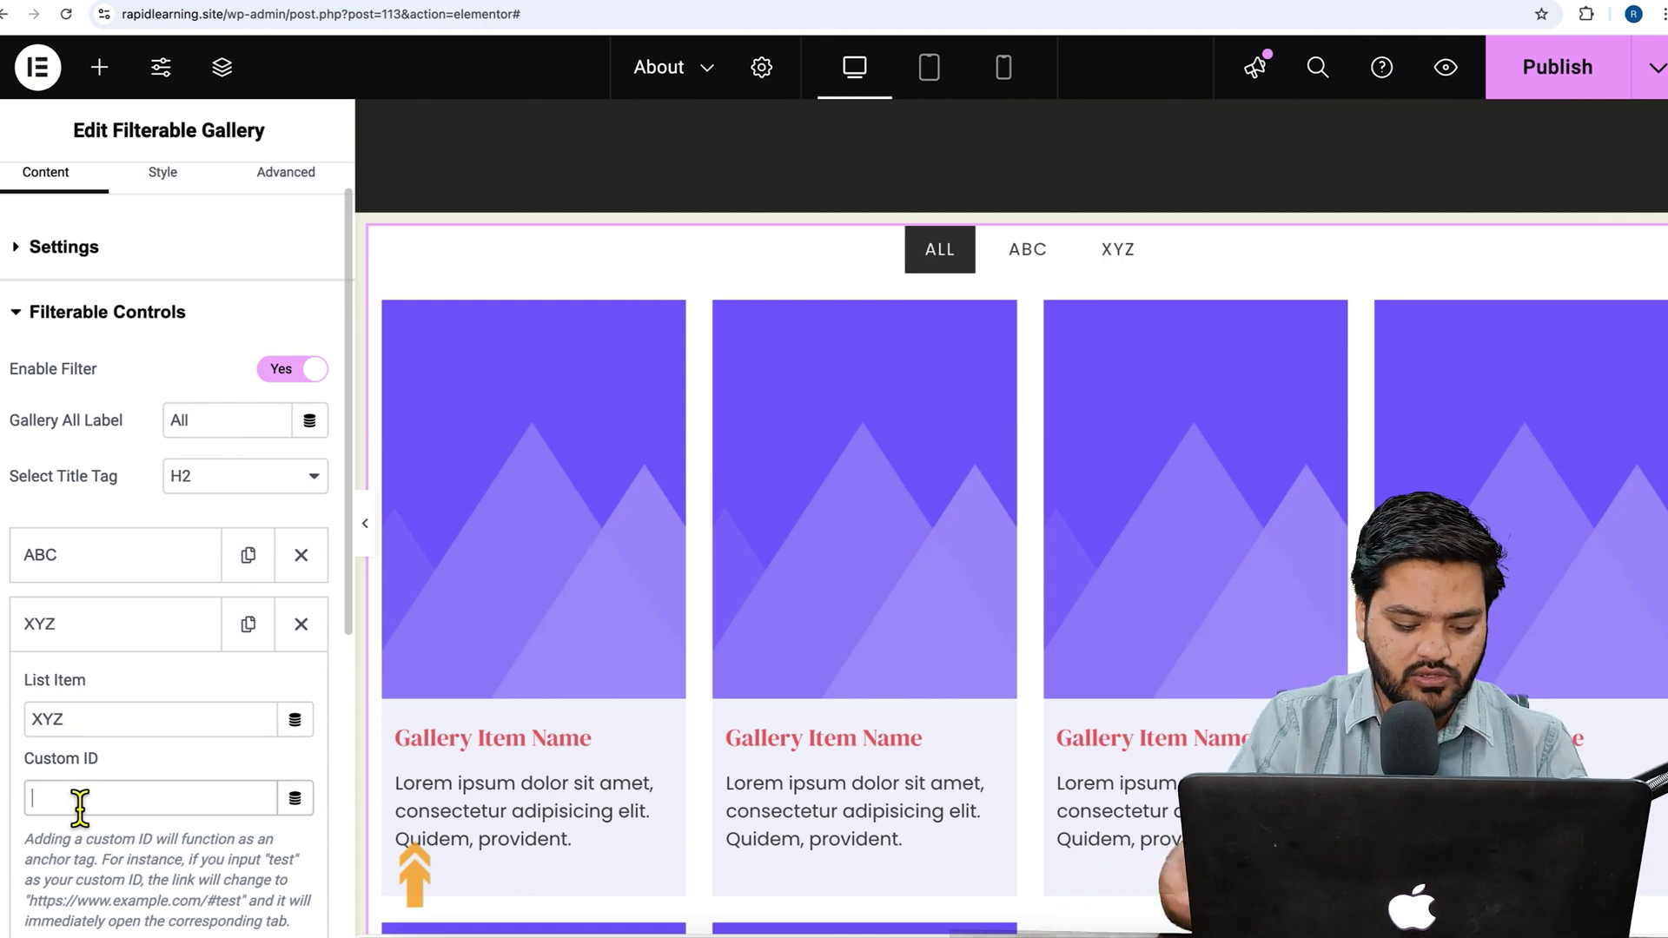
type("XYZ")
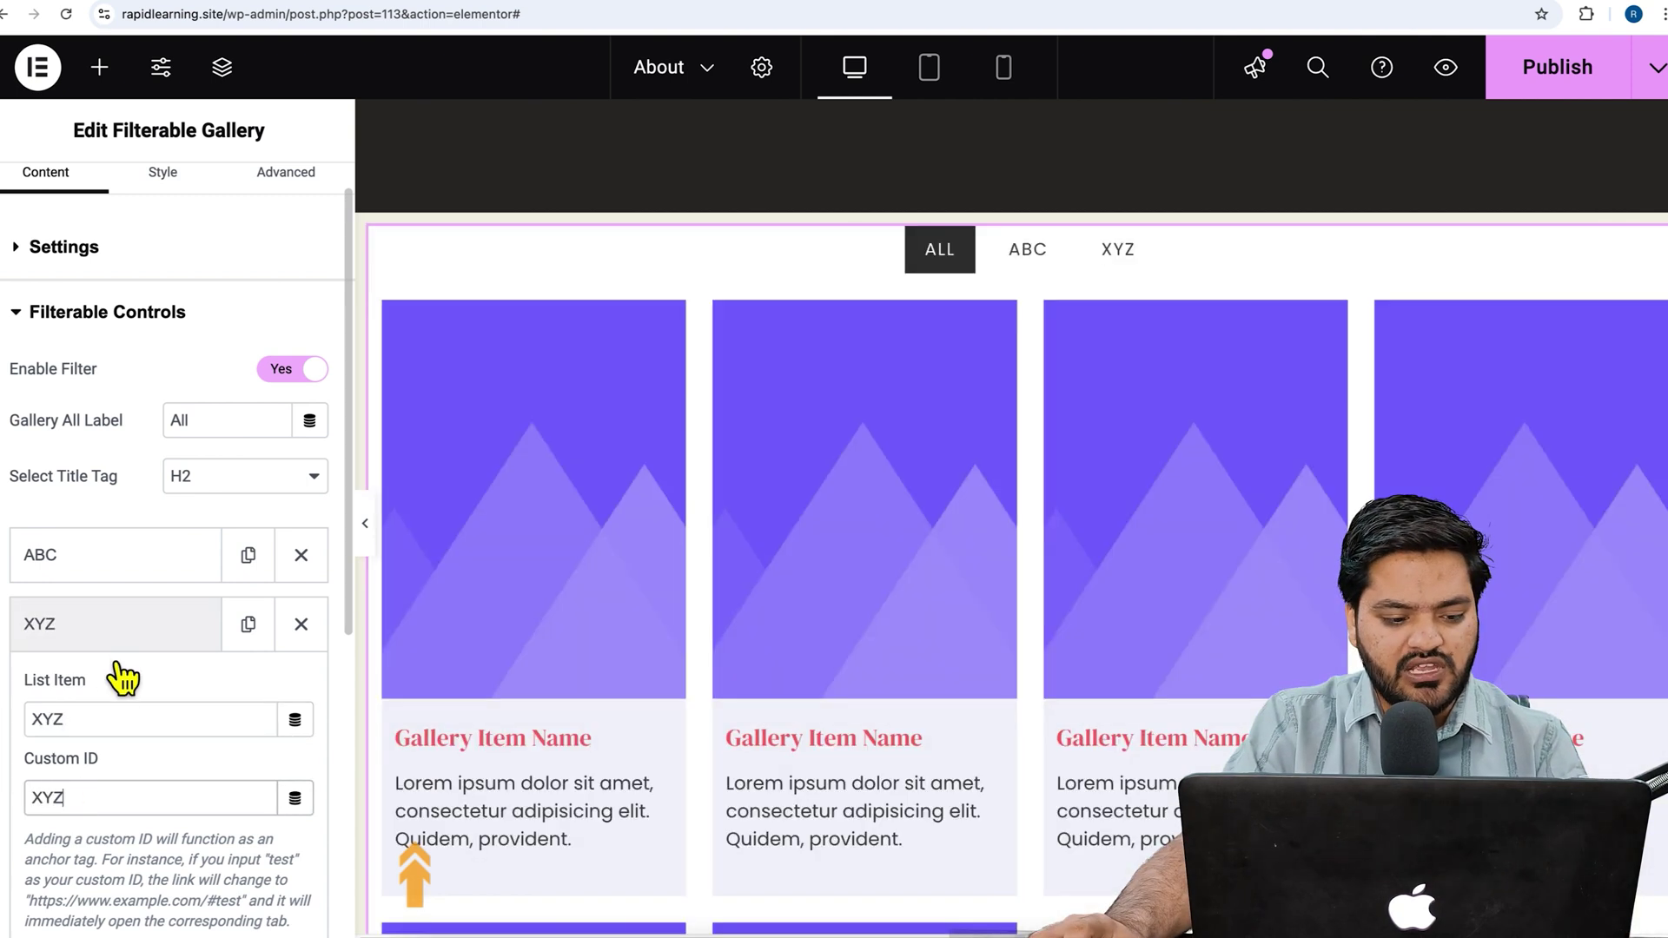
left_click(116, 647)
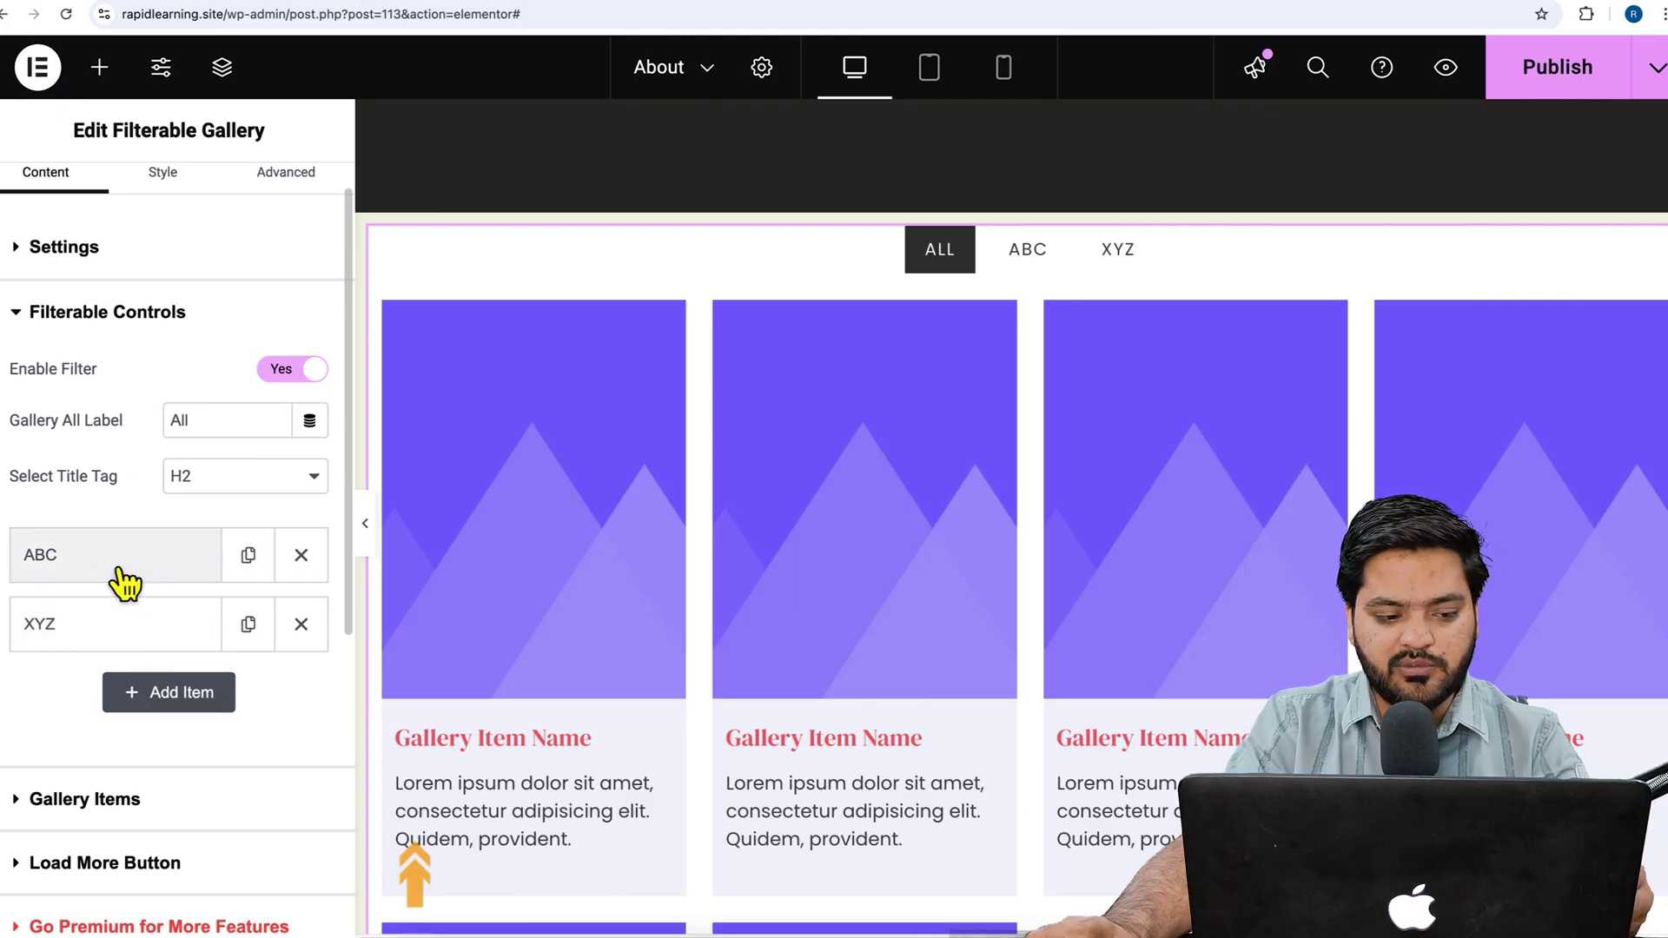
scroll(111, 658, "down", 3)
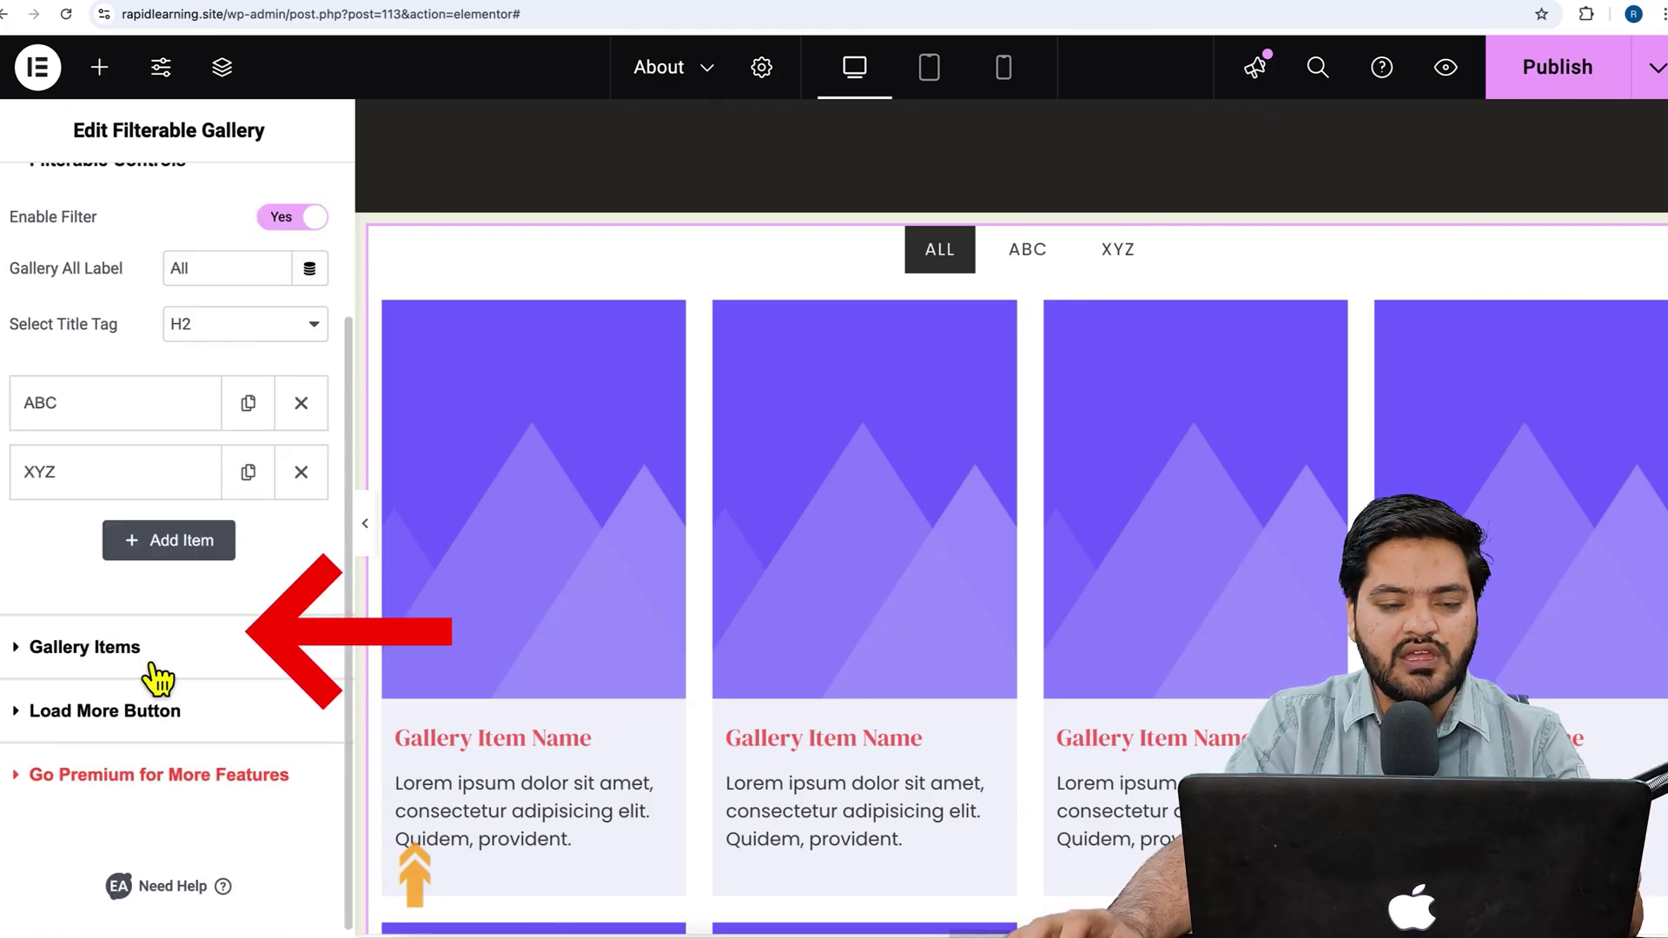
Step: Under Gallery Items, set the first card's Control Name to ABC and the second's to XYZ
left_click(142, 650)
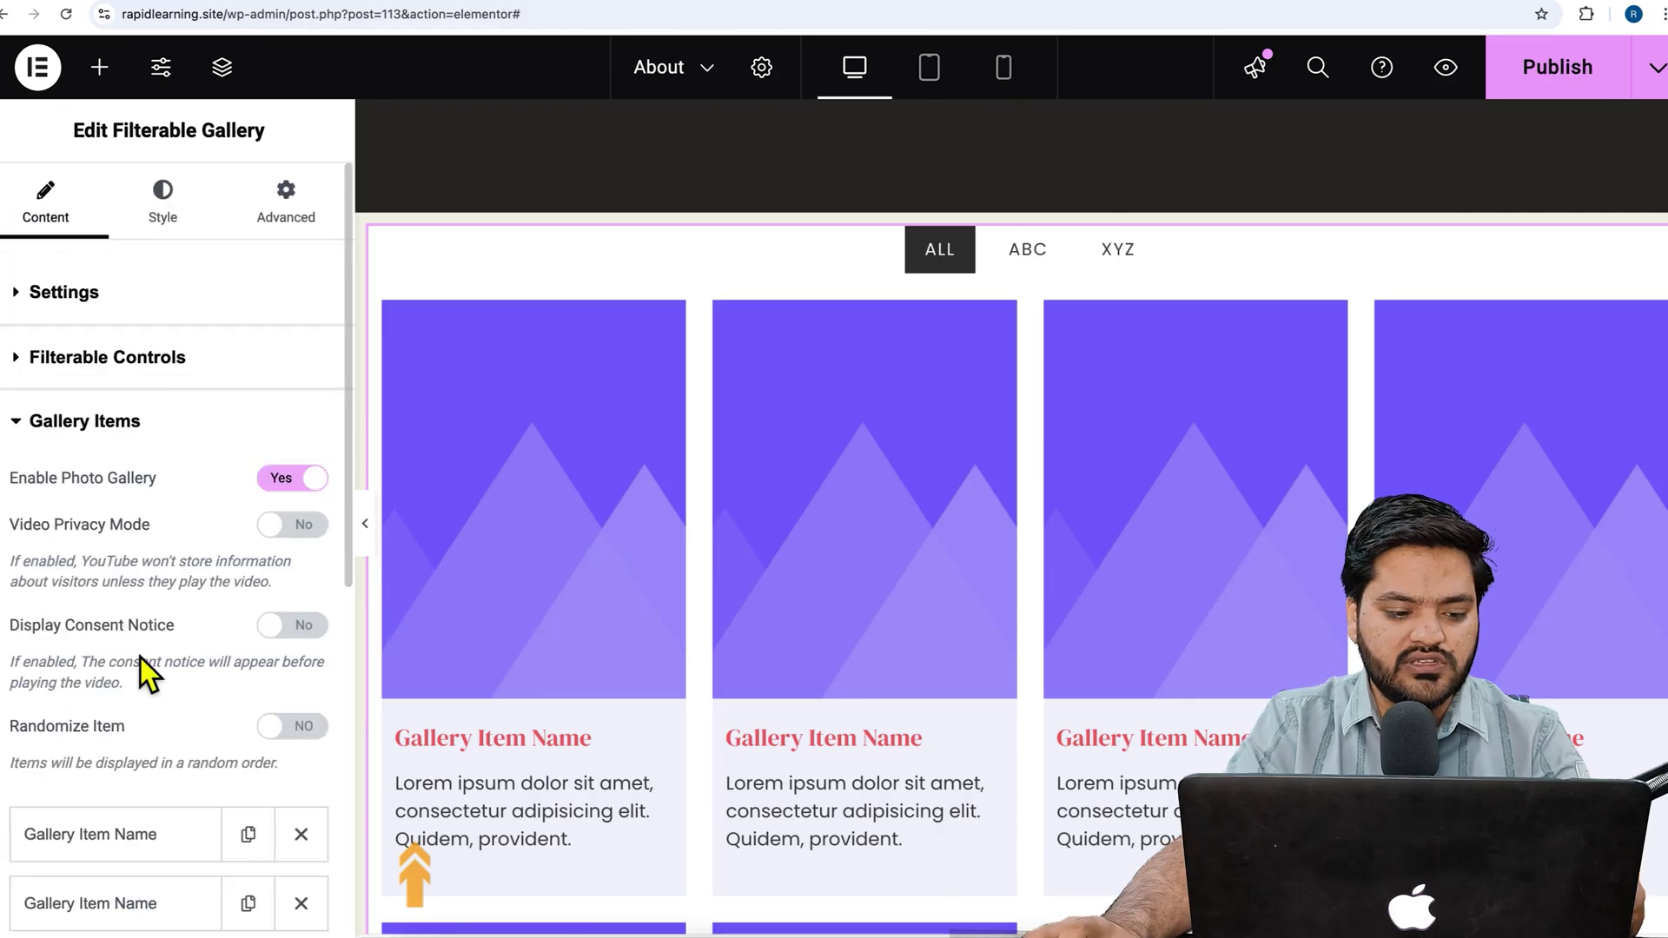
scroll(140, 658, "down", 1)
scroll(141, 659, "down", 2)
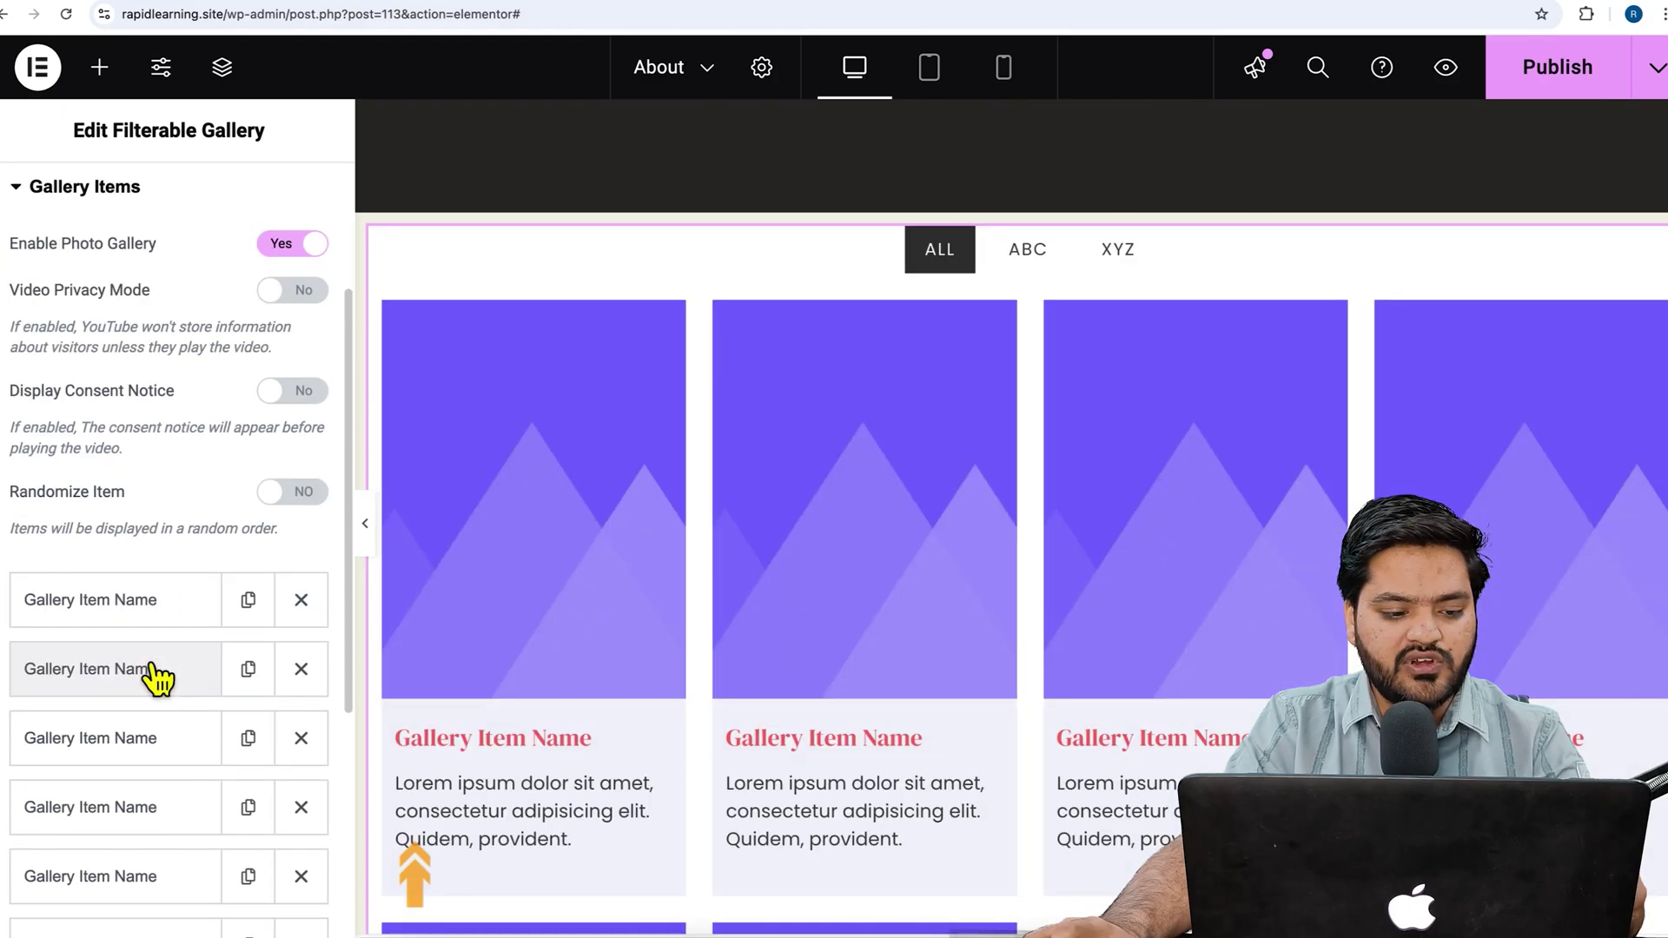
left_click(141, 619)
left_click(121, 739)
type("ABC")
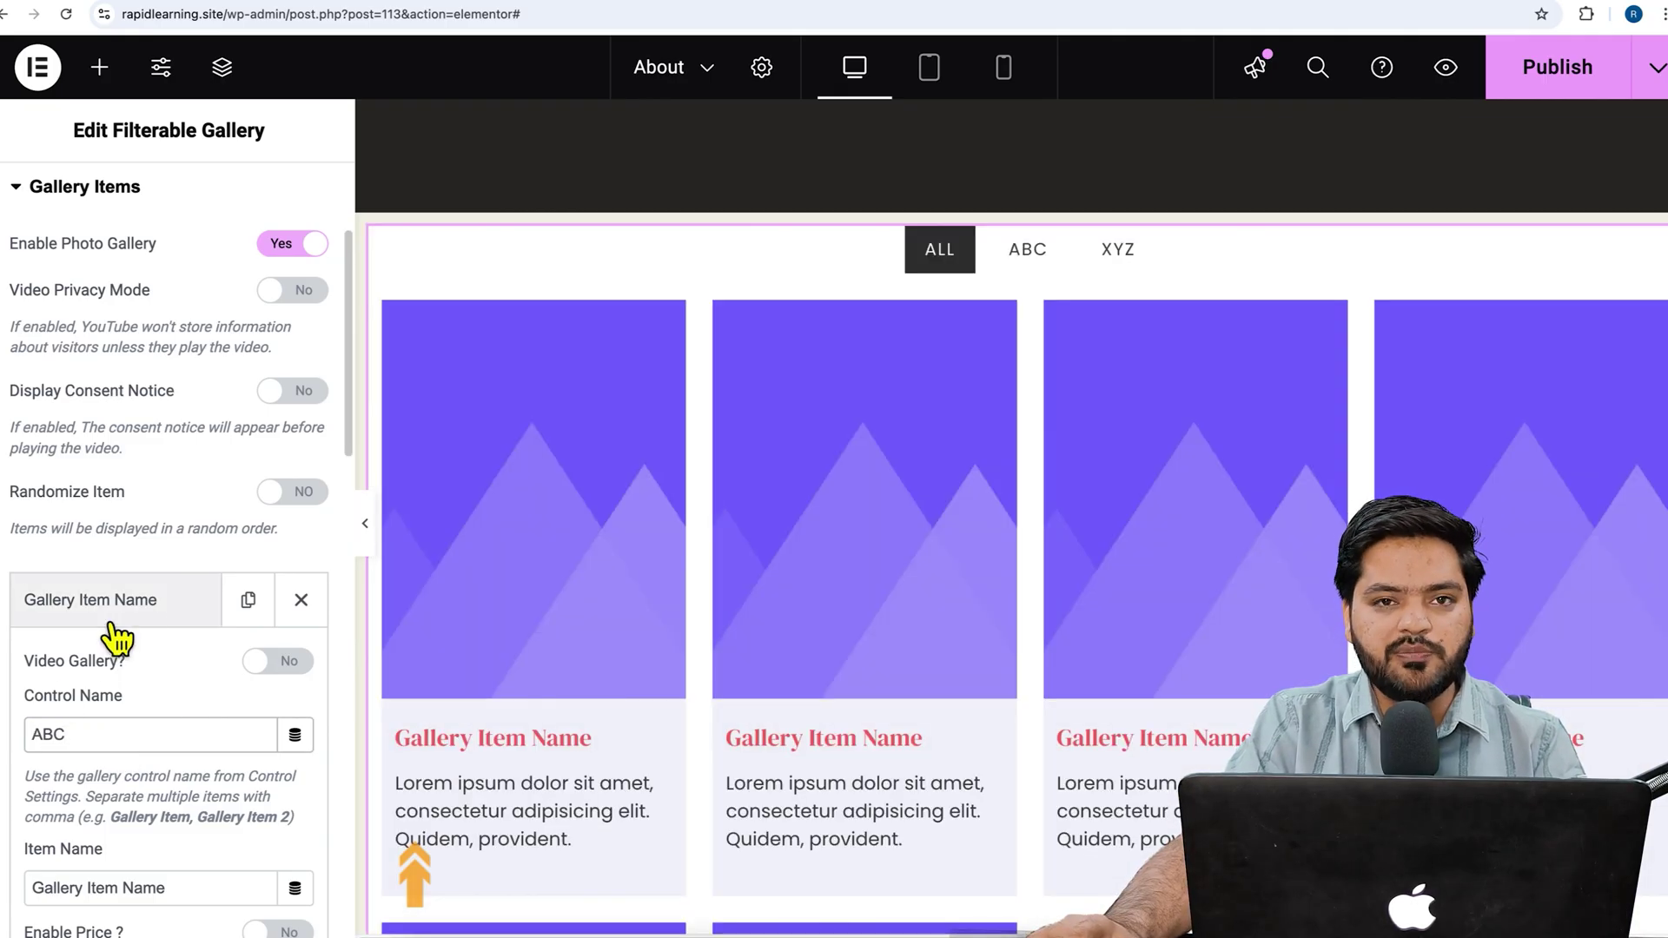
left_click(110, 613)
left_click(126, 699)
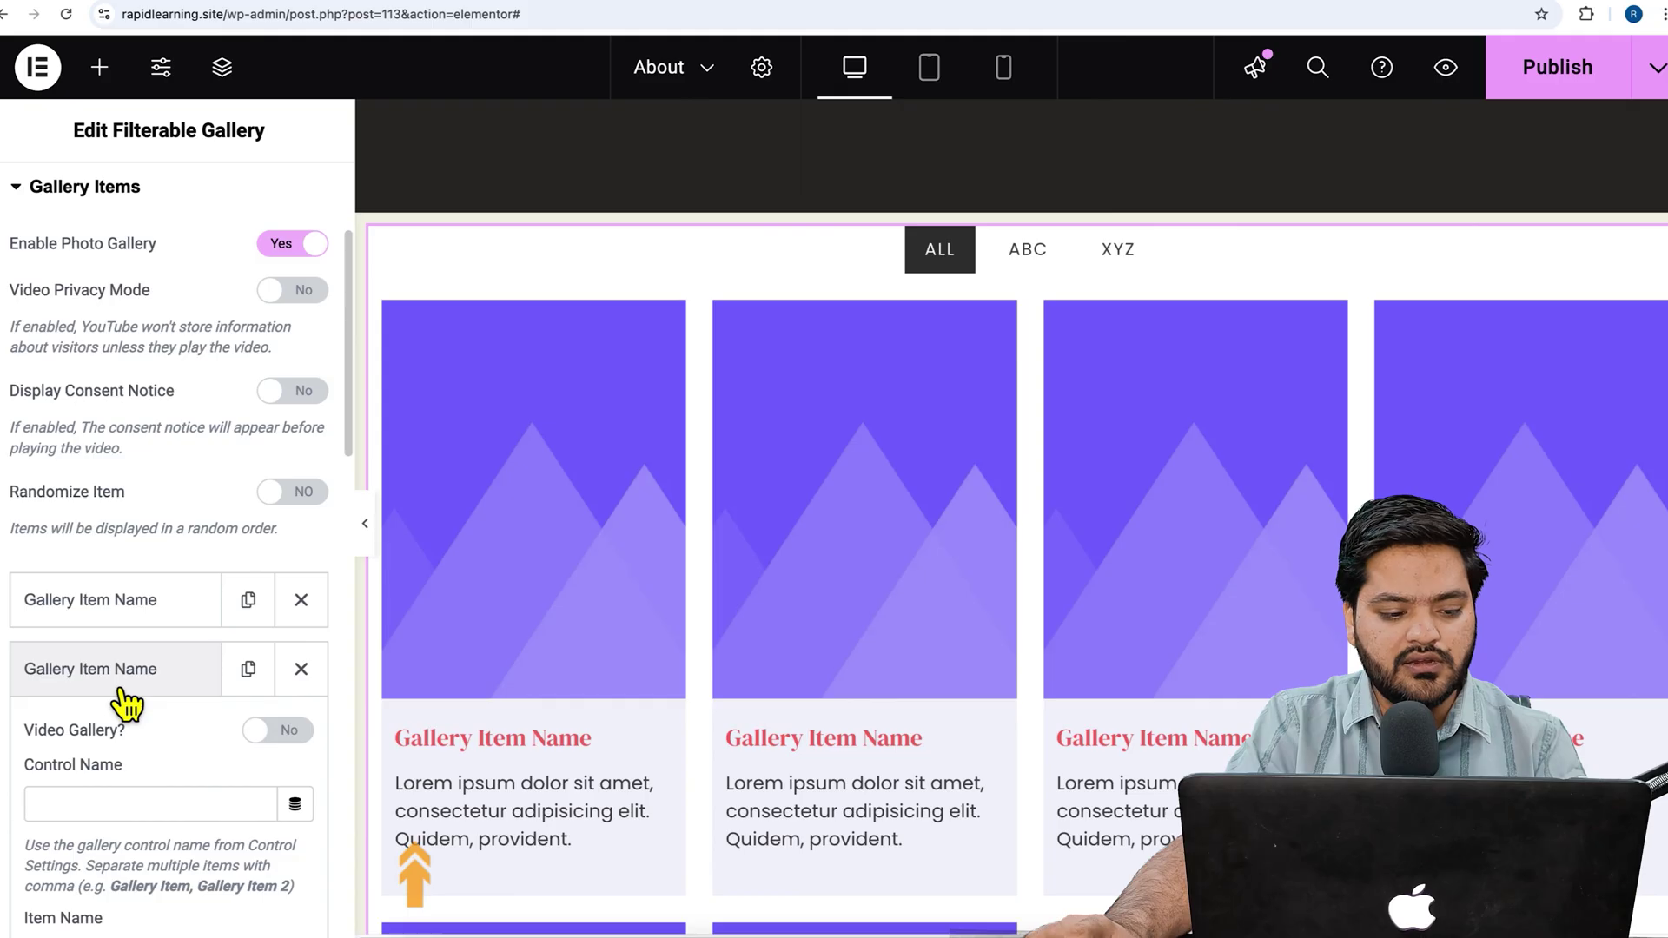
left_click(116, 804)
type("XYZ")
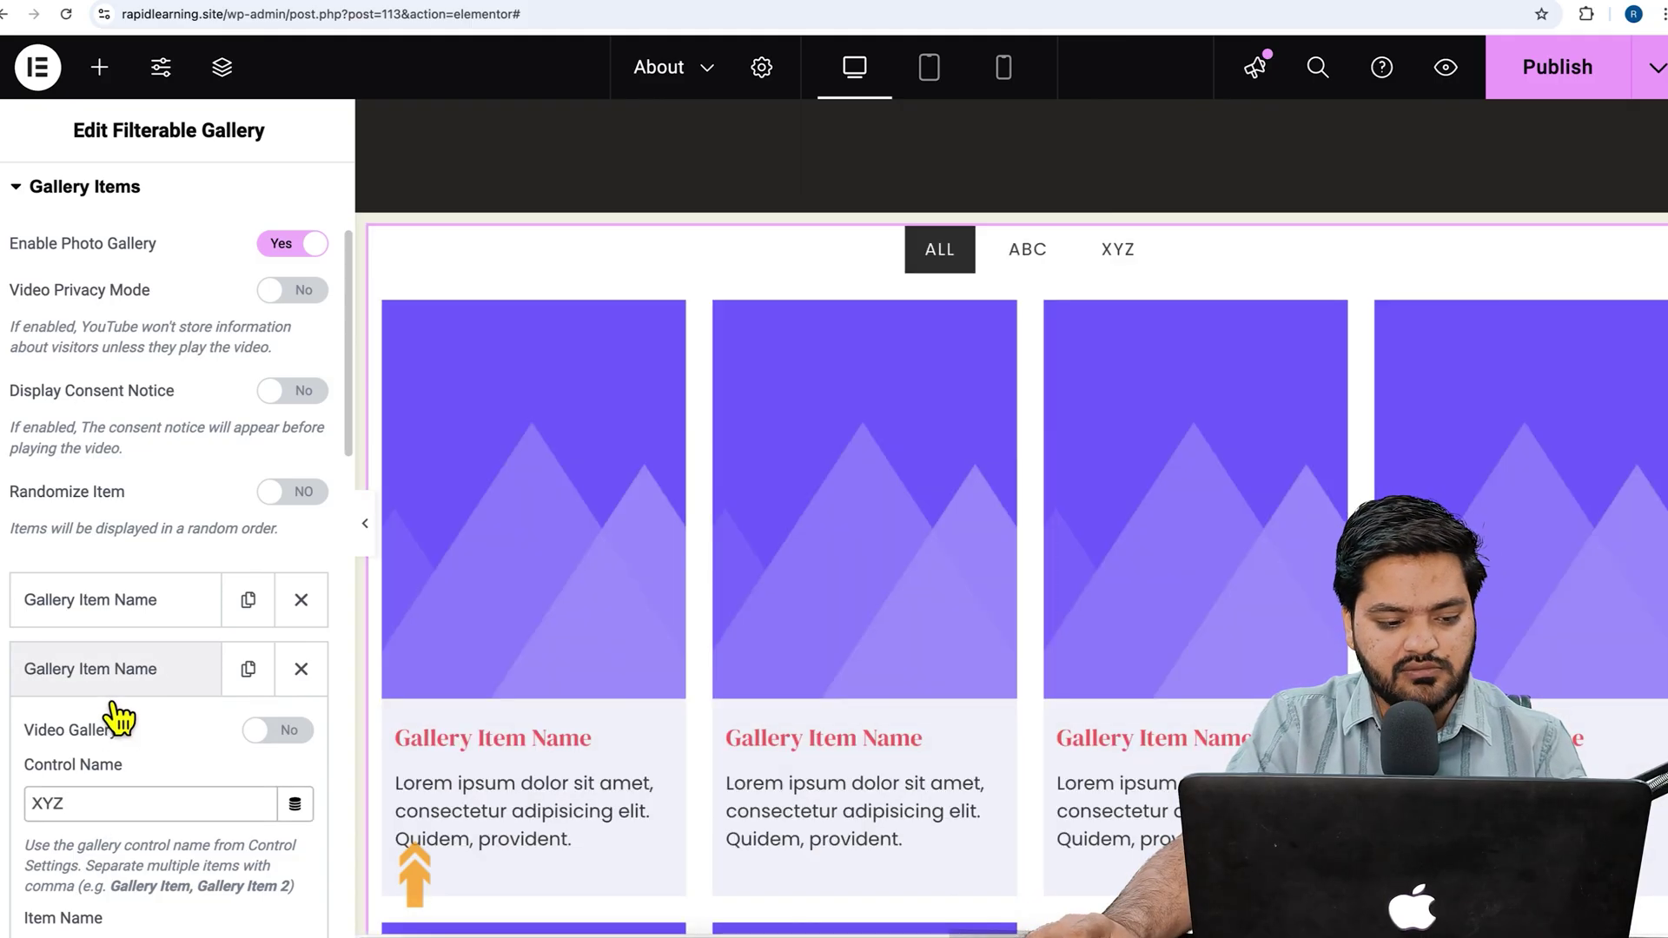
left_click(113, 690)
Step: Set the third card's Control Name to ABC and the fourth card's to XYZ
left_click(137, 705)
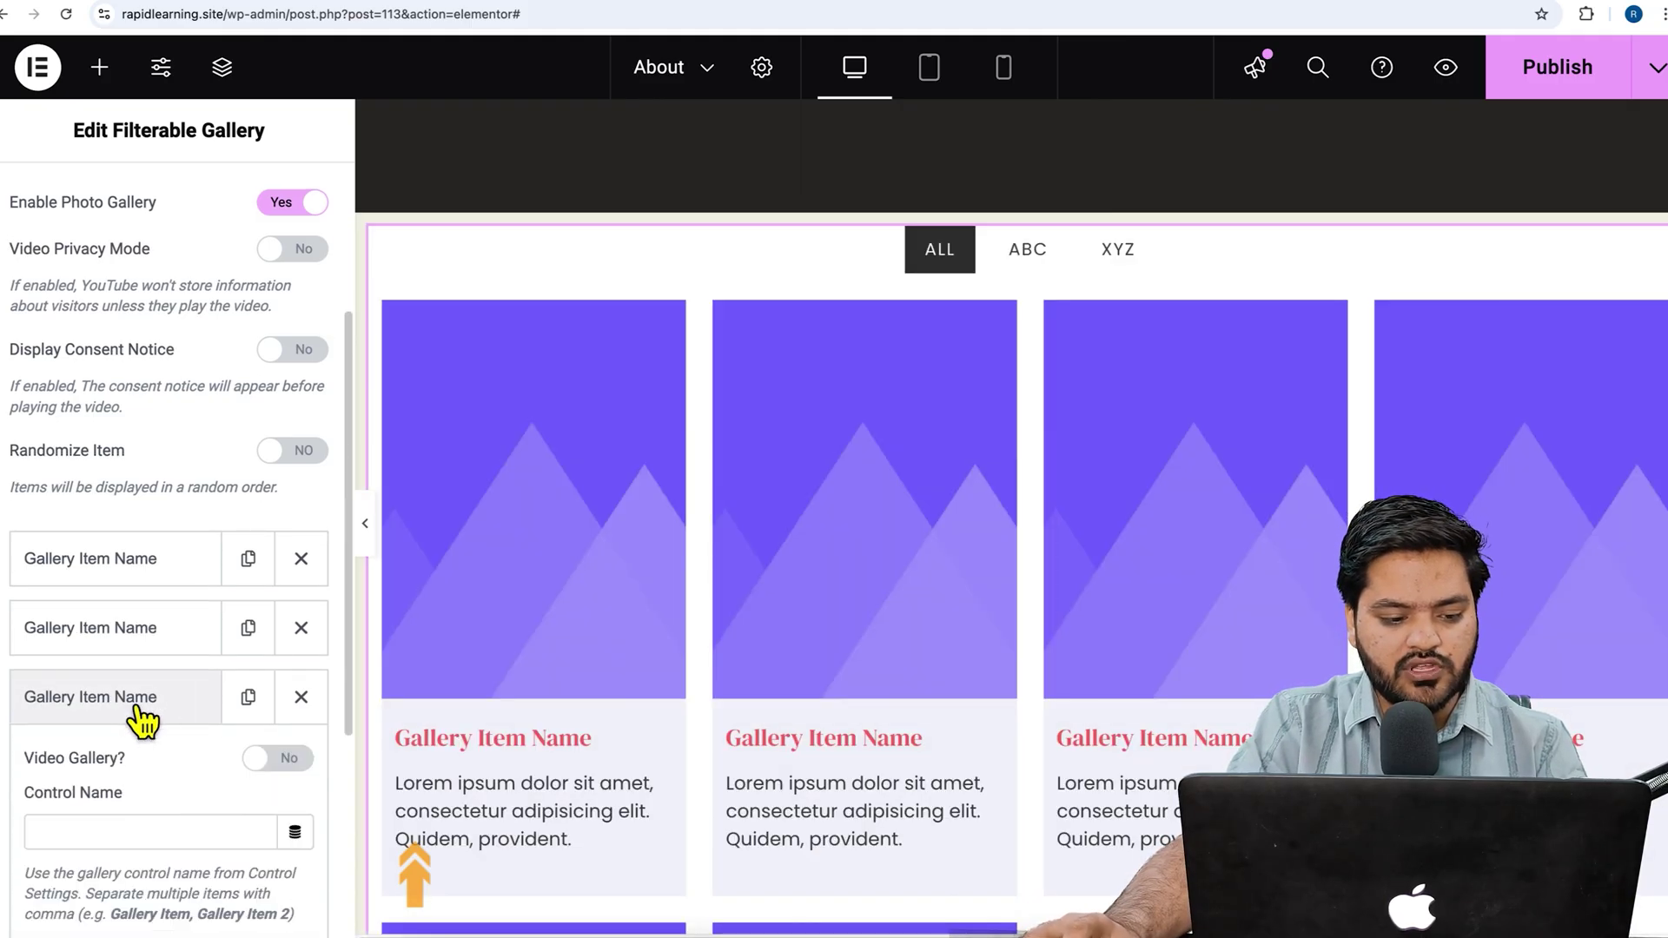
left_click(148, 832)
type("ABC")
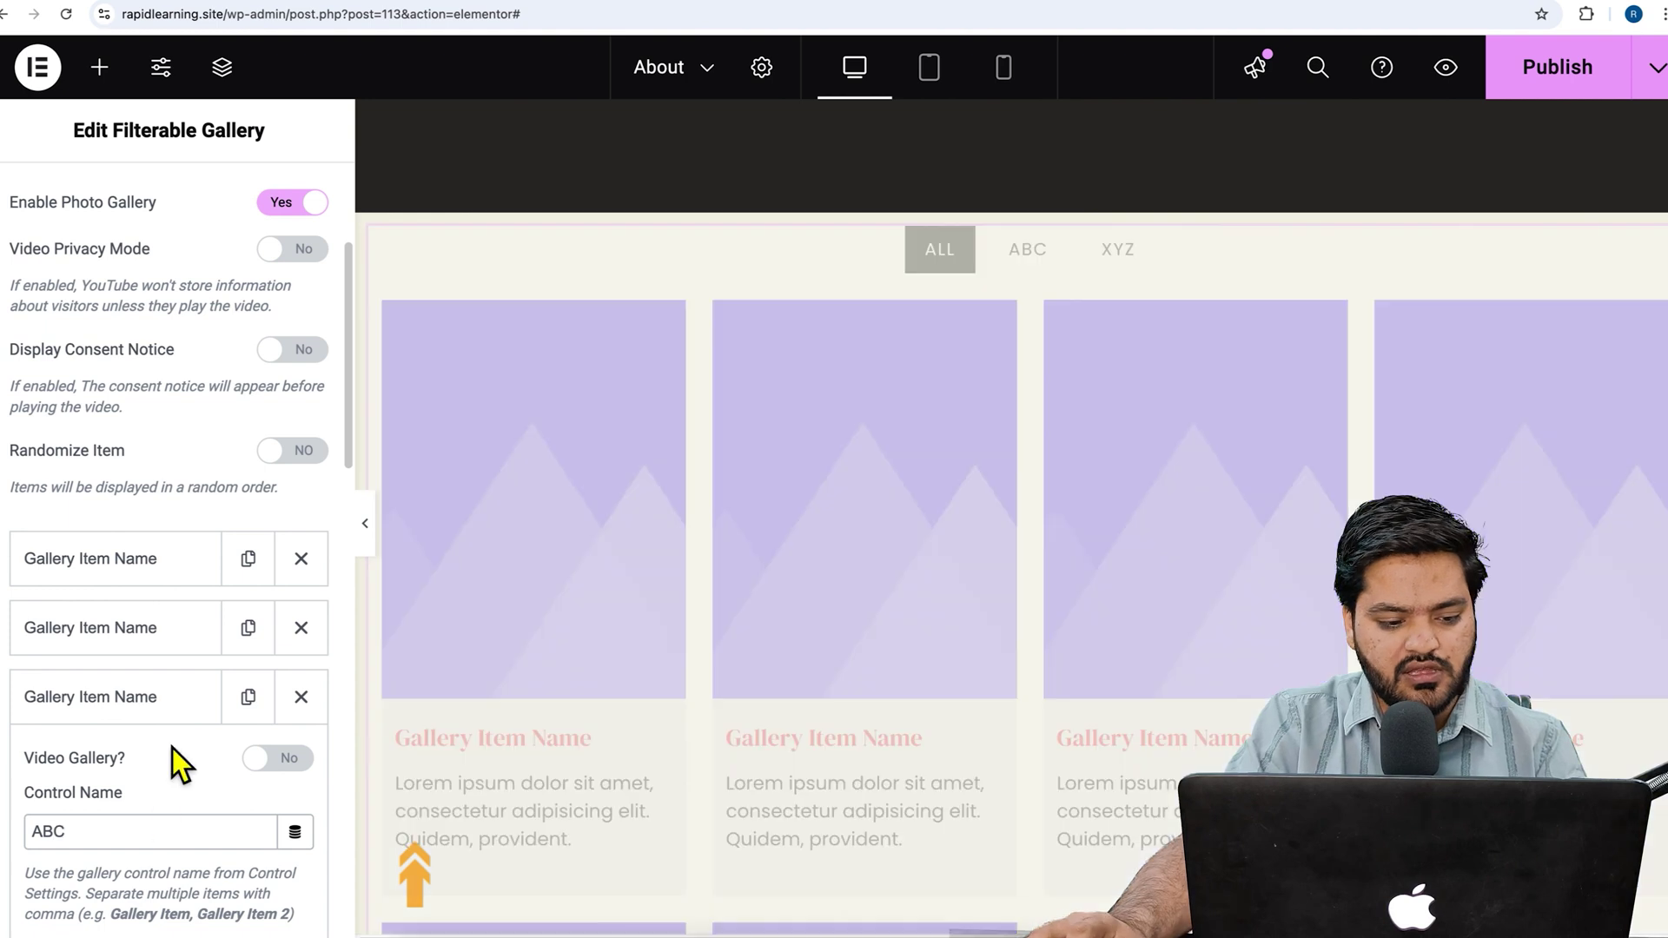
left_click(168, 699)
left_click(165, 748)
left_click(136, 877)
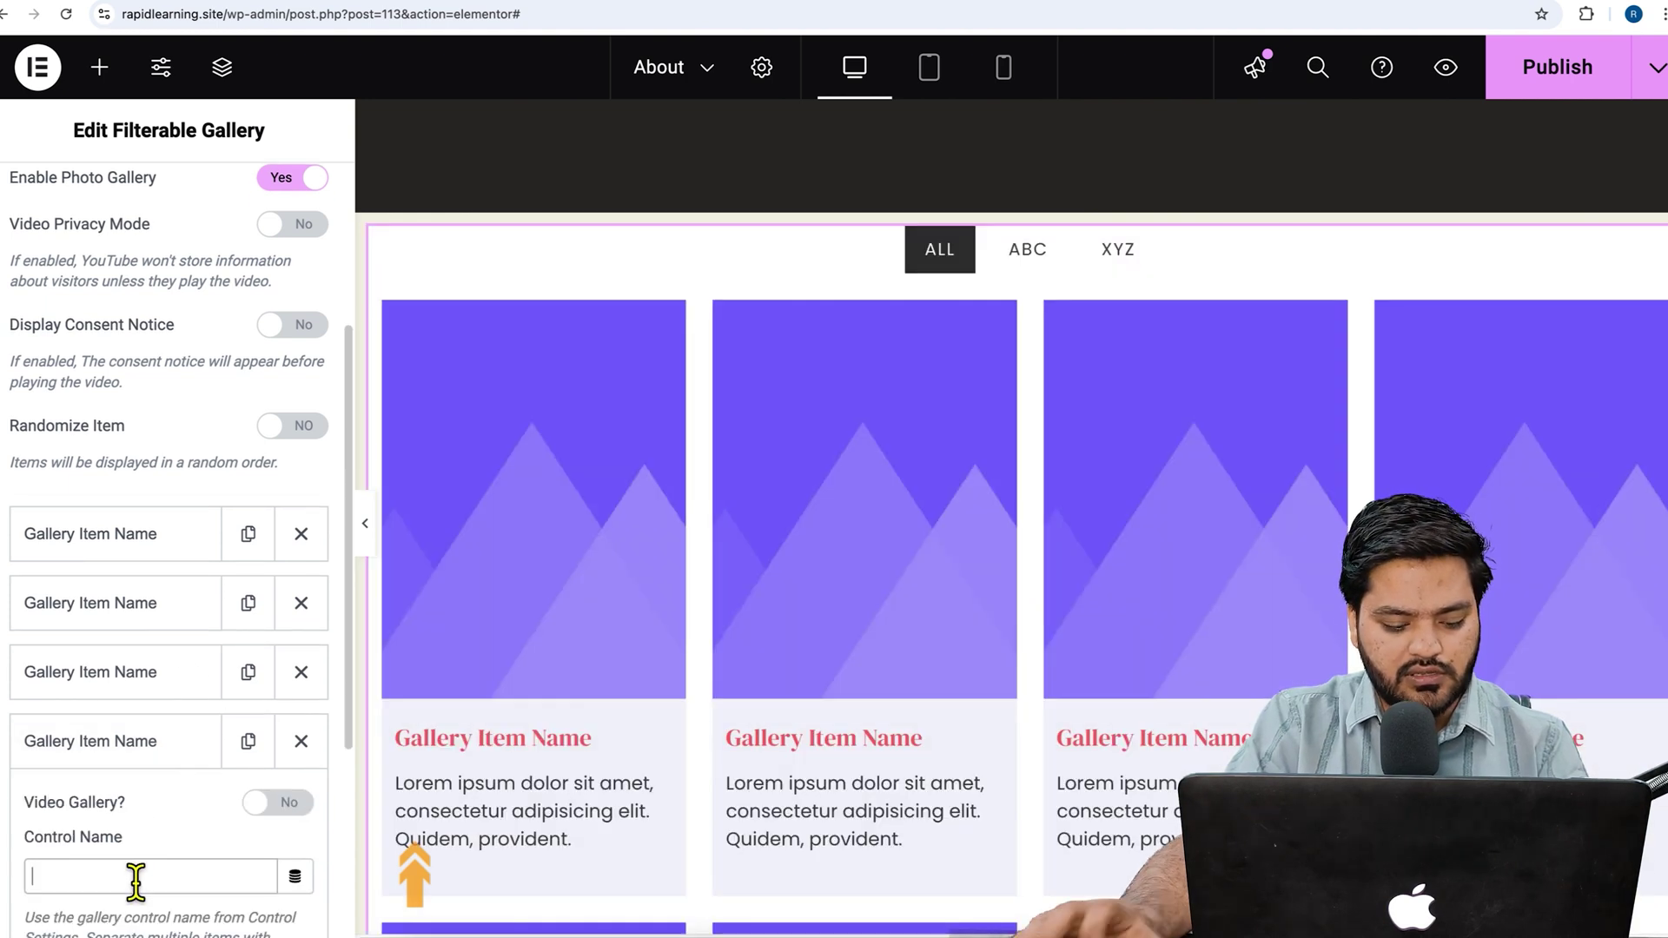
type("XYZ")
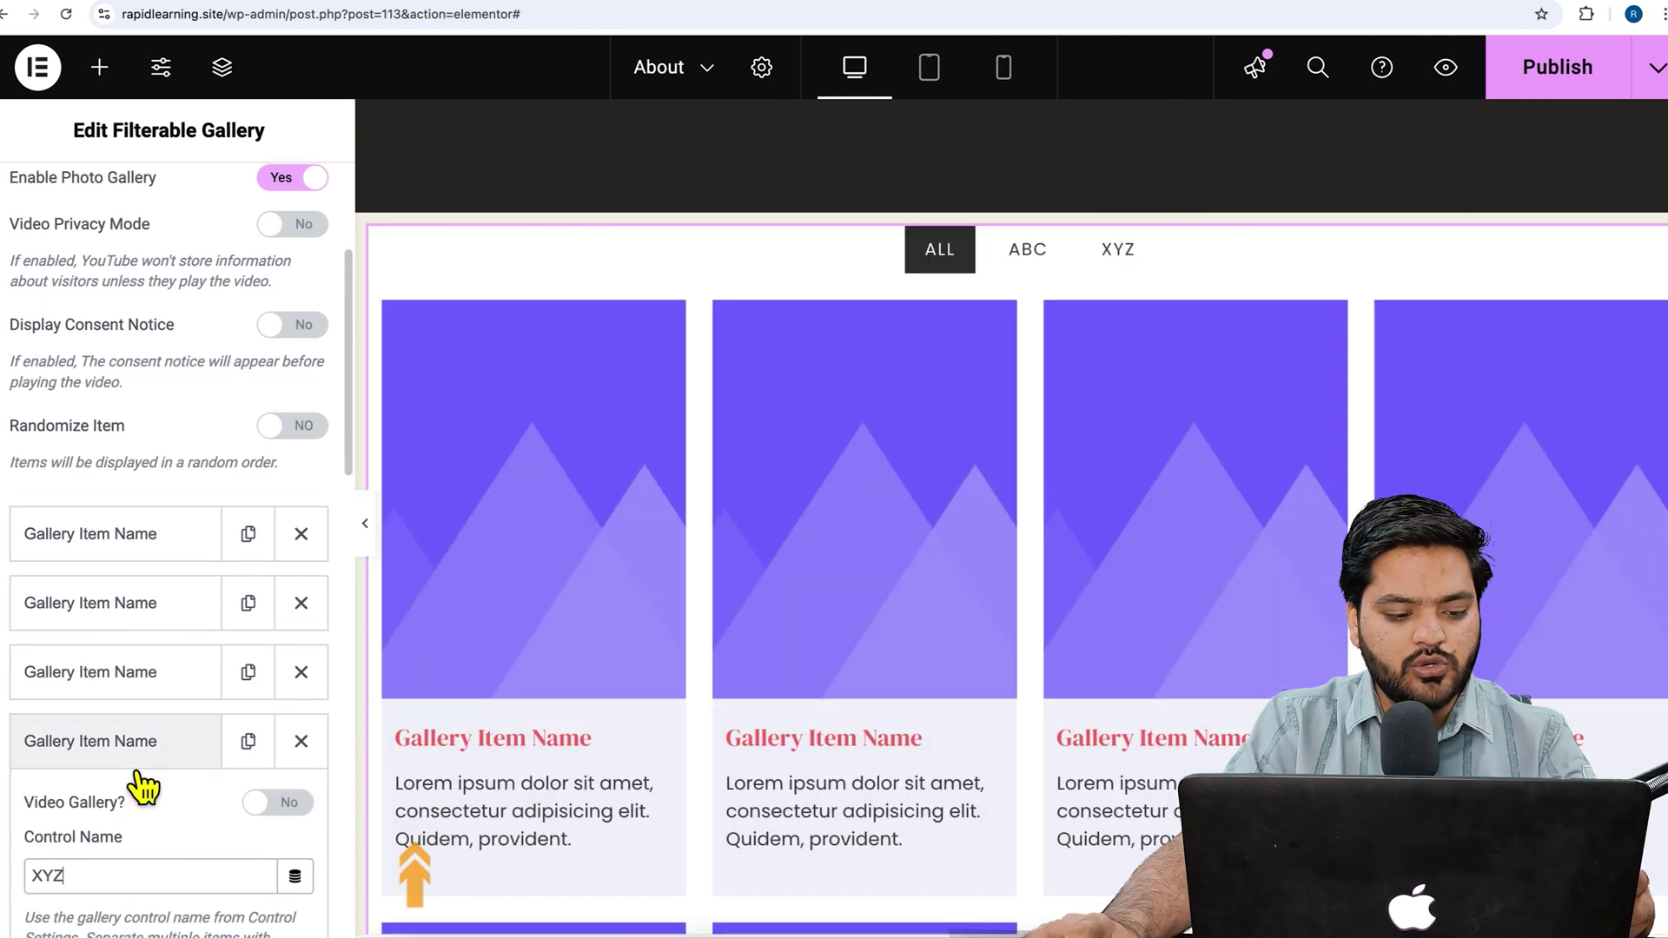
left_click(139, 764)
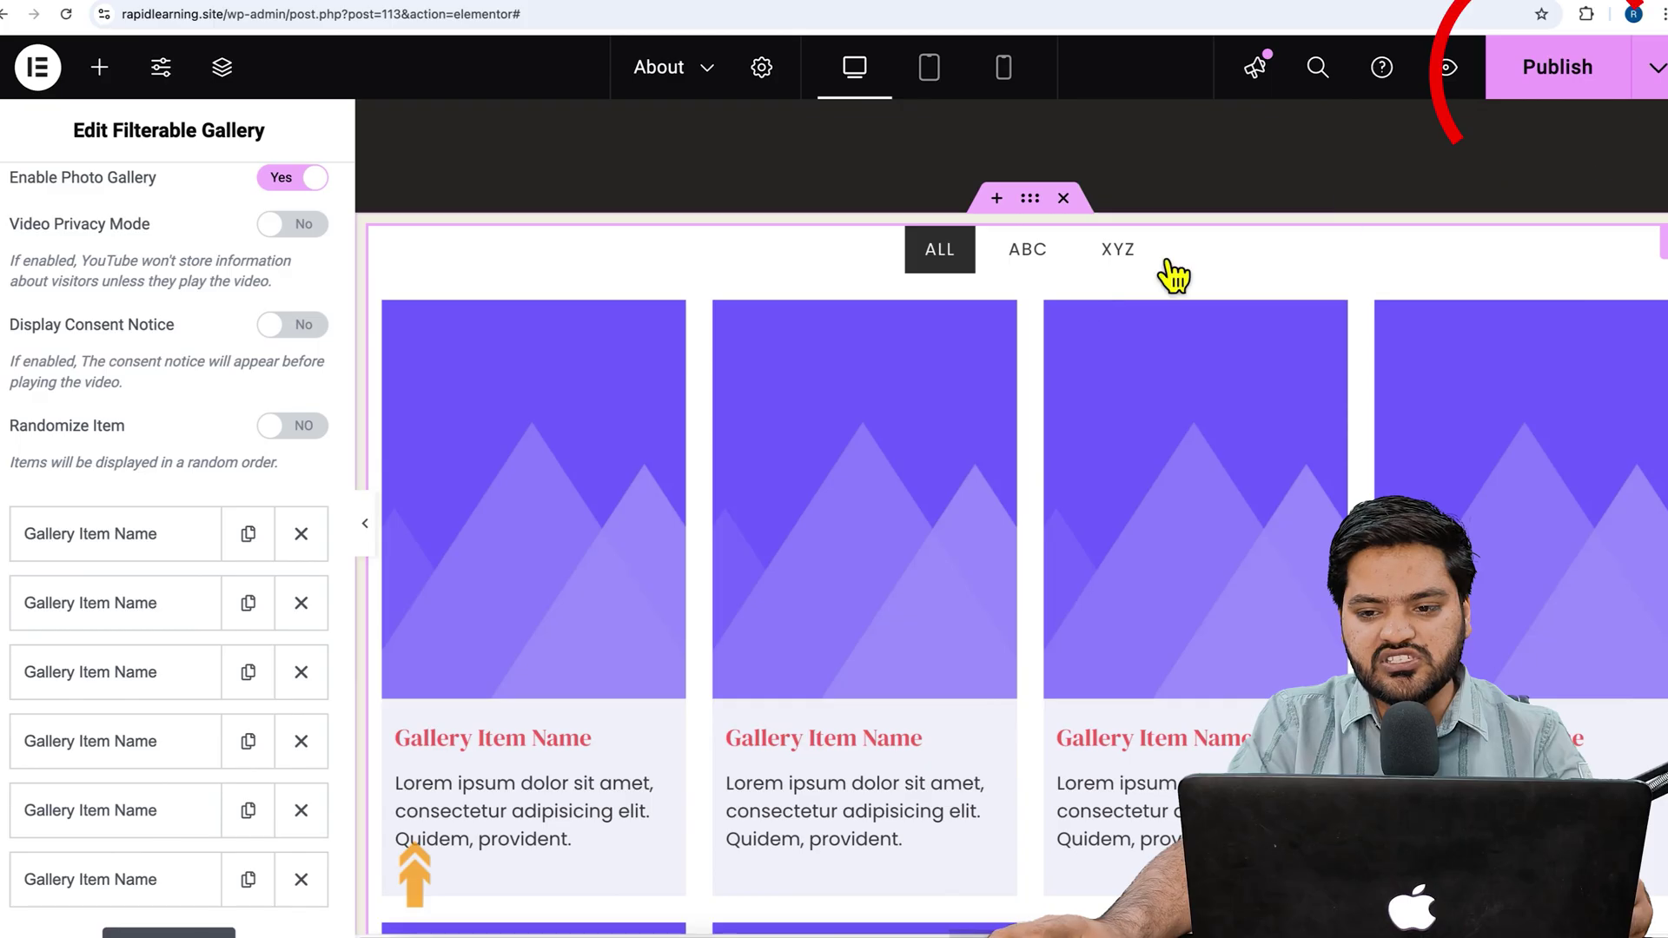
Step: Publish the About page and scroll the page preview to the filterable gallery
left_click(1549, 92)
left_click(577, 2)
scroll(452, 389, "down", 10)
scroll(453, 393, "down", 20)
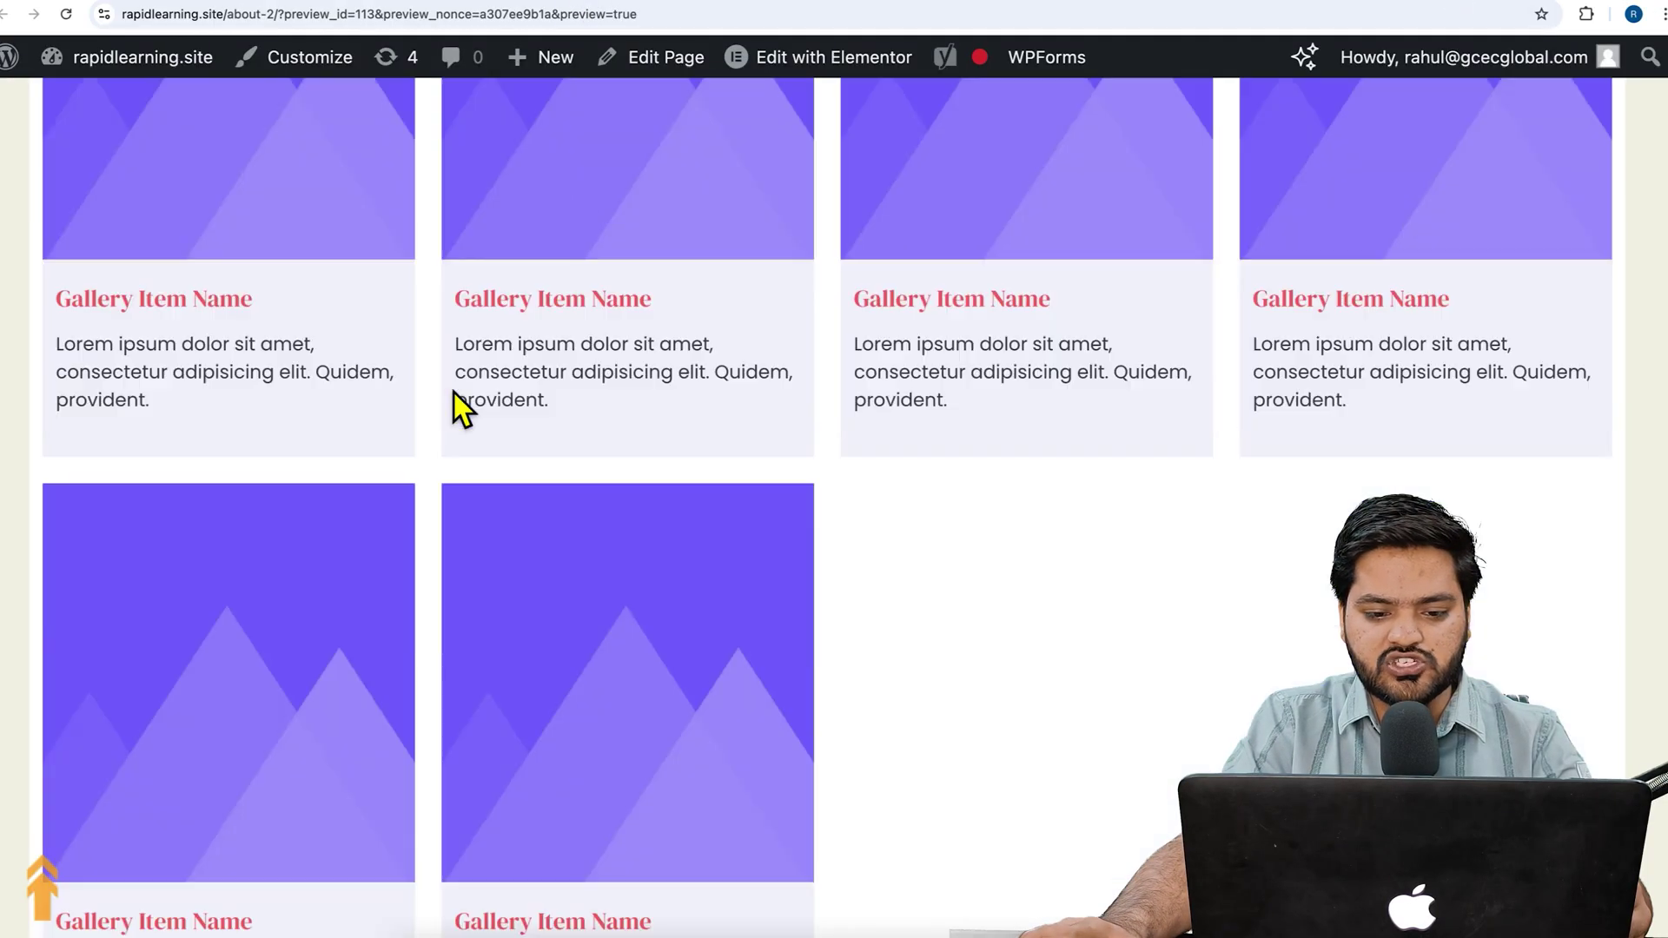
scroll(454, 393, "up", 8)
scroll(454, 393, "up", 4)
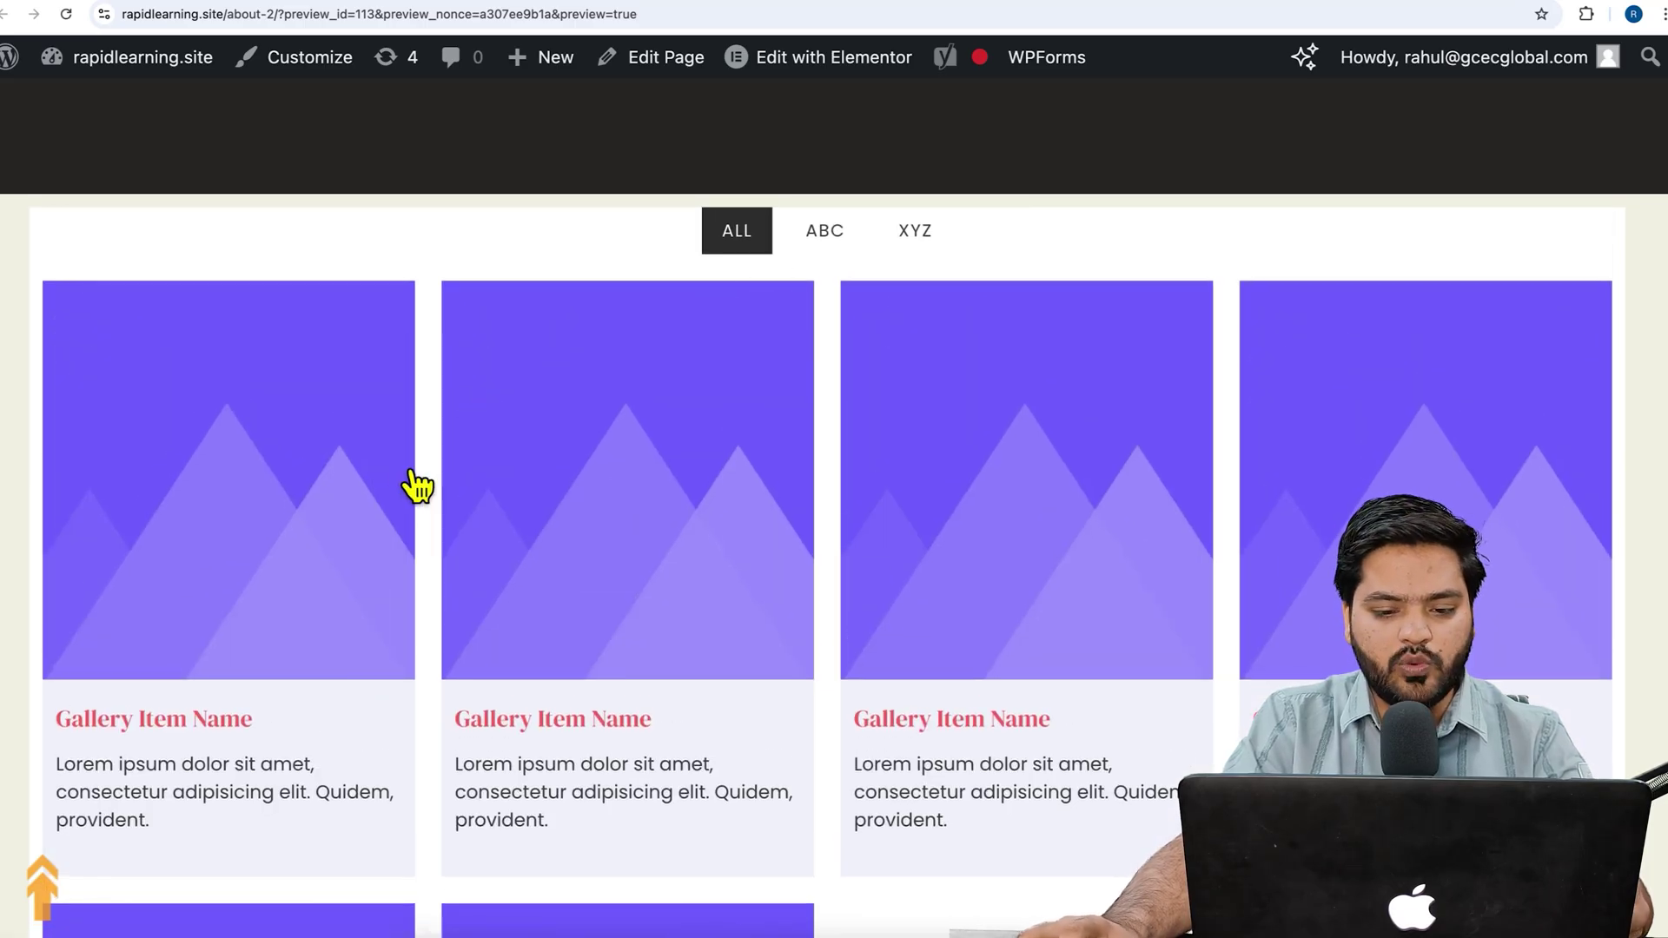
scroll(712, 565, "down", 4)
scroll(744, 626, "up", 5)
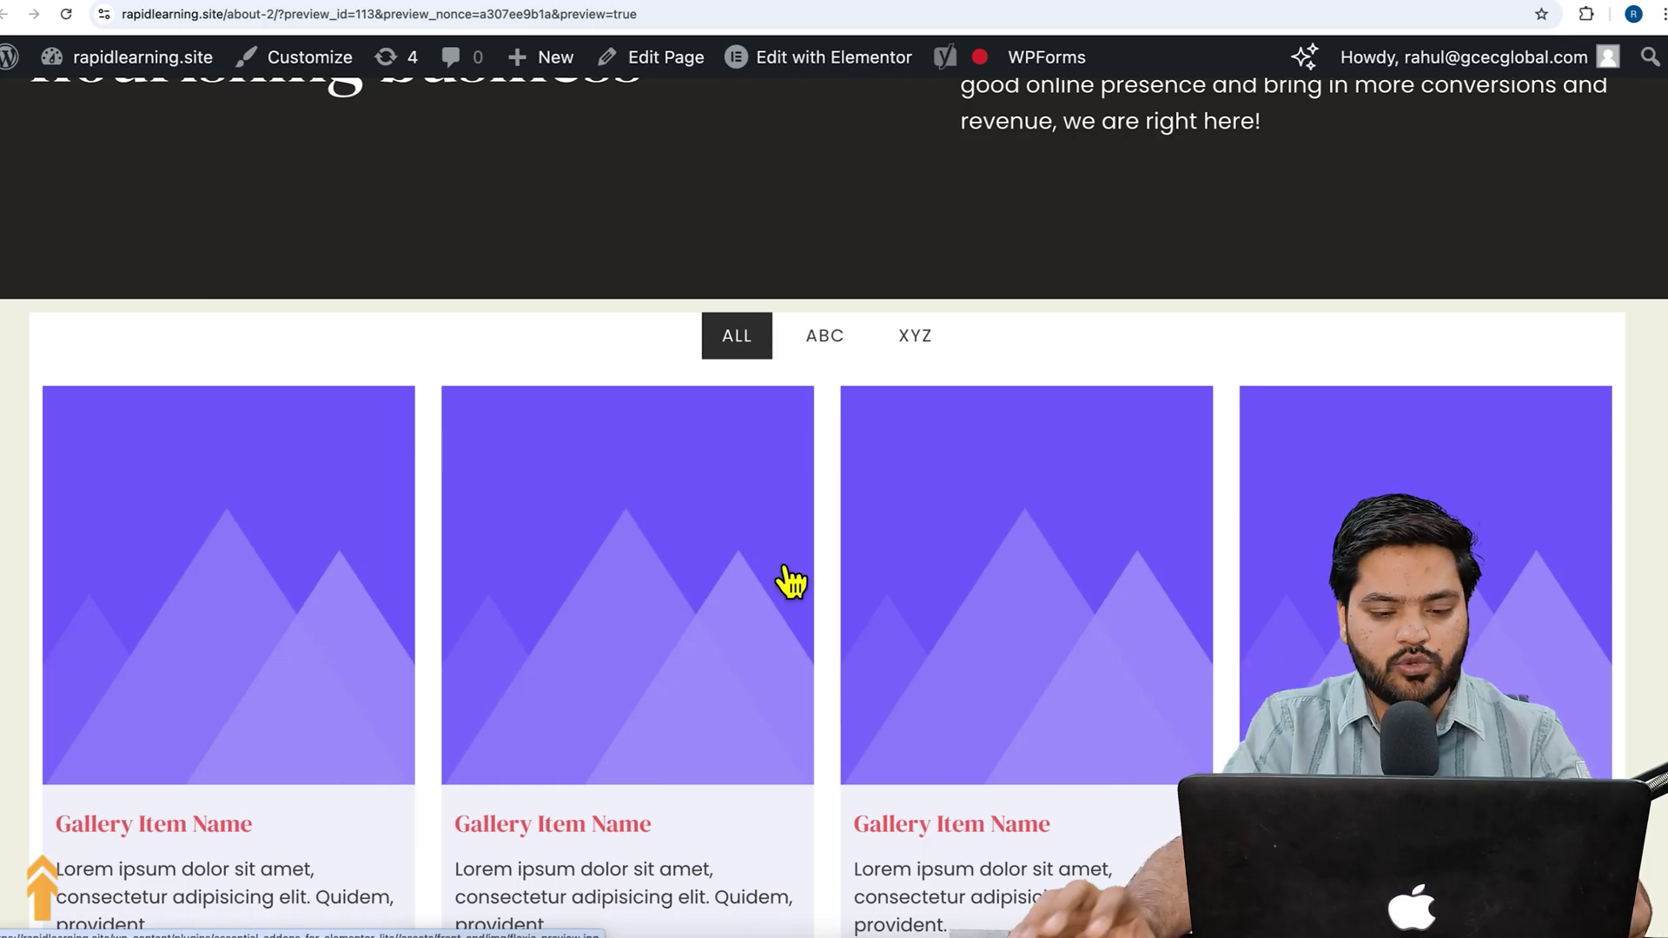
Step: Test the ABC and XYZ filter tabs, each showing only two cards
left_click(840, 355)
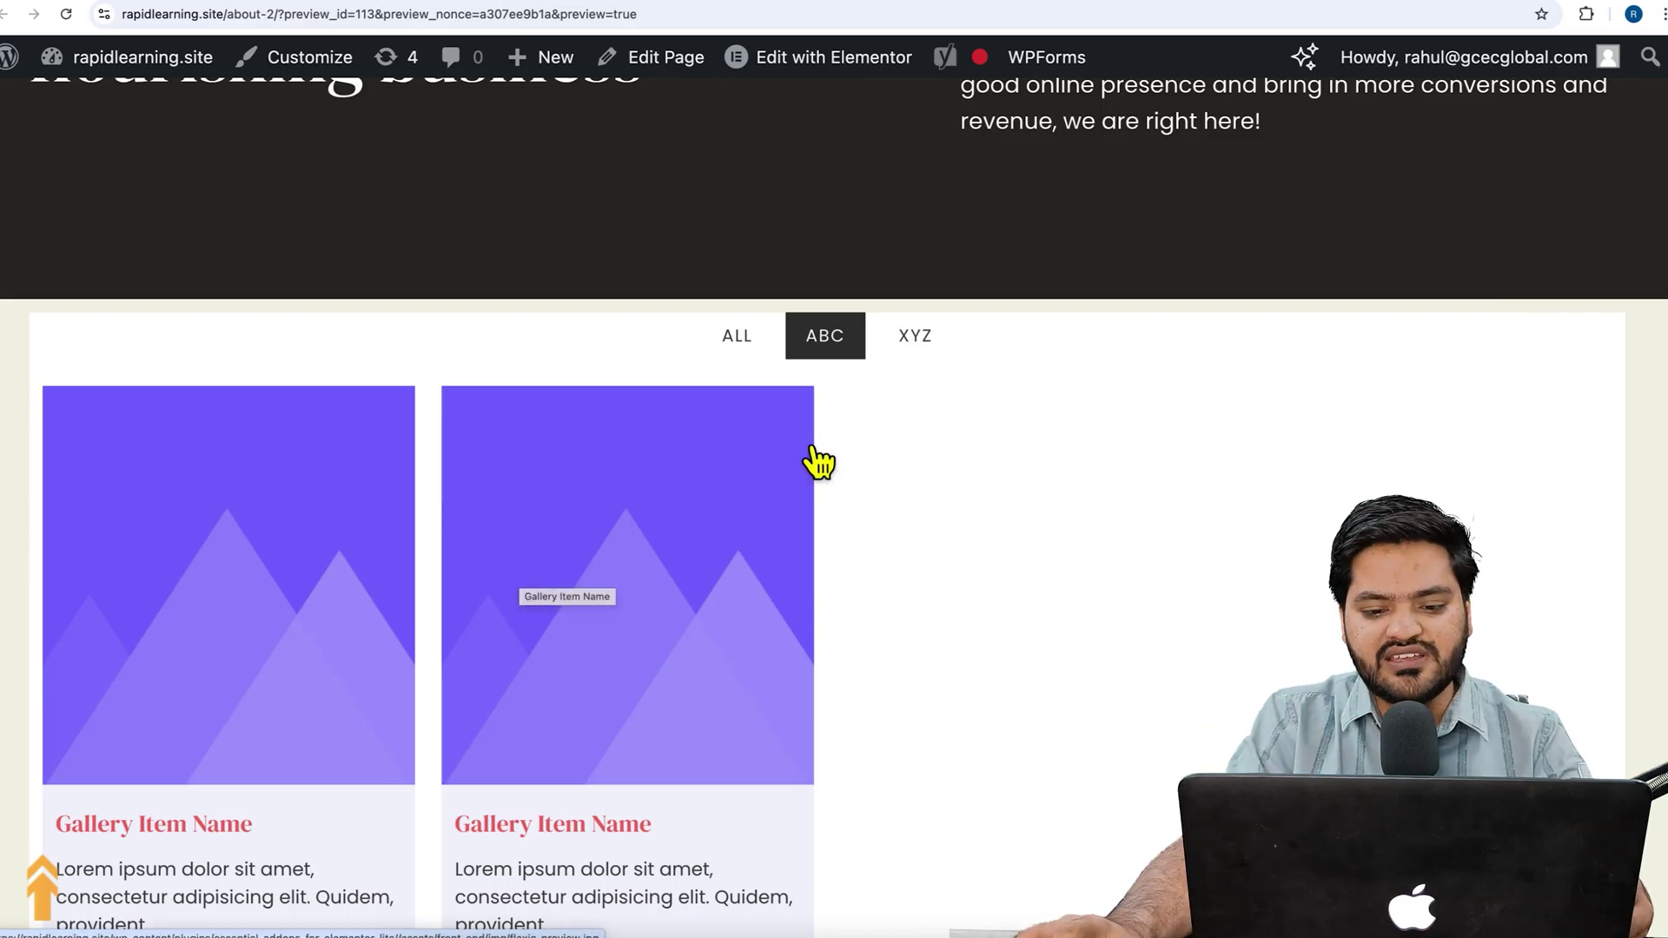
left_click(917, 372)
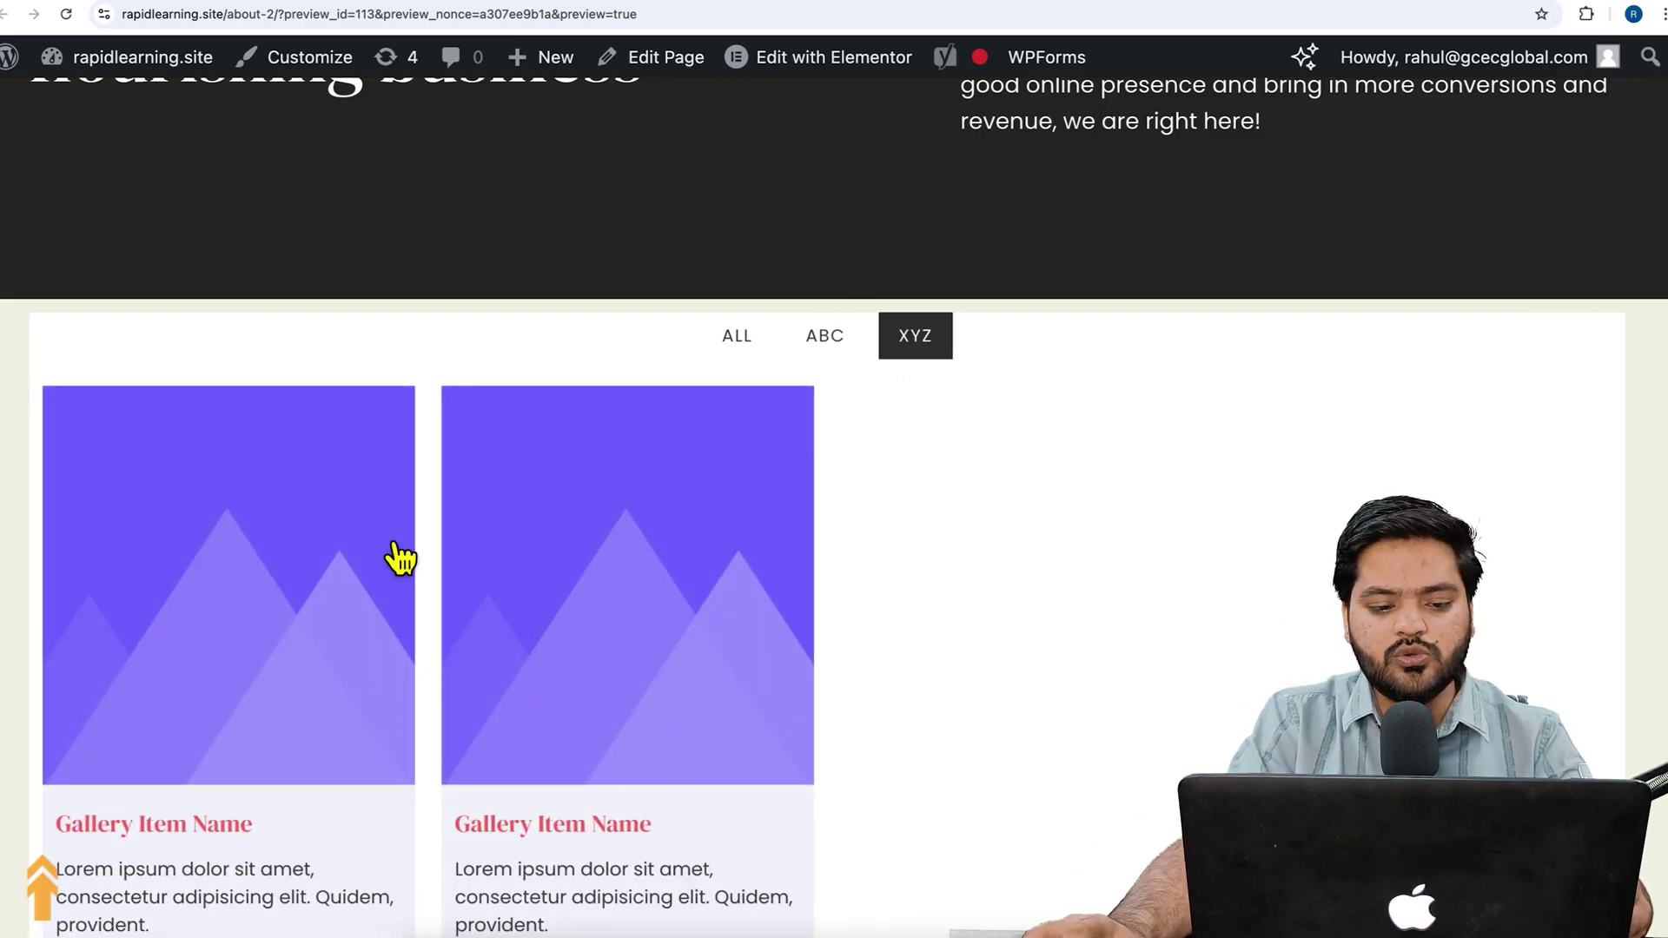
scroll(547, 591, "down", 1)
scroll(553, 593, "down", 1)
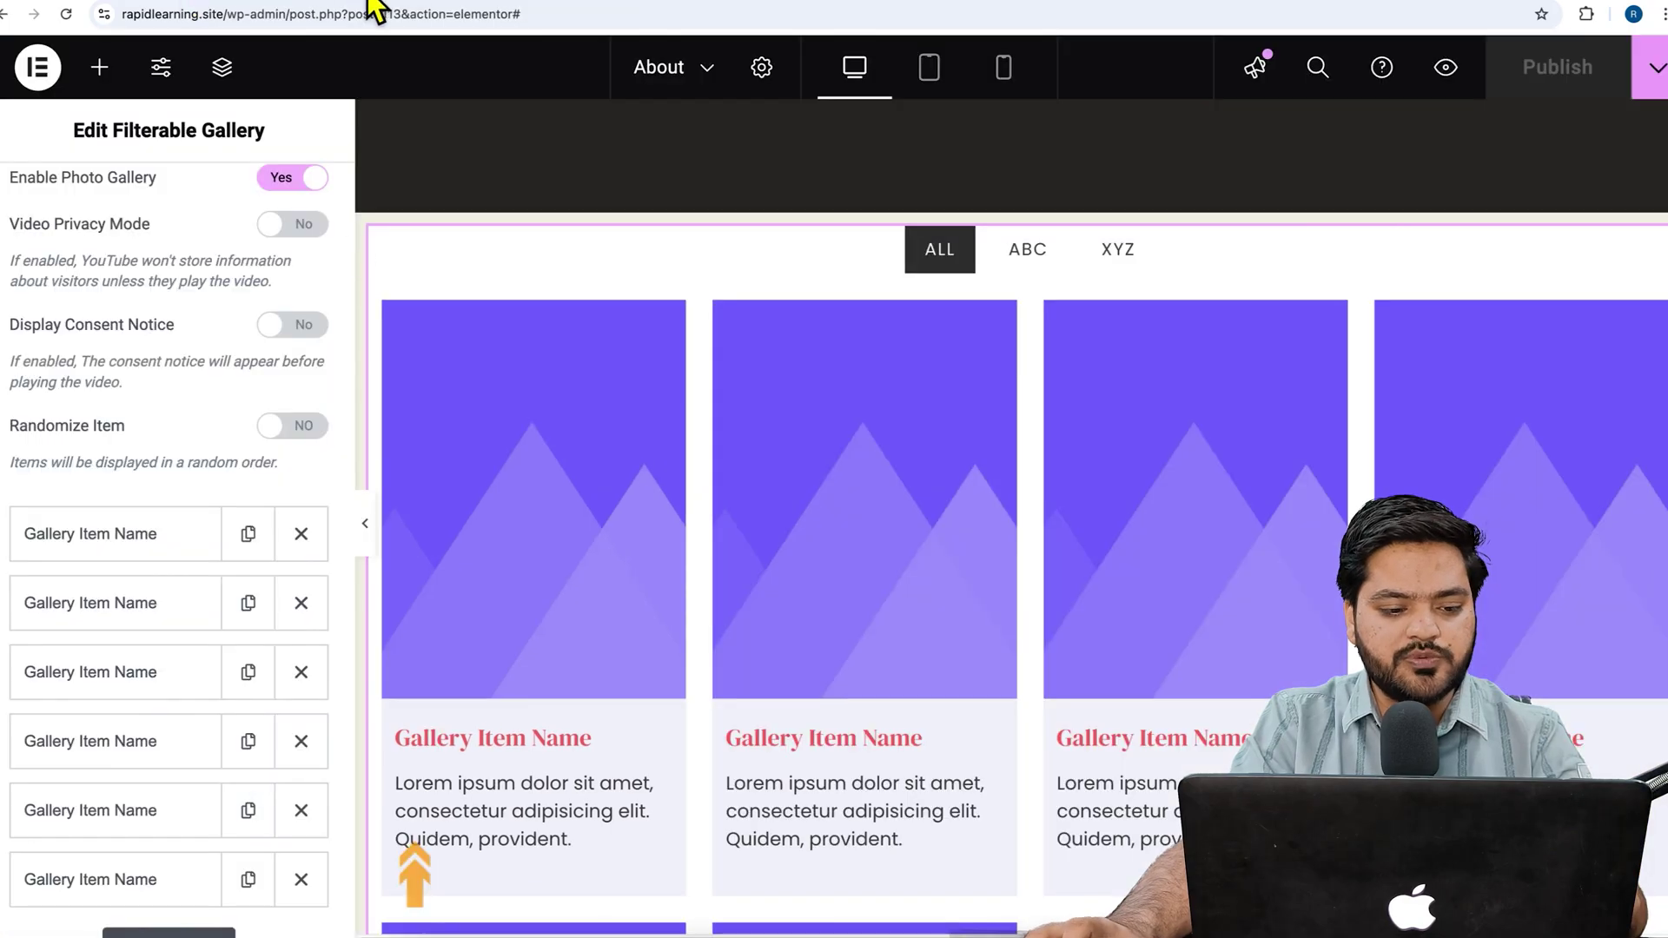
Step: Confirm the third gallery card's Control Name is ABC, then collapse the Gallery Items section
scroll(249, 603, "down", 4)
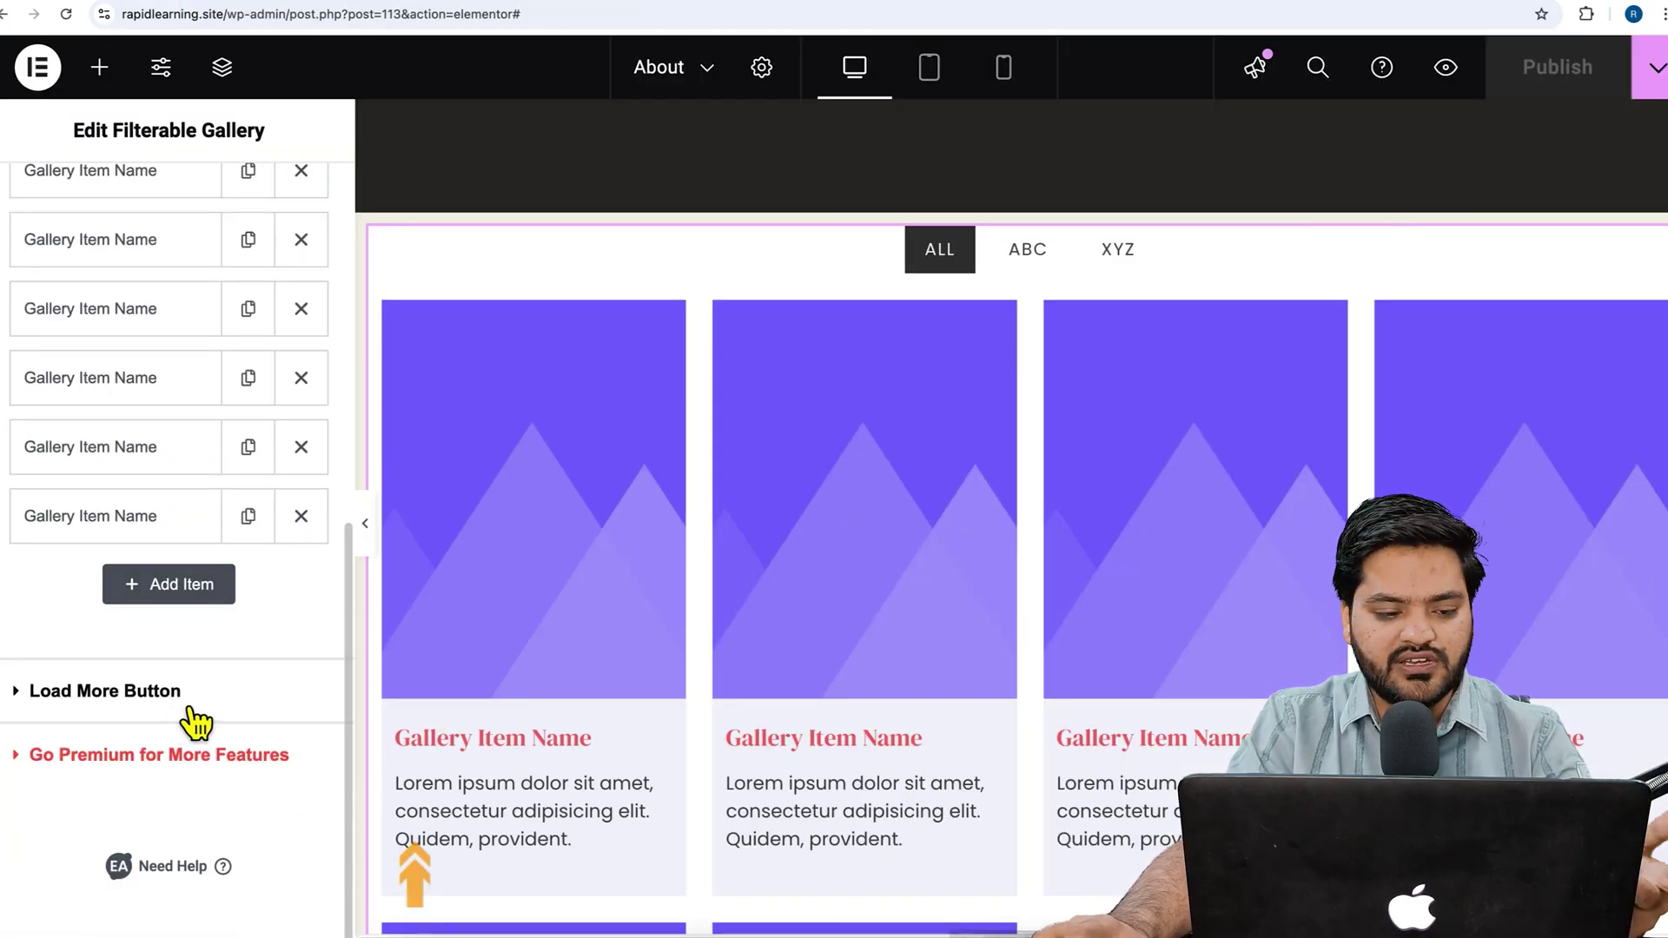
scroll(193, 721, "up", 6)
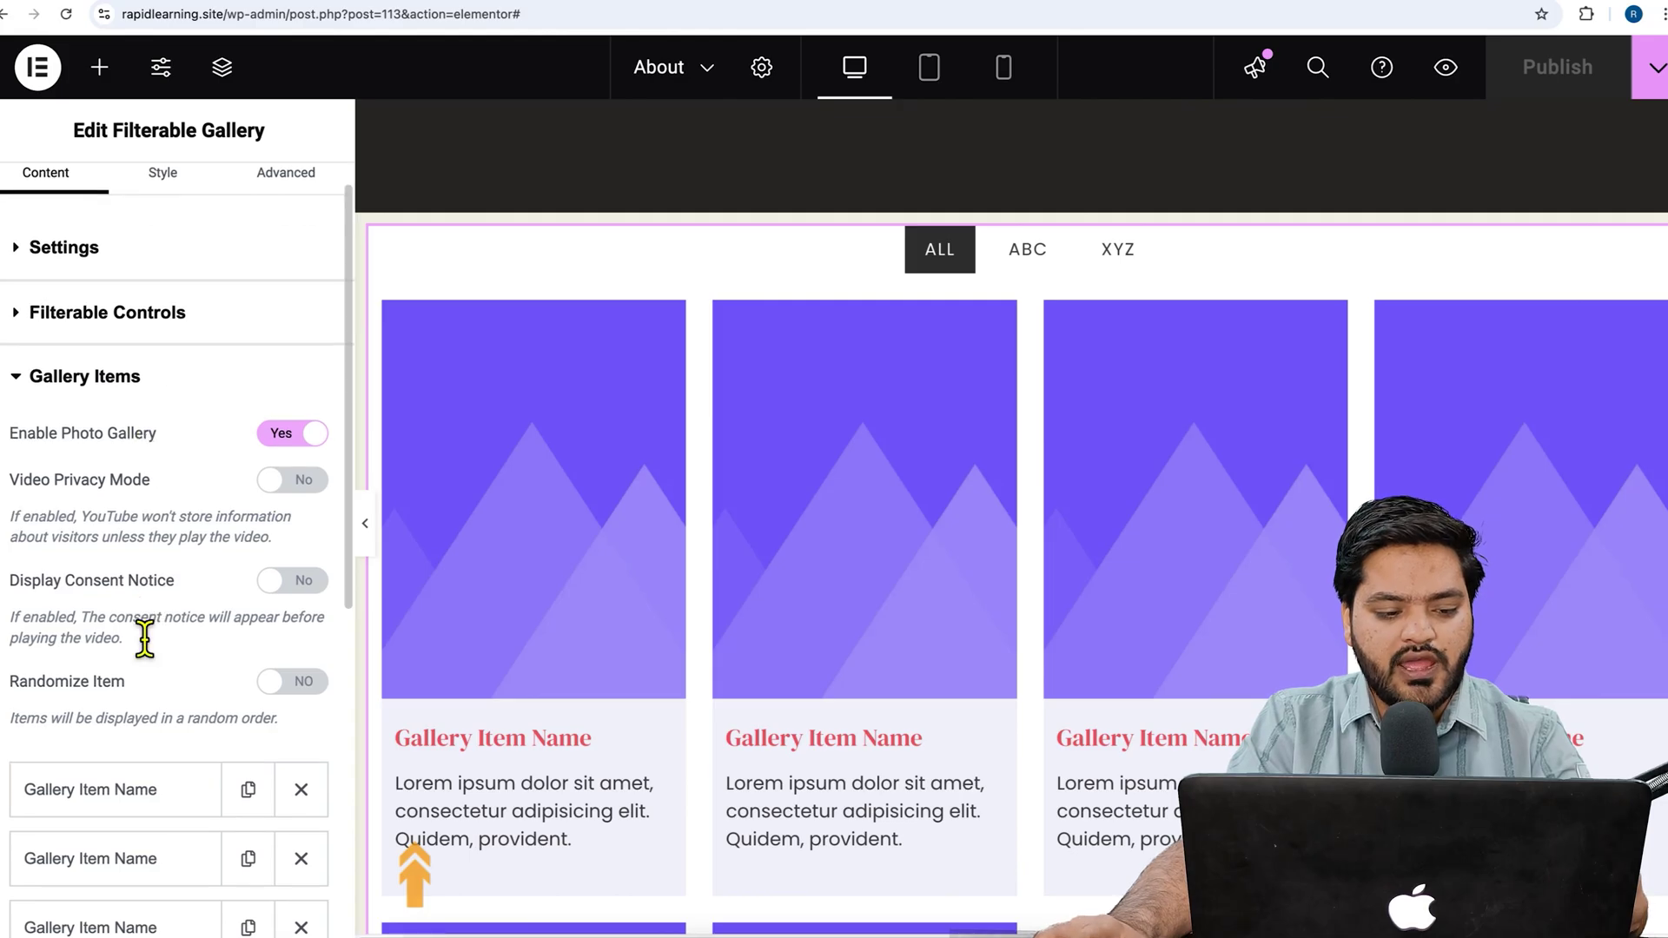
scroll(156, 630, "down", 5)
left_click(159, 515)
scroll(190, 674, "down", 2)
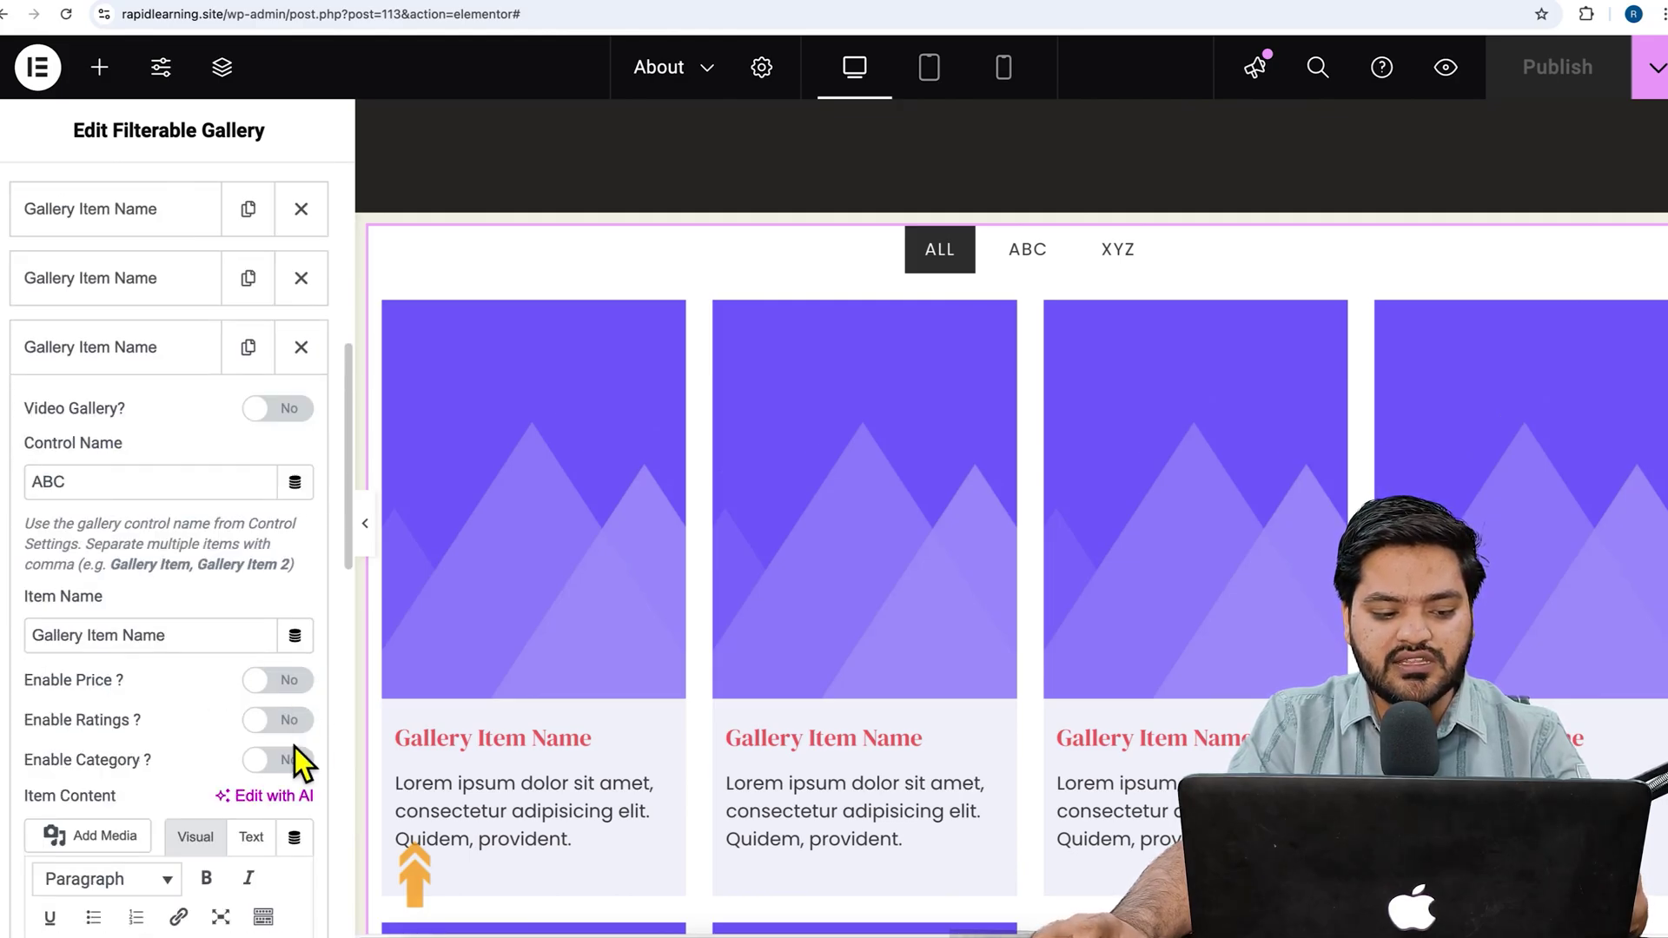
scroll(295, 748, "down", 2)
scroll(295, 748, "up", 10)
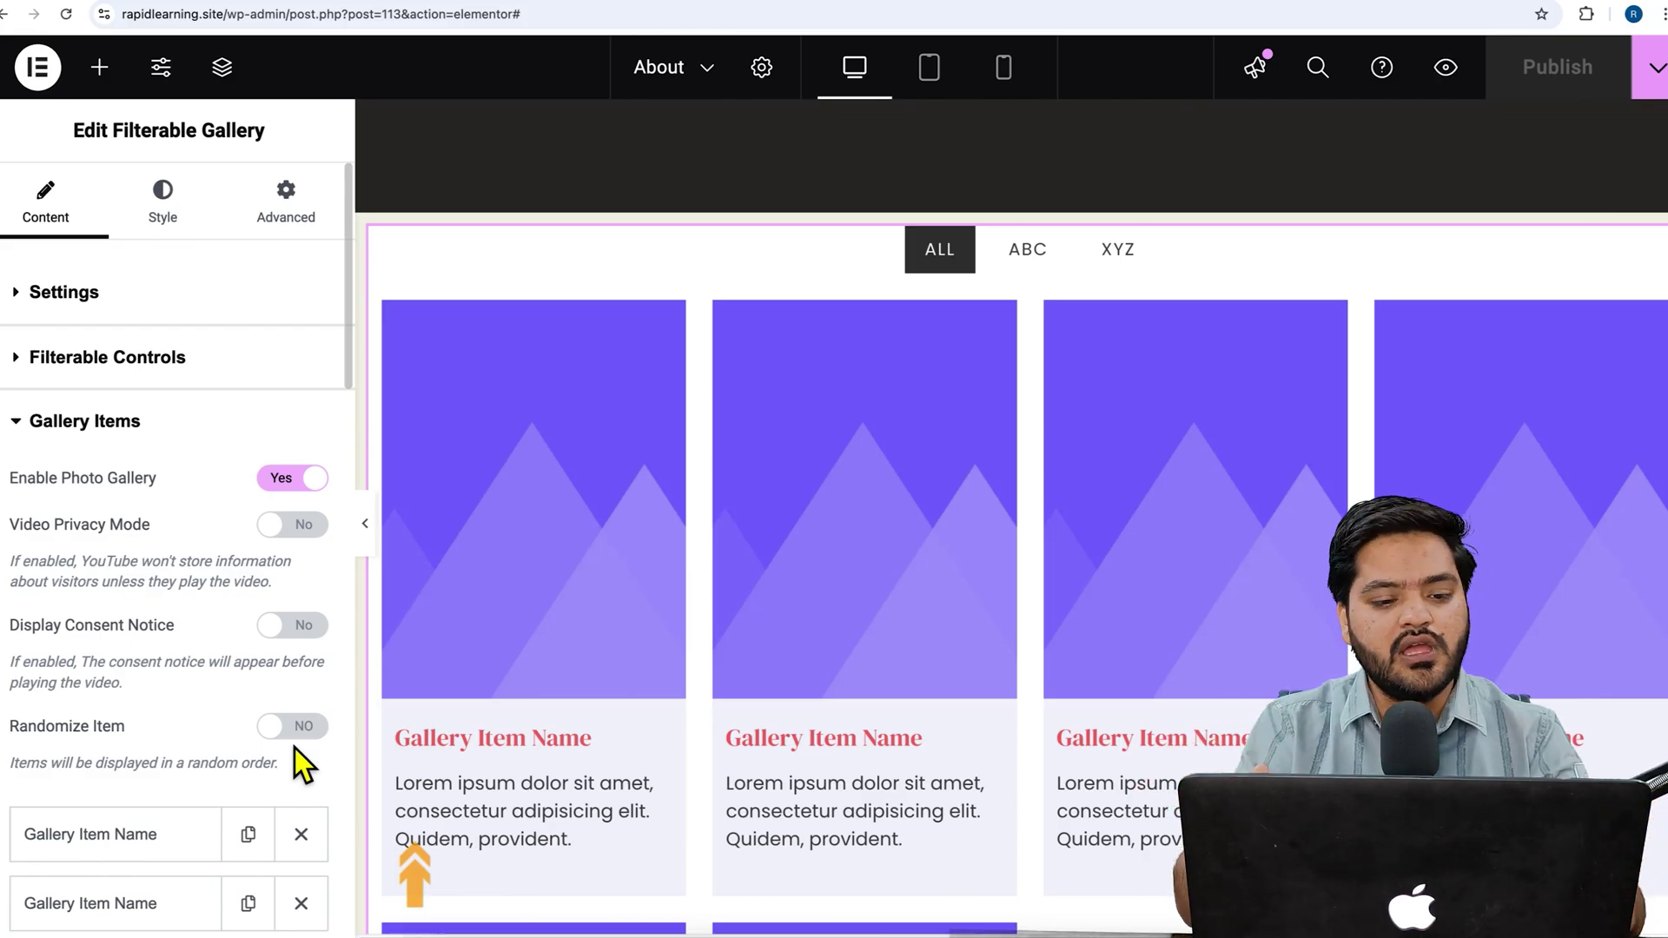
left_click(143, 435)
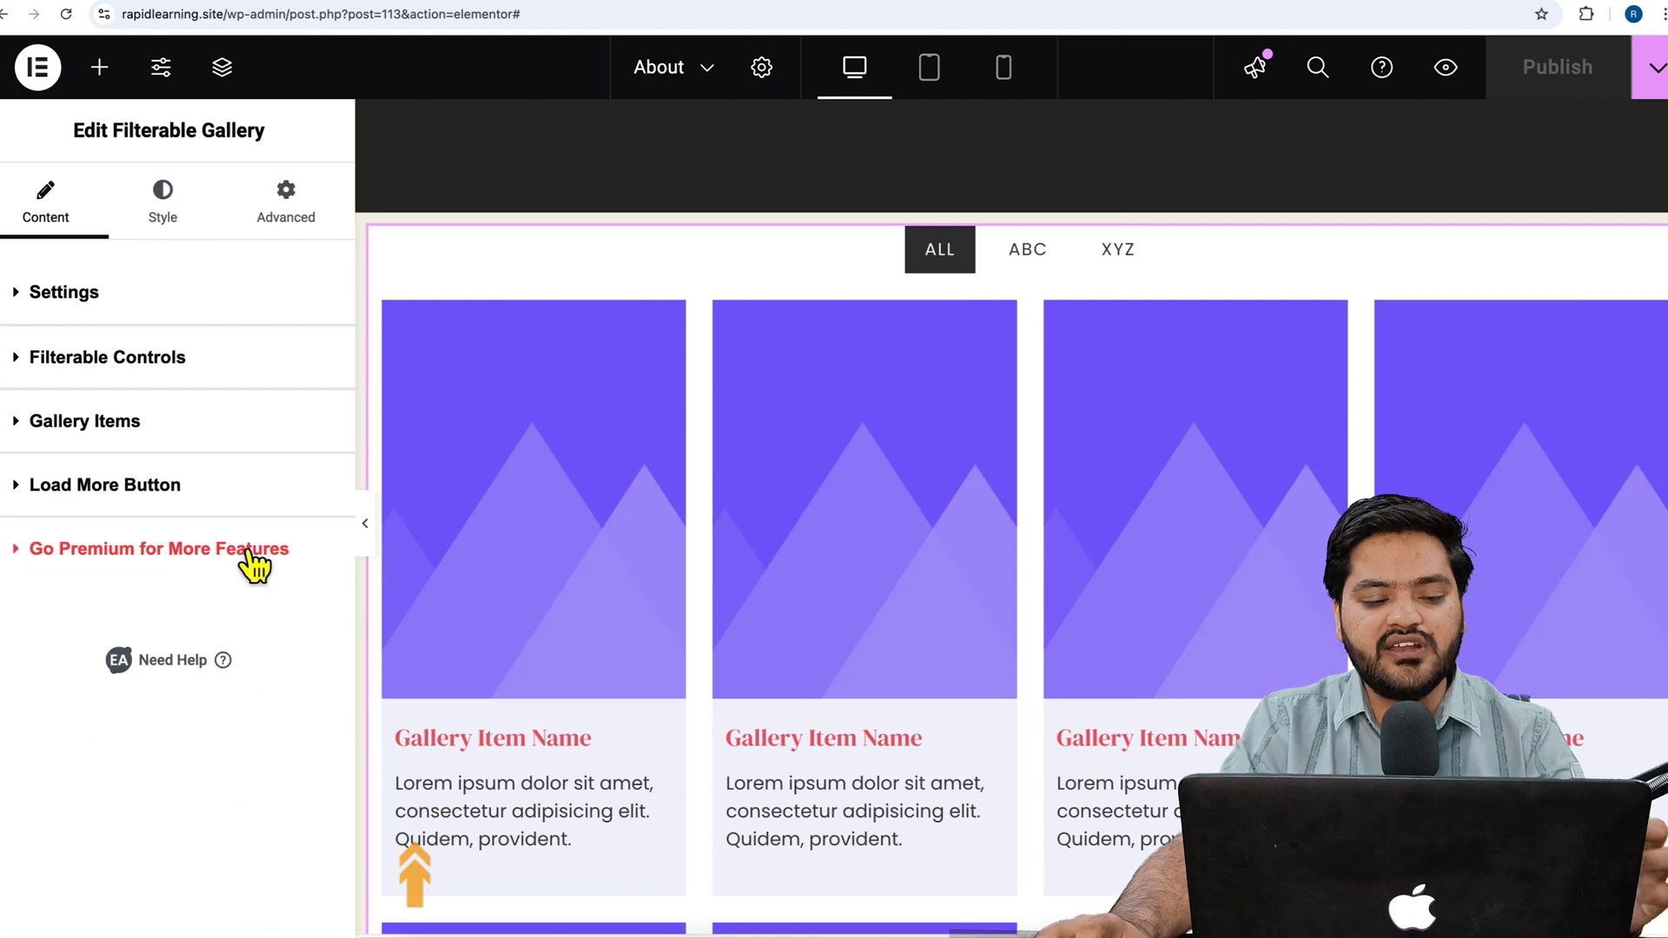